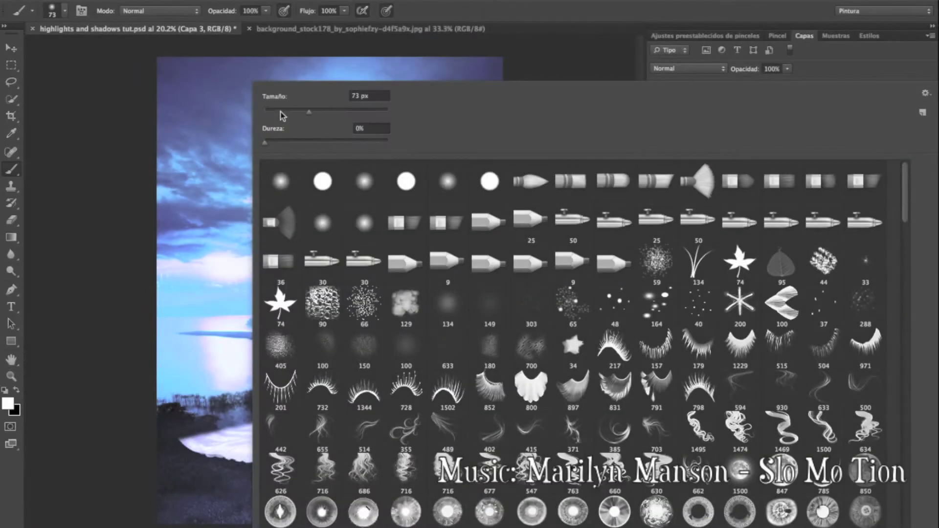
Step: Duplicate the woman's layer Capa 1 to create Capa 1 copia
{"action": "key", "text": "Return"}
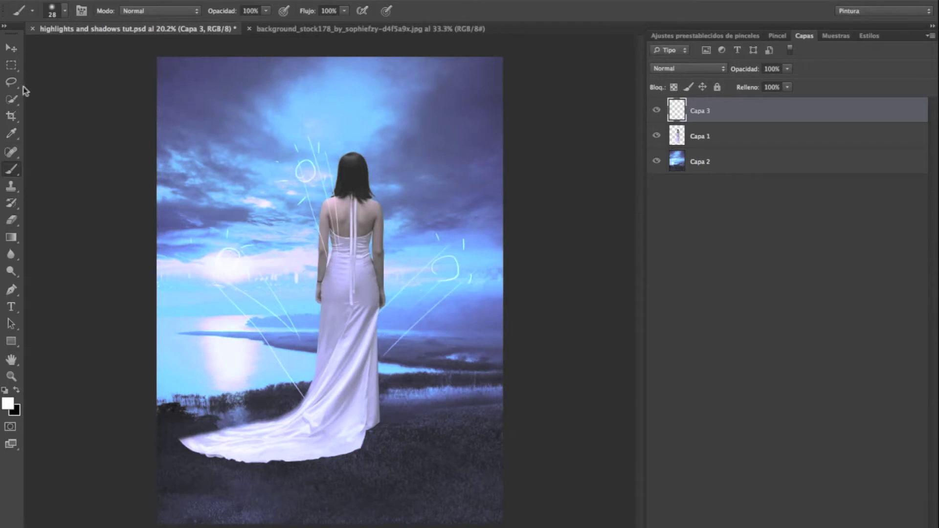
{"action": "key", "text": "m"}
{"action": "right_click", "coordinate": [704, 138]}
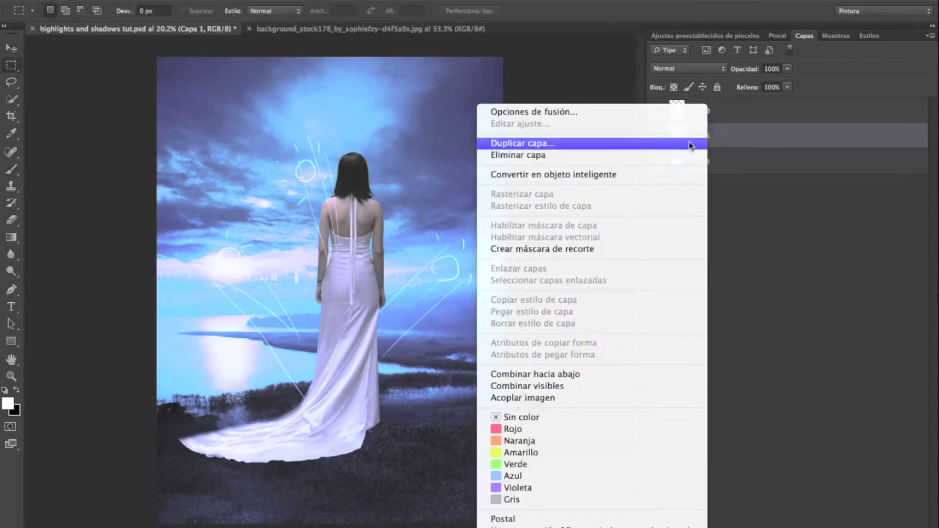
{"action": "left_click", "coordinate": [691, 143]}
{"action": "left_click", "coordinate": [605, 216]}
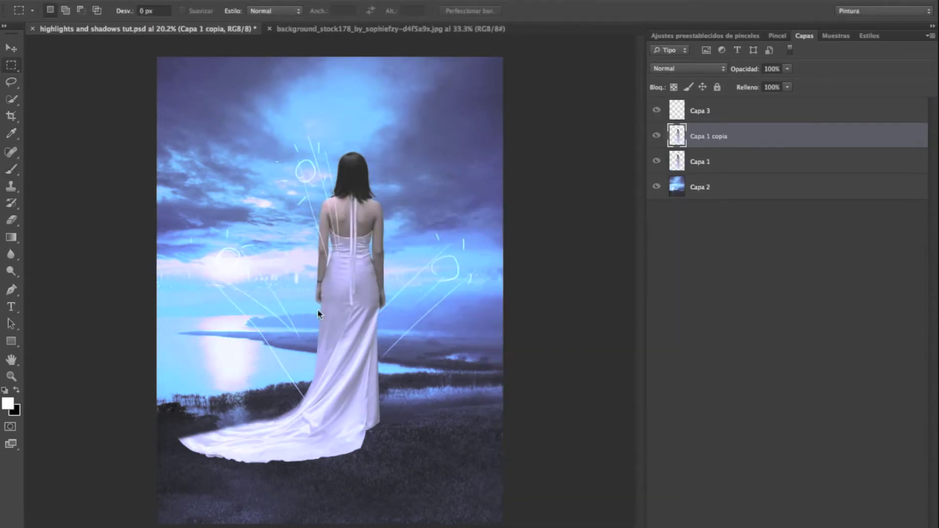
Step: Give Capa 1 copia a light-blue inner shadow: size 250, maximum distance and choke, 61% opacity
{"action": "right_click", "coordinate": [318, 313]}
{"action": "left_click", "coordinate": [327, 316]}
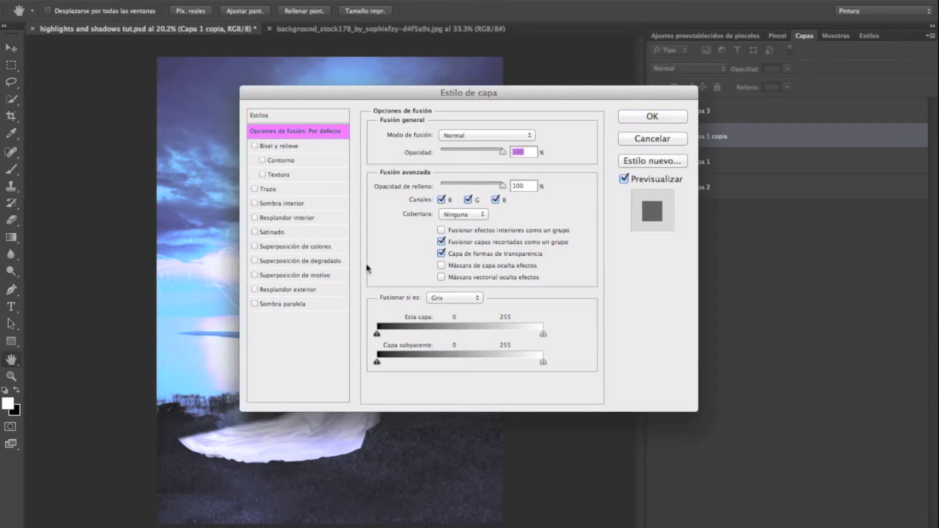
{"action": "left_click", "coordinate": [281, 203]}
{"action": "left_click_drag", "start_coordinate": [488, 93], "coordinate": [670, 0]}
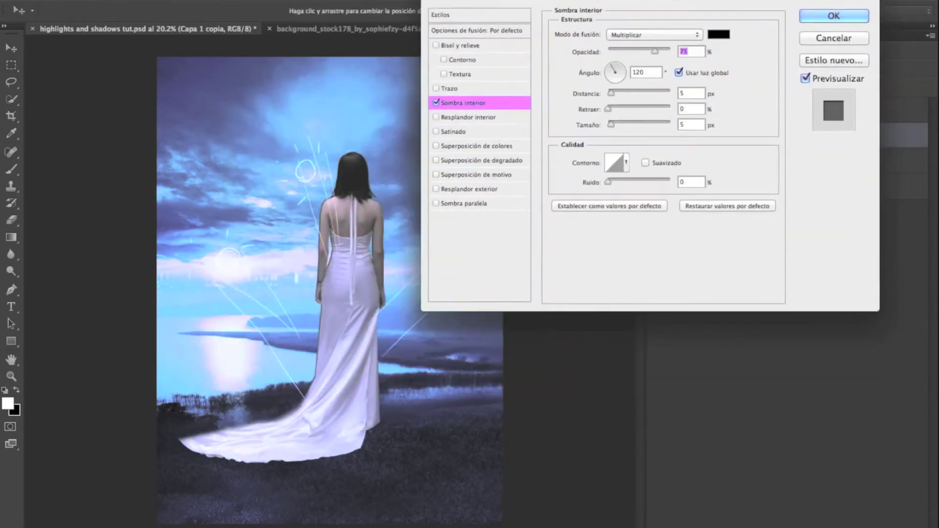
{"action": "left_click_drag", "start_coordinate": [610, 124], "coordinate": [631, 125]}
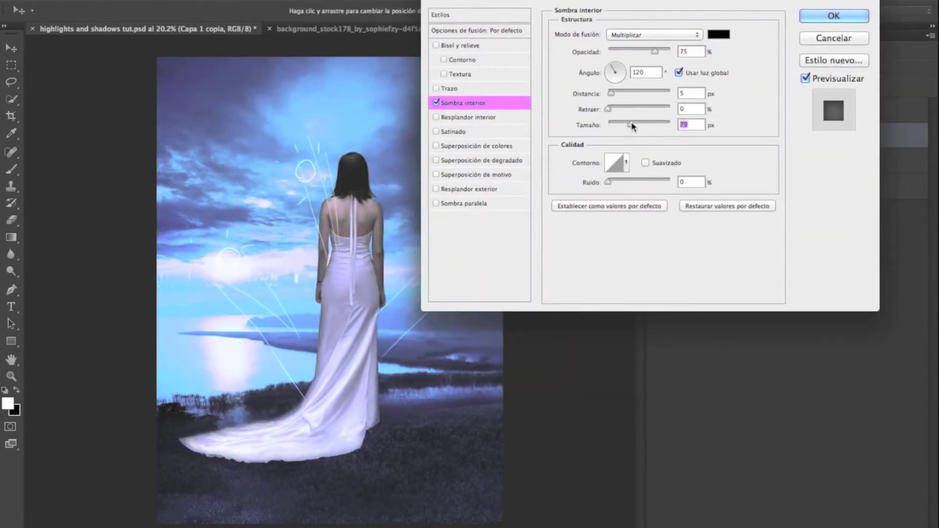
{"action": "left_click_drag", "start_coordinate": [630, 125], "coordinate": [670, 124]}
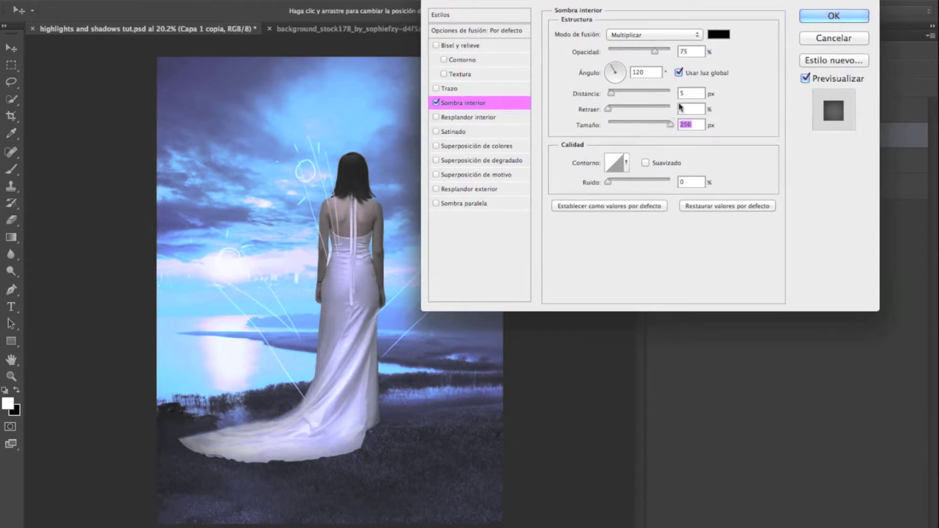
{"action": "left_click", "coordinate": [670, 109]}
{"action": "left_click", "coordinate": [670, 92]}
{"action": "left_click_drag", "start_coordinate": [654, 51], "coordinate": [646, 52]}
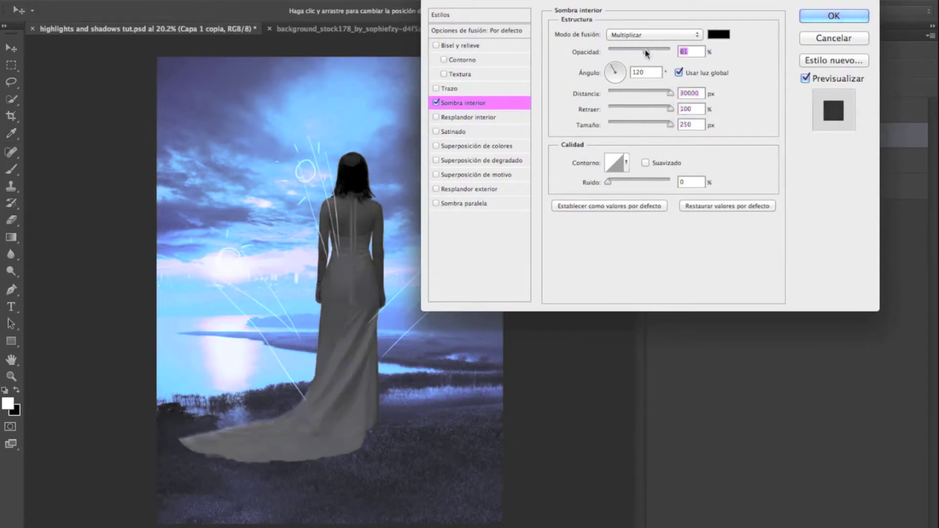
{"action": "left_click", "coordinate": [718, 34]}
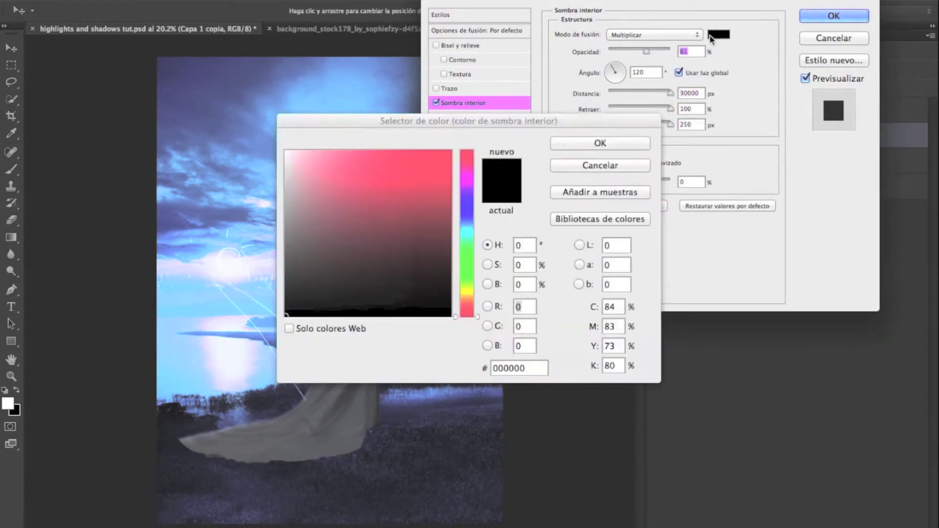
{"action": "left_click", "coordinate": [249, 157]}
{"action": "left_click", "coordinate": [593, 143]}
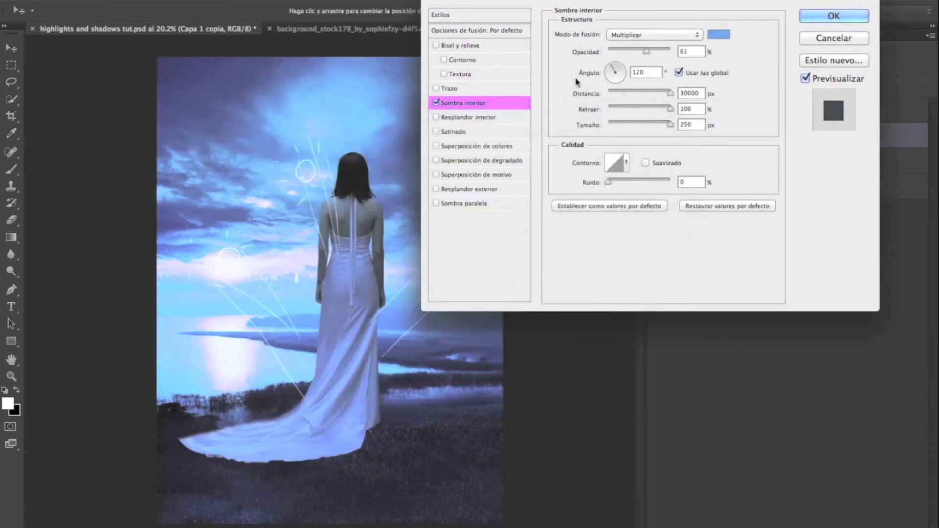
Step: Add bevel and emboss without global light, with a white Normal shadow at 33% opacity
{"action": "left_click", "coordinate": [472, 46]}
{"action": "left_click", "coordinate": [662, 163]}
{"action": "left_click_drag", "start_coordinate": [644, 269], "coordinate": [617, 272]}
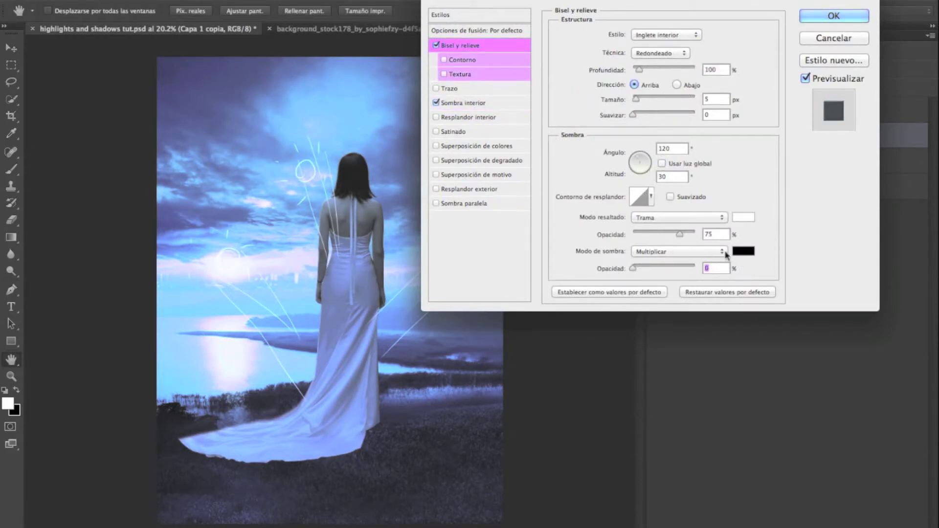
{"action": "left_click", "coordinate": [743, 251]}
{"action": "left_click", "coordinate": [285, 152]}
{"action": "left_click", "coordinate": [631, 144]}
{"action": "left_click", "coordinate": [650, 266]}
{"action": "left_click", "coordinate": [661, 251]}
{"action": "left_click", "coordinate": [655, 219]}
{"action": "left_click_drag", "start_coordinate": [650, 269], "coordinate": [653, 268]}
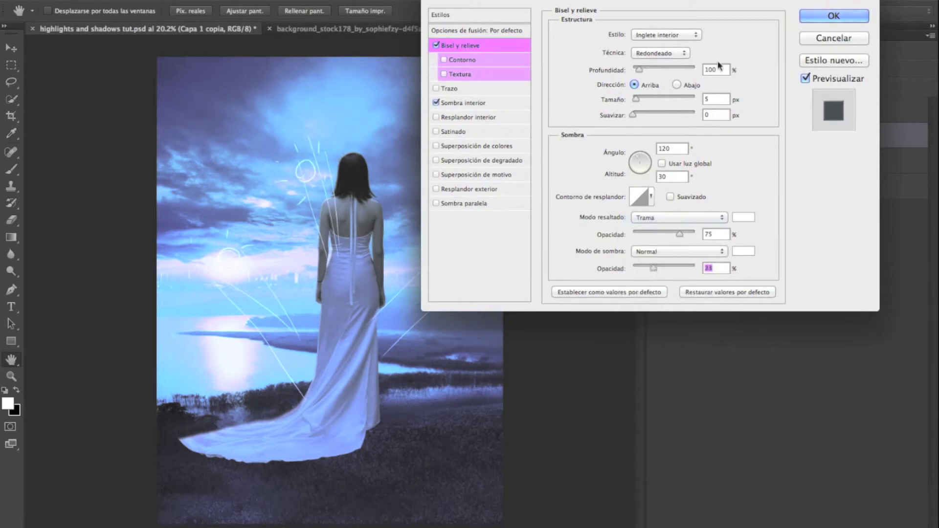
{"action": "left_click", "coordinate": [827, 18]}
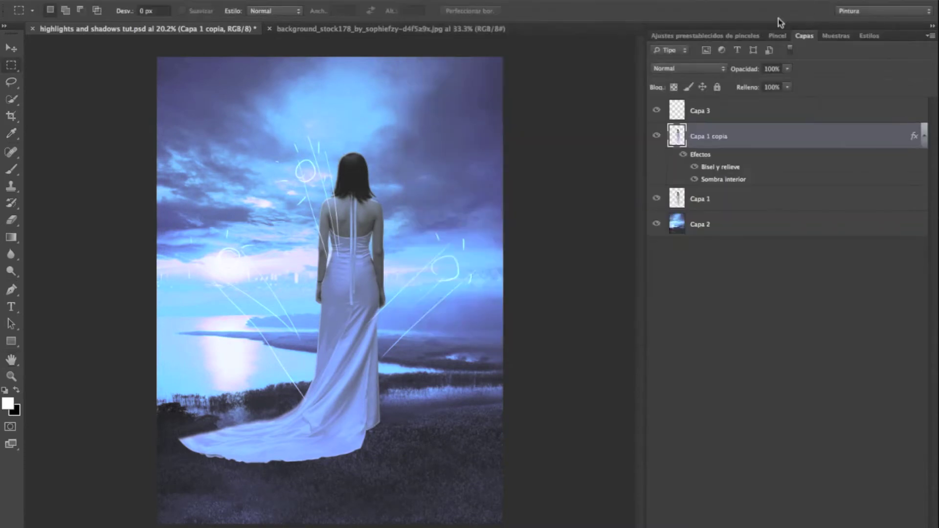
Step: Add bevel and emboss to Capa 1 with shadow opacity 0
{"action": "left_click", "coordinate": [704, 200]}
{"action": "right_click", "coordinate": [436, 252]}
{"action": "left_click", "coordinate": [445, 261]}
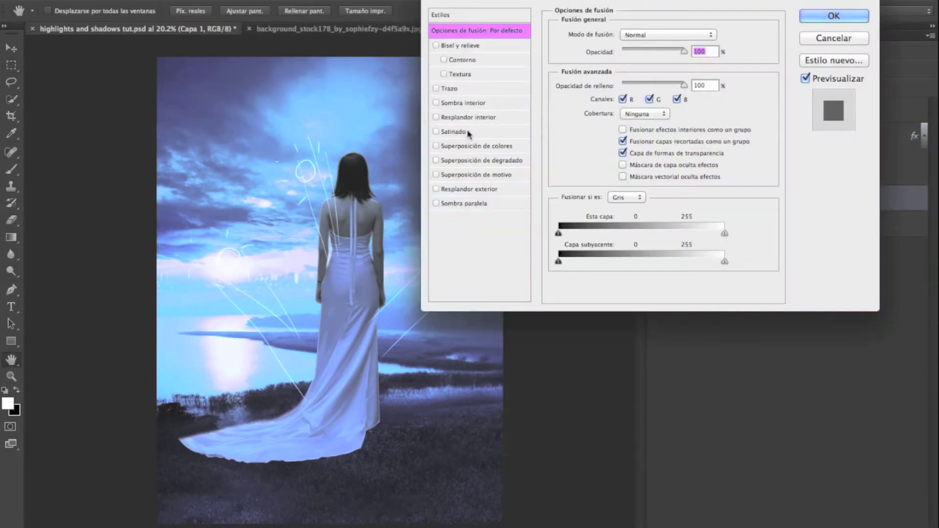
{"action": "left_click", "coordinate": [452, 46]}
{"action": "left_click_drag", "start_coordinate": [653, 269], "coordinate": [633, 269]}
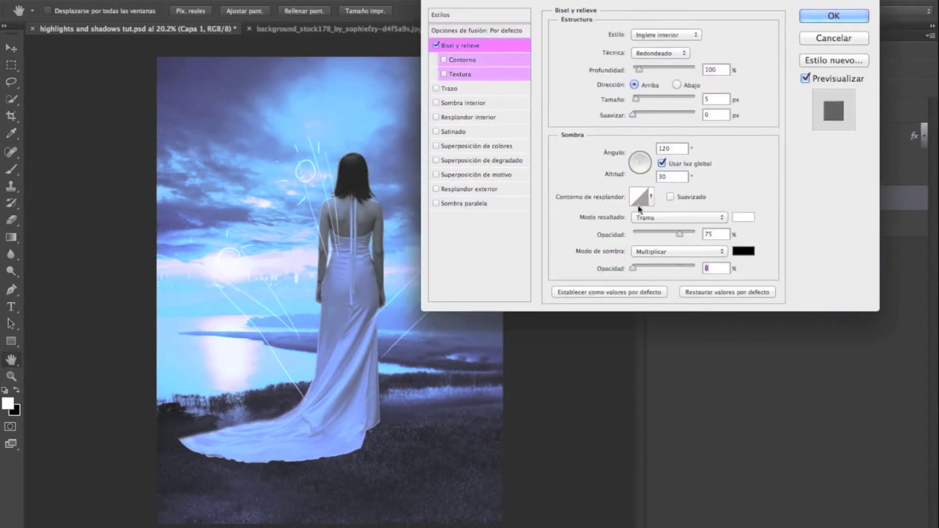
{"action": "left_click", "coordinate": [826, 16]}
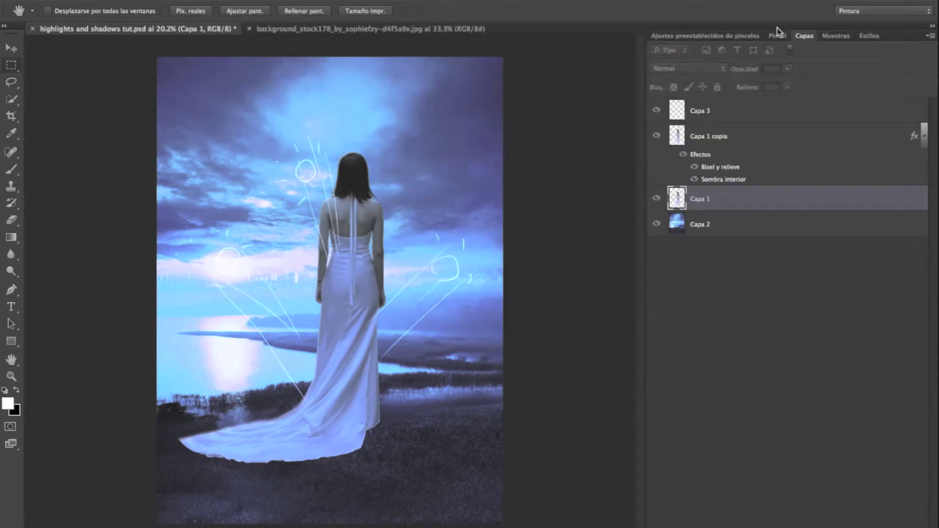
{"action": "left_click", "coordinate": [702, 146]}
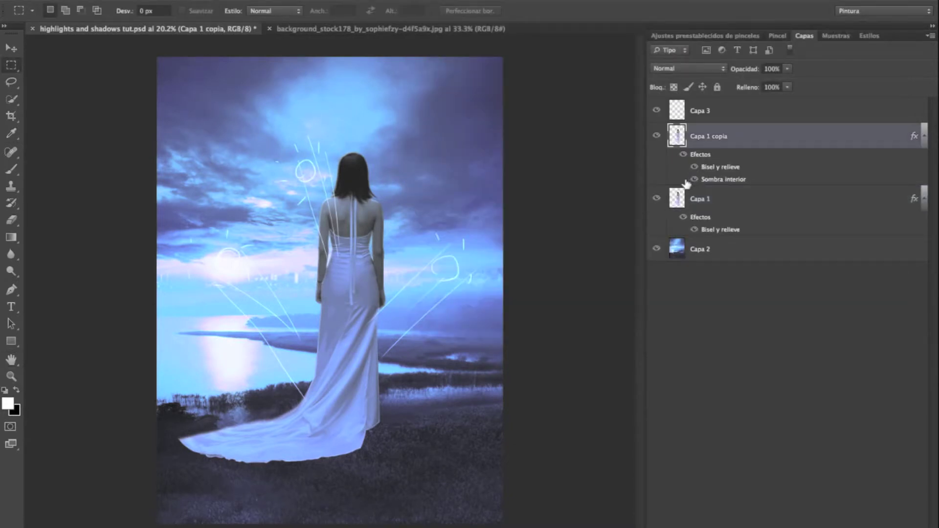
Step: Duplicate Capa 1 copia as Capa 1 copia 2 and rasterize its layer style
{"action": "right_click", "coordinate": [709, 143]}
{"action": "left_click", "coordinate": [710, 144]}
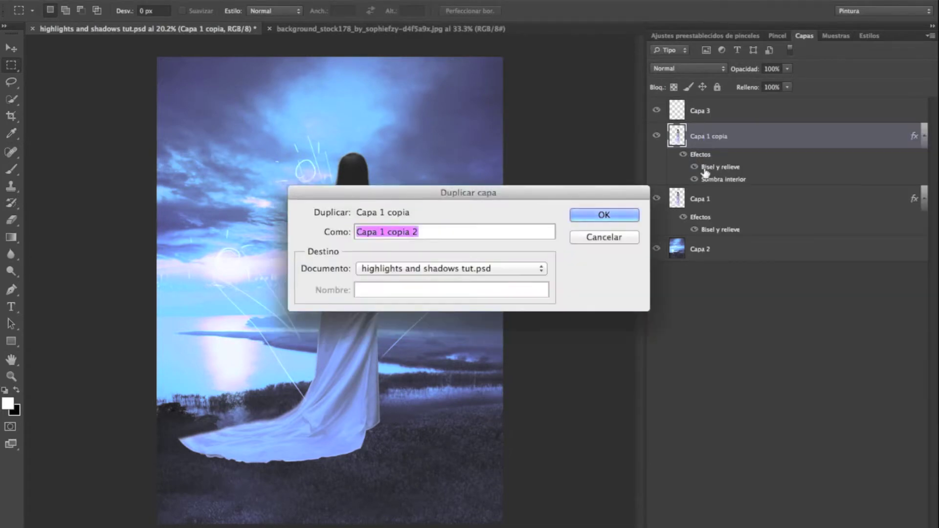
{"action": "key", "text": "Return"}
{"action": "right_click", "coordinate": [700, 149]}
{"action": "left_click", "coordinate": [717, 205]}
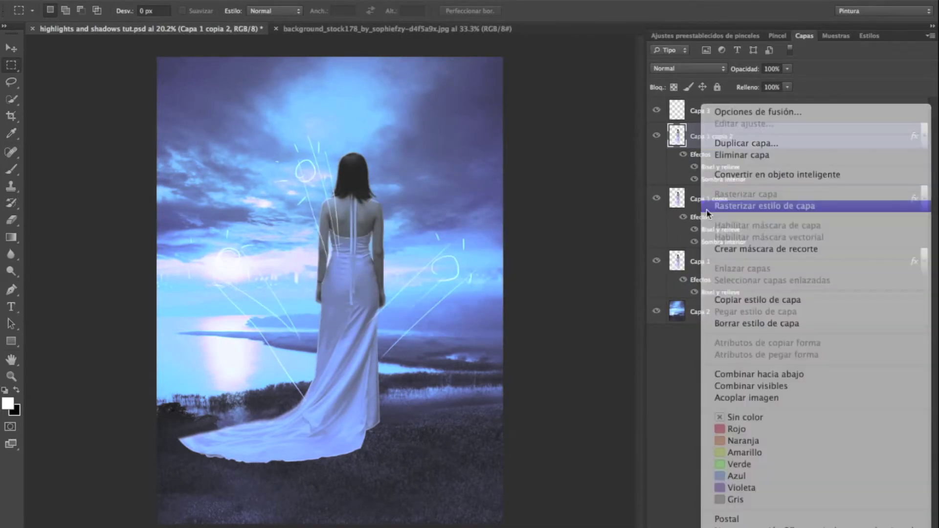
Step: Flip the copy vertically below the woman's feet and delete the part over the water and shore
{"action": "right_click", "coordinate": [360, 283]}
{"action": "left_click", "coordinate": [377, 374]}
{"action": "right_click", "coordinate": [359, 286]}
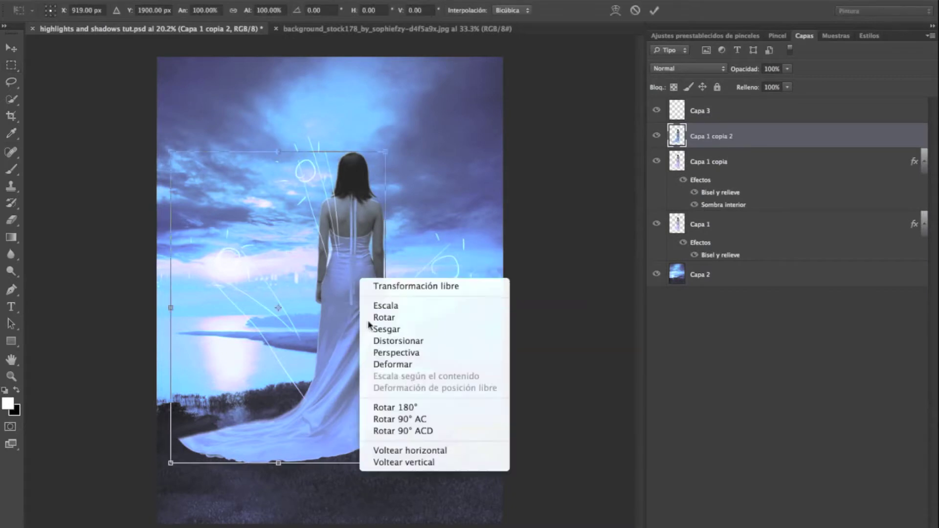
{"action": "left_click", "coordinate": [404, 462]}
{"action": "left_click_drag", "start_coordinate": [348, 201], "coordinate": [349, 412]}
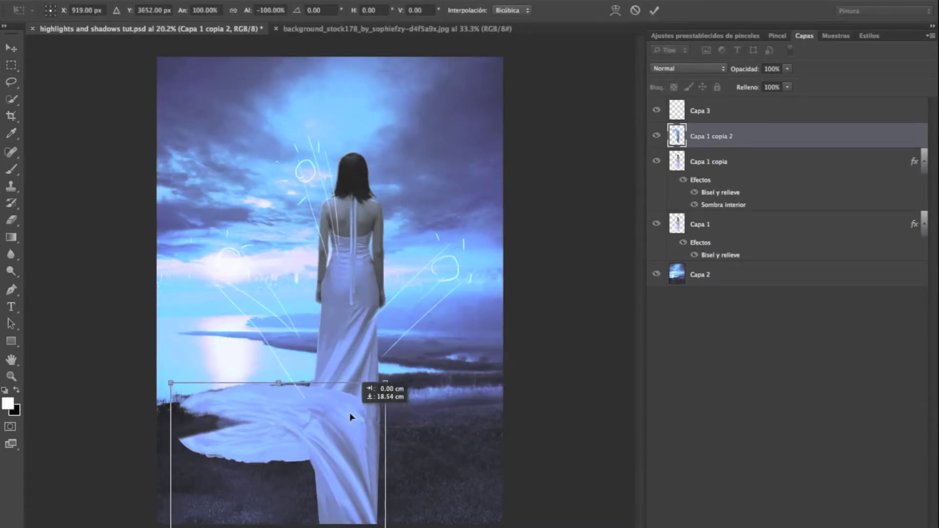
{"action": "left_click", "coordinate": [652, 11]}
{"action": "left_click_drag", "start_coordinate": [124, 310], "coordinate": [312, 426]}
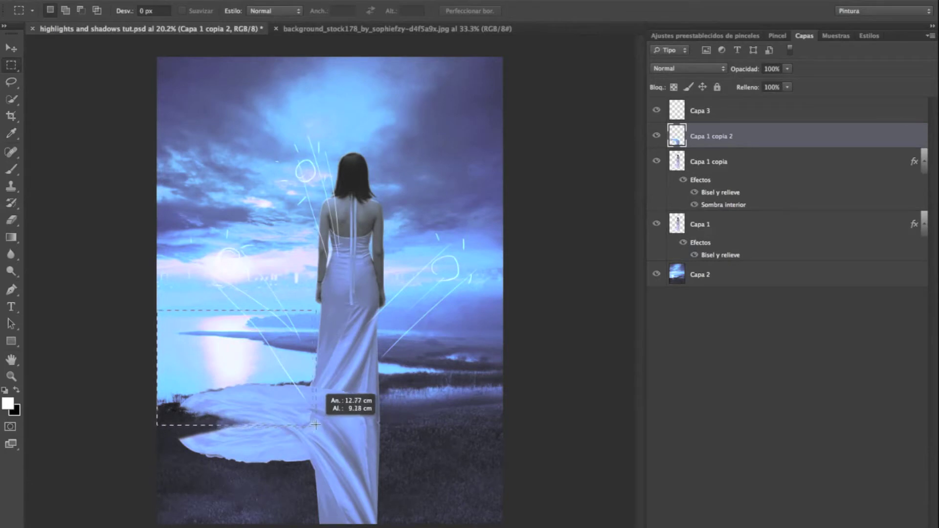
{"action": "key", "text": "Delete"}
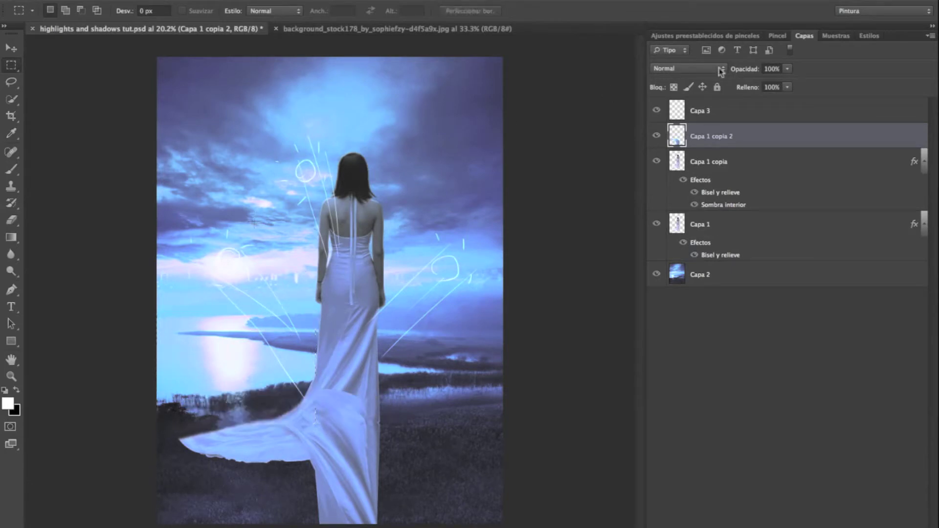
Step: Set the reflection to Multiplicar, apply a 30.3-pixel Gaussian blur, and place it below Capa 1 copia
{"action": "left_click", "coordinate": [721, 70]}
{"action": "left_click", "coordinate": [695, 101]}
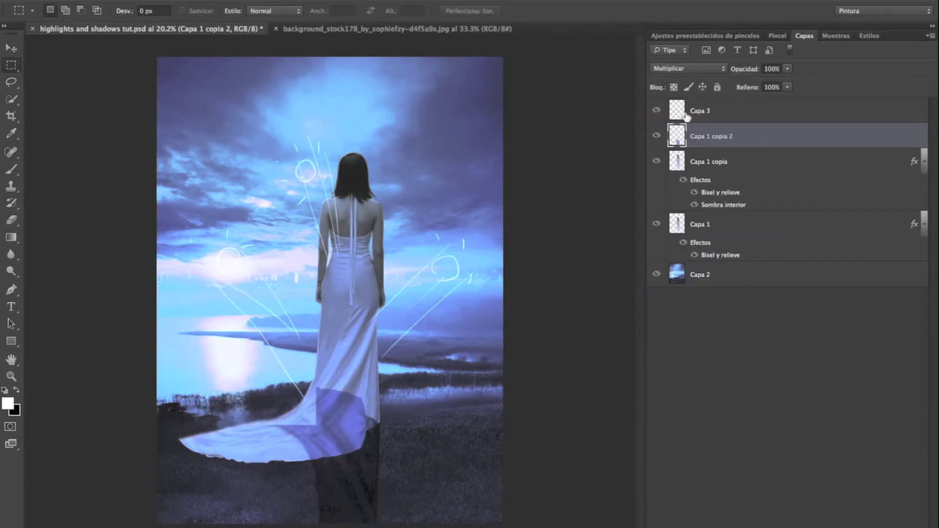
{"action": "left_click", "coordinate": [371, 1]}
{"action": "mouse_move", "coordinate": [388, 129]}
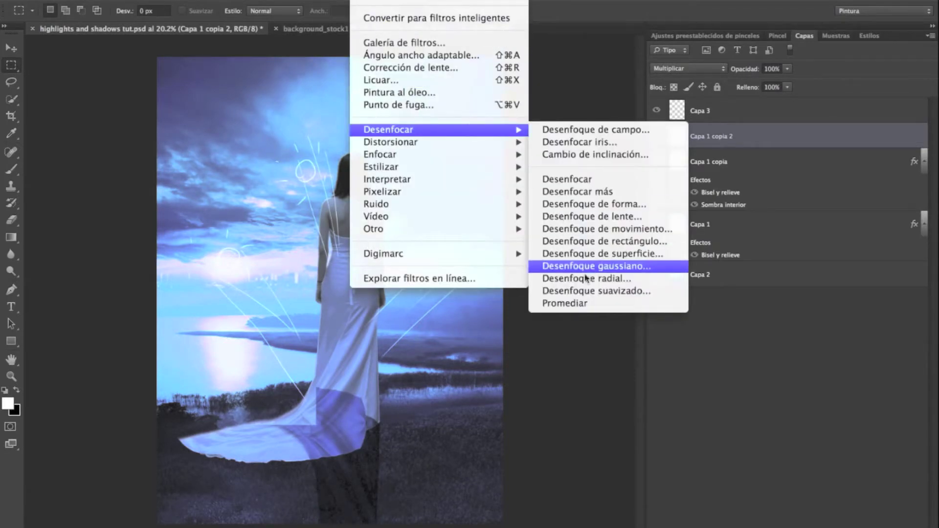
{"action": "left_click", "coordinate": [585, 266]}
{"action": "left_click", "coordinate": [422, 345]}
{"action": "left_click_drag", "start_coordinate": [468, 146], "coordinate": [624, 90]}
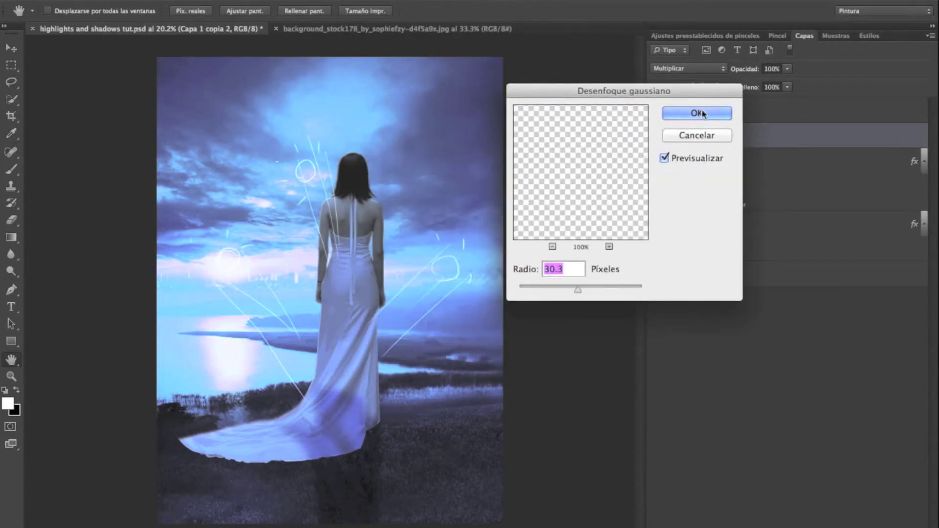
{"action": "left_click", "coordinate": [699, 114]}
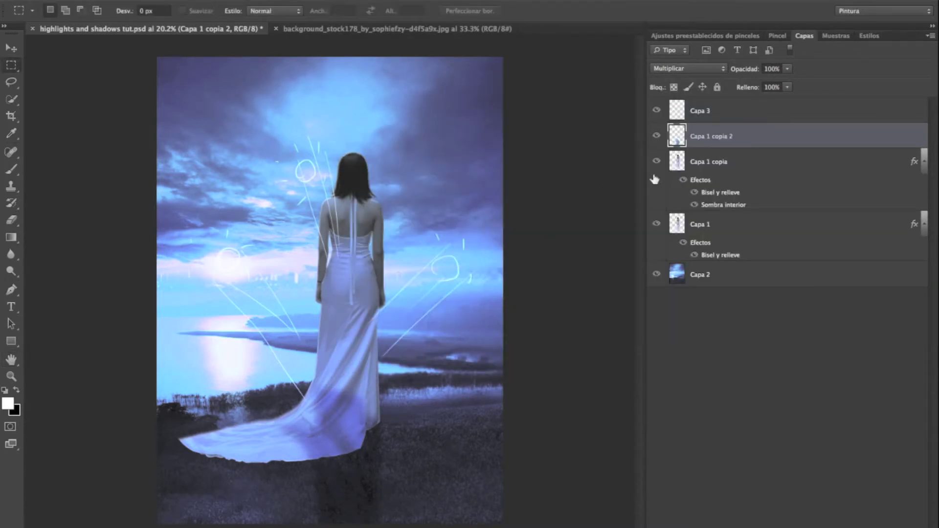
{"action": "left_click_drag", "start_coordinate": [704, 152], "coordinate": [701, 188]}
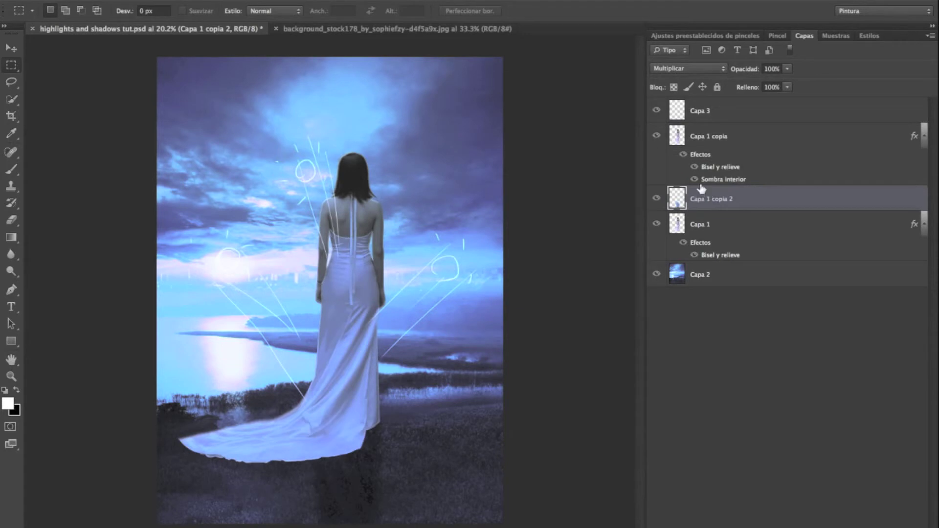
Step: Duplicate Capa 1 copia as Capa 1 copia 3 and flip it vertically
{"action": "right_click", "coordinate": [701, 144]}
{"action": "left_click", "coordinate": [720, 146]}
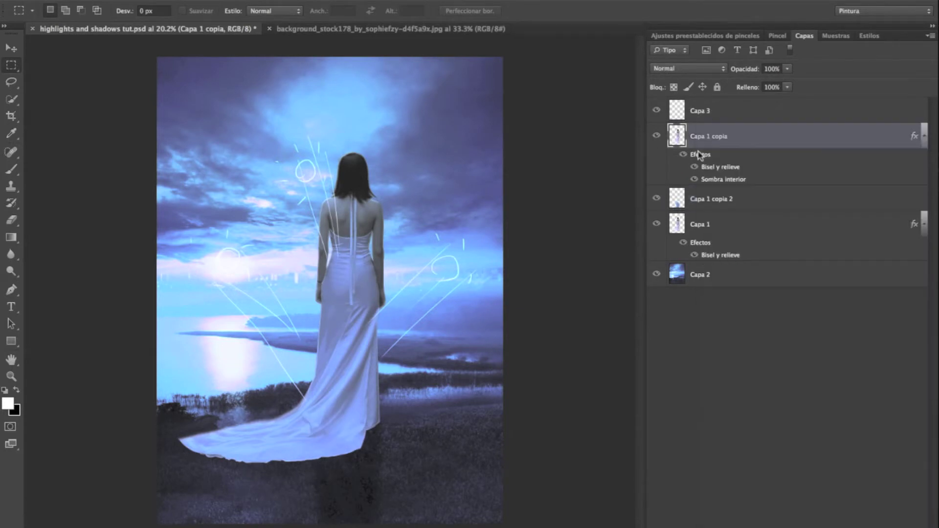
{"action": "key", "text": "Return"}
{"action": "right_click", "coordinate": [329, 386]}
{"action": "left_click", "coordinate": [419, 452]}
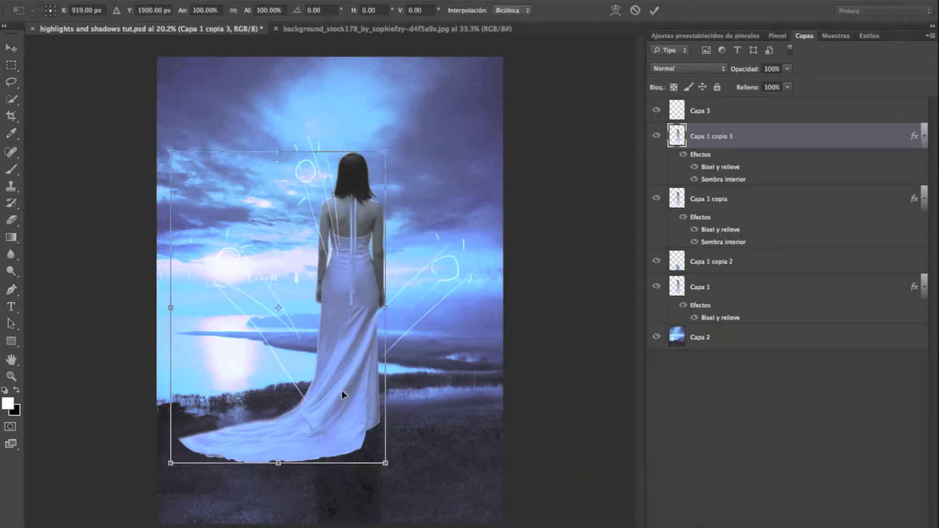
{"action": "right_click", "coordinate": [349, 360]}
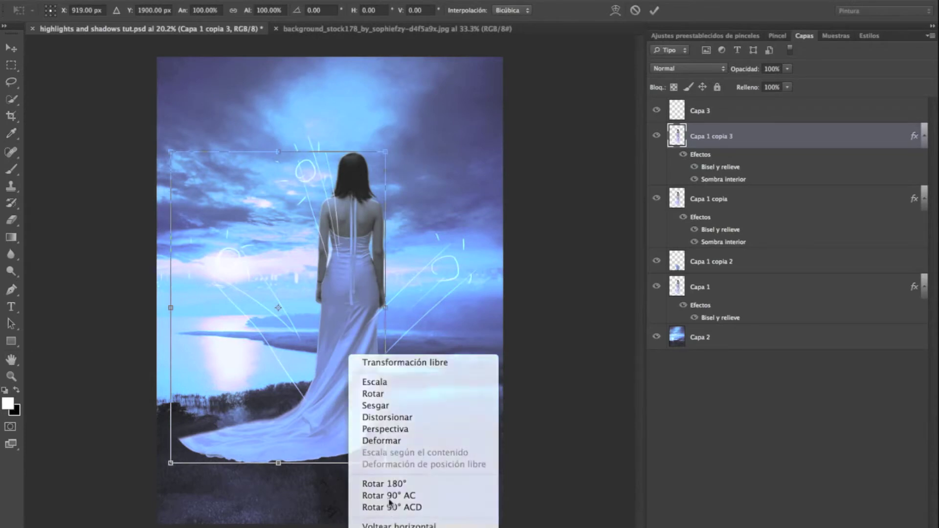
{"action": "left_click", "coordinate": [371, 522]}
Step: Rotate, distort and position the flipped gown copy under the figure at about -60 degrees
{"action": "left_click_drag", "start_coordinate": [465, 319], "coordinate": [176, 413]}
{"action": "left_click_drag", "start_coordinate": [307, 281], "coordinate": [381, 428]}
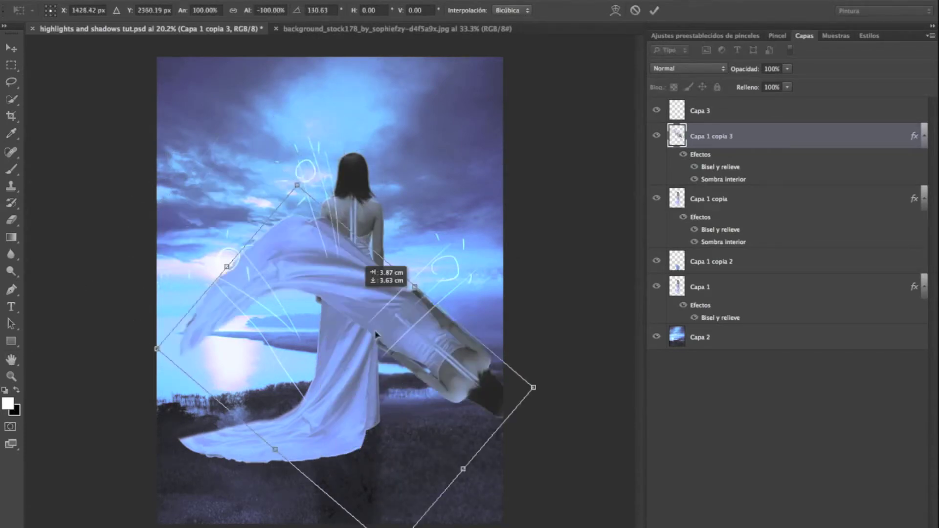
{"action": "left_click_drag", "start_coordinate": [380, 428], "coordinate": [384, 436]}
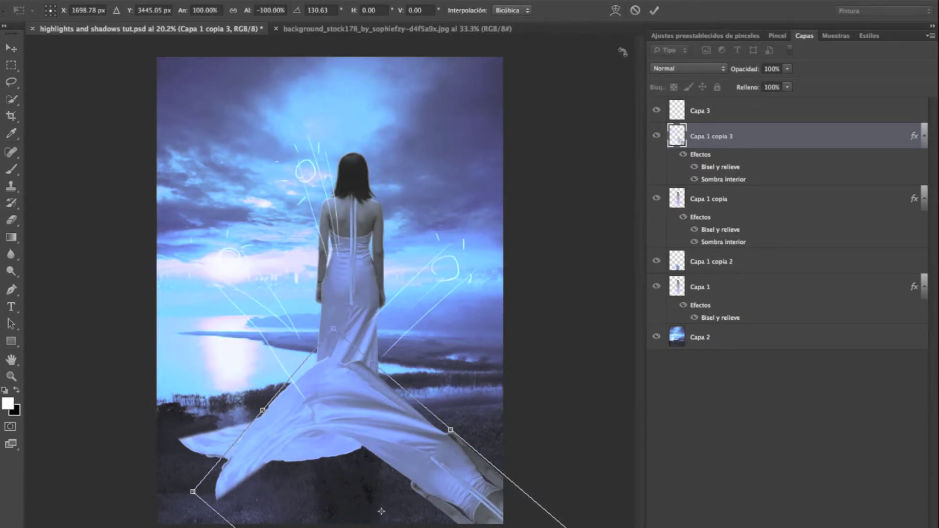
{"action": "right_click", "coordinate": [394, 447]}
{"action": "left_click", "coordinate": [413, 429]}
{"action": "mouse_move", "coordinate": [337, 332]}
{"action": "left_mouse_down"}
{"action": "mouse_move", "coordinate": [343, 342]}
{"action": "mouse_move", "coordinate": [370, 324]}
{"action": "left_mouse_up"}
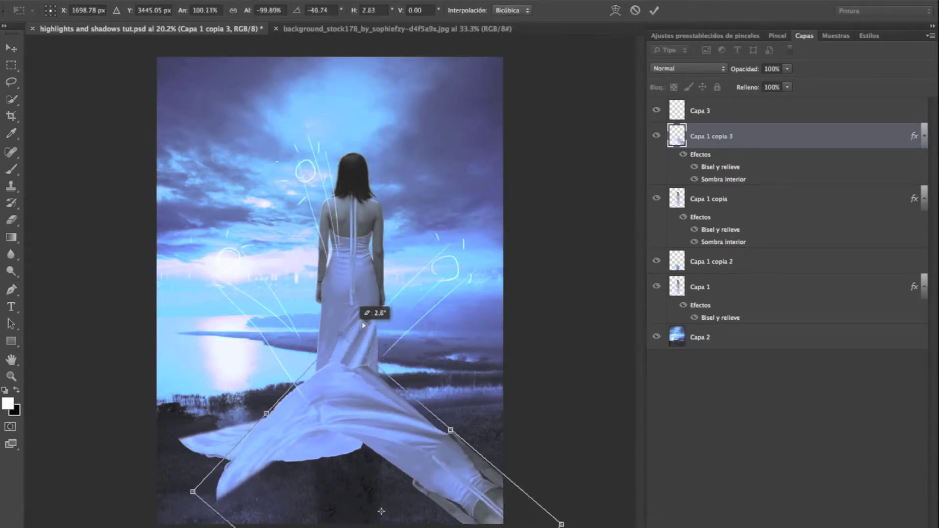
{"action": "right_click", "coordinate": [517, 430]}
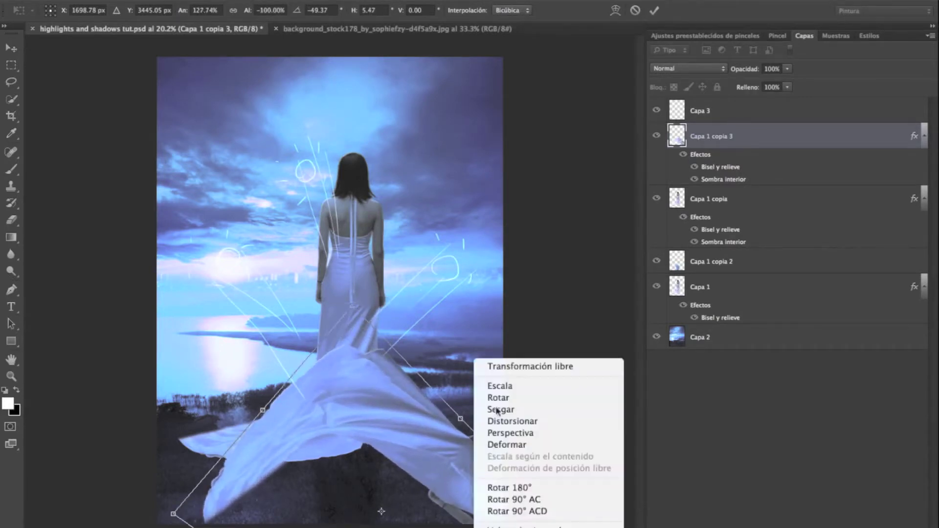
{"action": "left_click", "coordinate": [493, 367]}
{"action": "left_click_drag", "start_coordinate": [547, 343], "coordinate": [521, 345]}
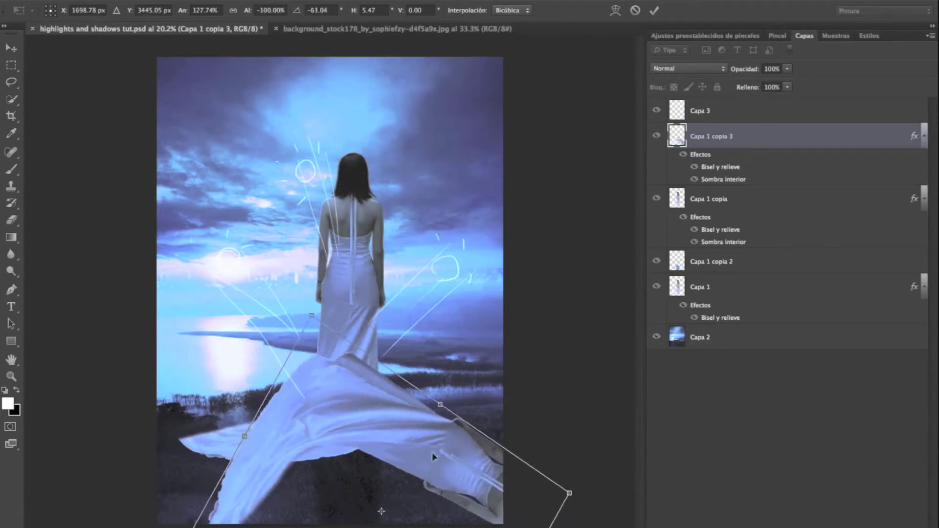
{"action": "left_click_drag", "start_coordinate": [431, 442], "coordinate": [434, 453]}
{"action": "left_click", "coordinate": [654, 19]}
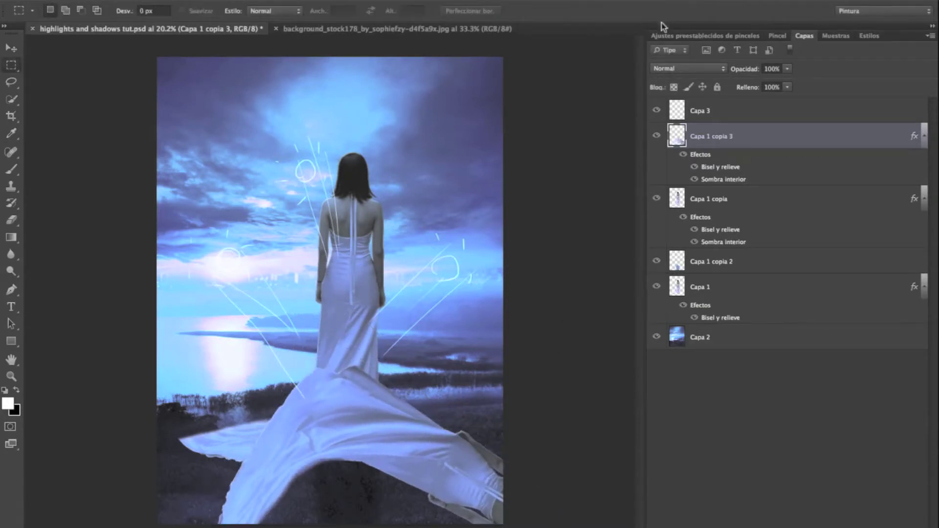
Step: Set Capa 1 copia 3 to Multiplicar, hide its effects, and move it below Capa 1 copia
{"action": "left_click", "coordinate": [675, 69]}
{"action": "left_click", "coordinate": [675, 97]}
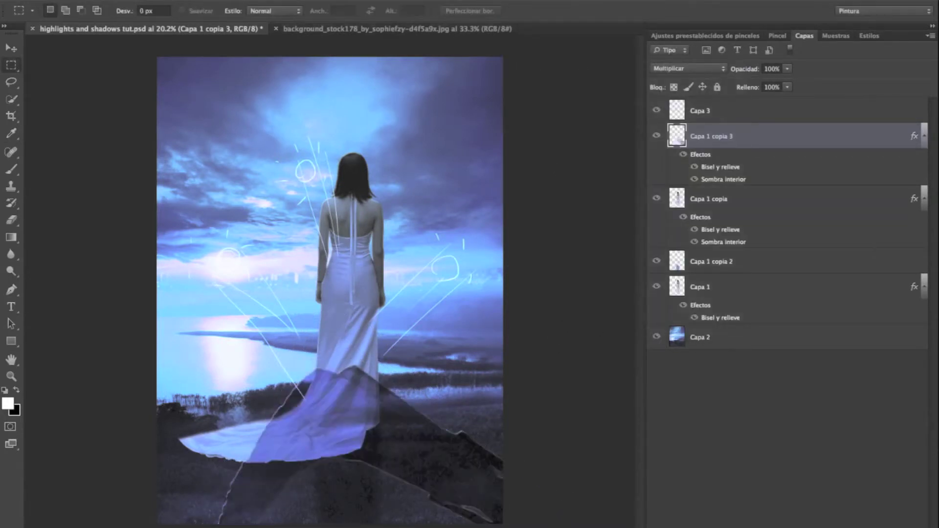
{"action": "left_click", "coordinate": [352, 1]}
{"action": "key", "text": "Escape"}
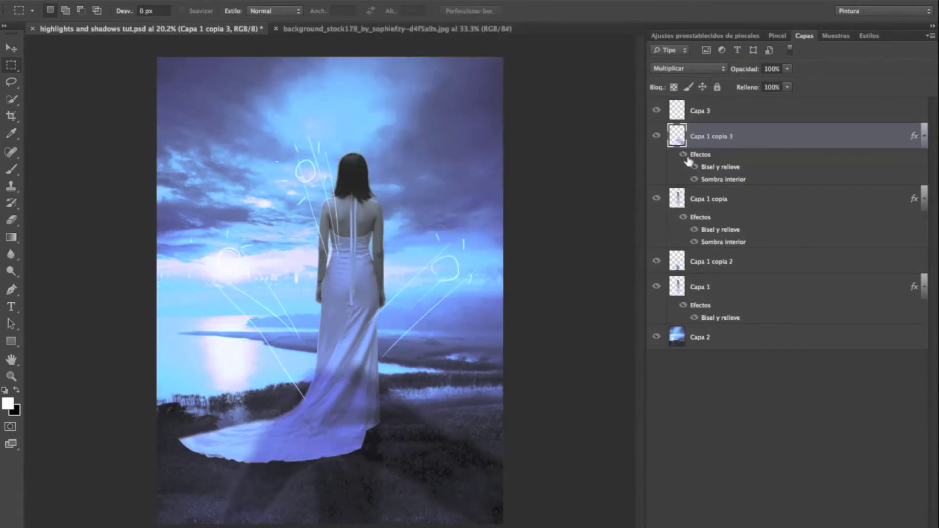
{"action": "left_click", "coordinate": [683, 154]}
{"action": "left_click_drag", "start_coordinate": [703, 148], "coordinate": [720, 213]}
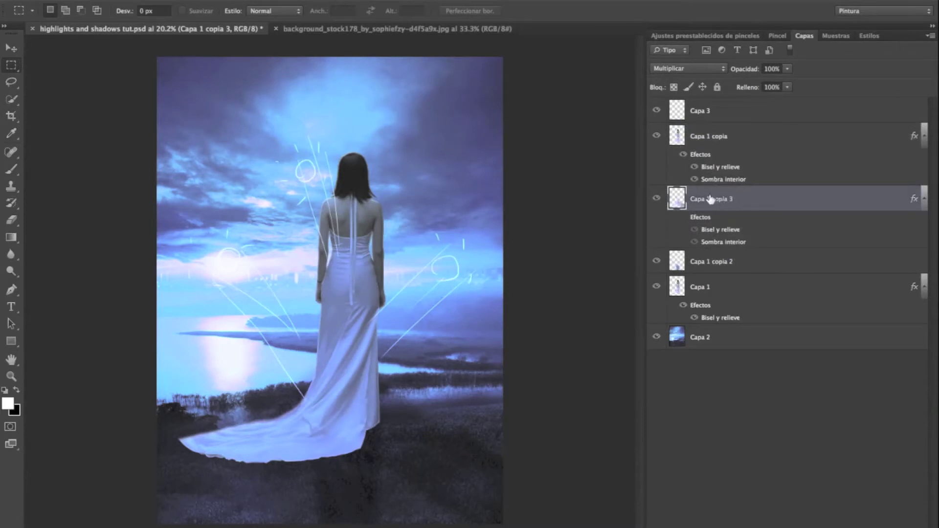
Step: Shrink the gown copy's height to about 84%
{"action": "right_click", "coordinate": [372, 313]}
{"action": "left_click", "coordinate": [440, 425]}
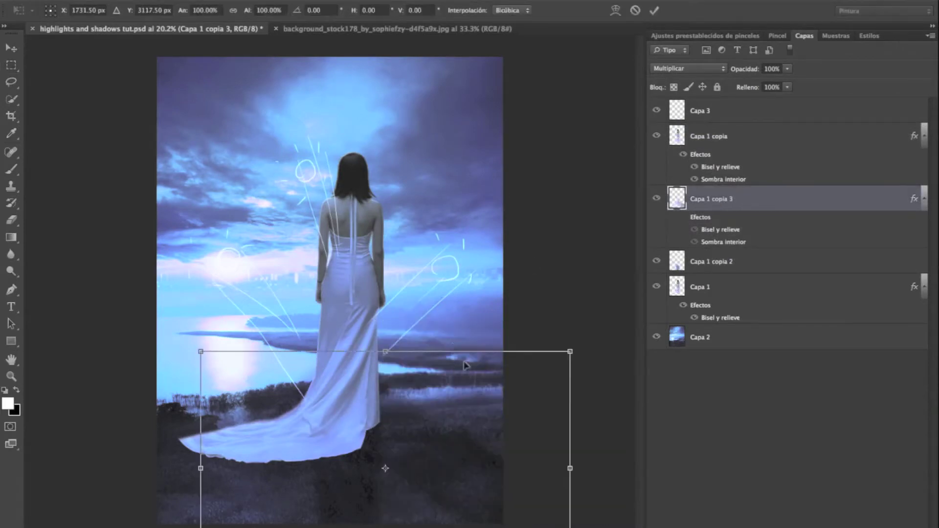
{"action": "left_click_drag", "start_coordinate": [394, 359], "coordinate": [394, 396]}
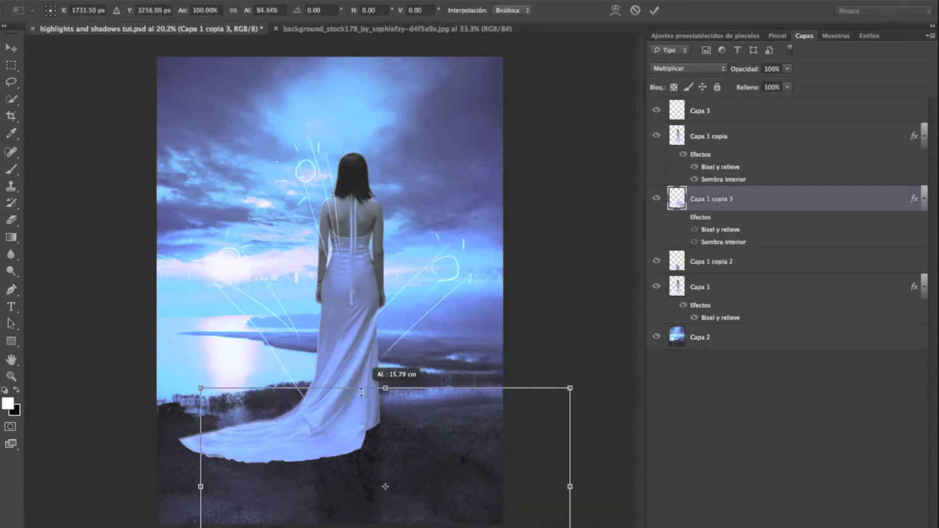
{"action": "left_click", "coordinate": [654, 11]}
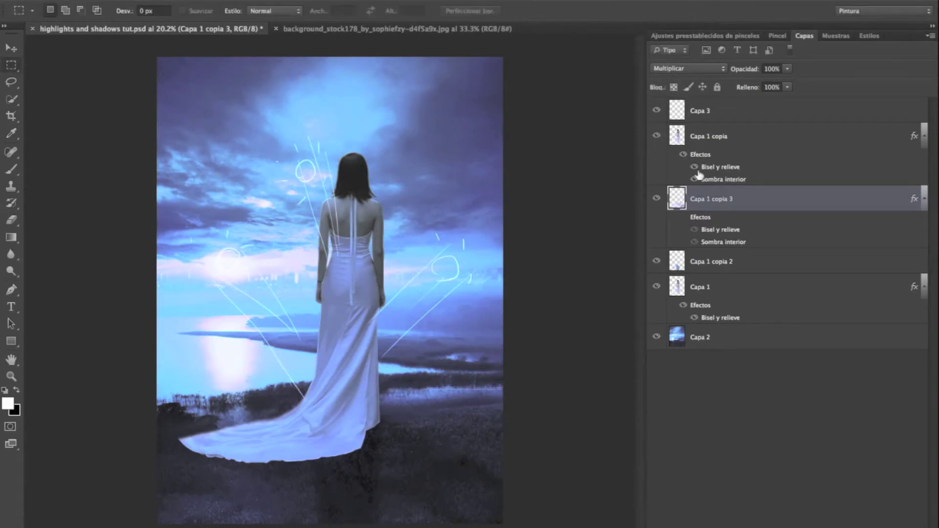
Step: Duplicate Capa 1 copia as Capa 1 copia 4 and flip it vertically and horizontally
{"action": "right_click", "coordinate": [700, 140]}
{"action": "left_click", "coordinate": [733, 142]}
{"action": "left_click", "coordinate": [604, 214]}
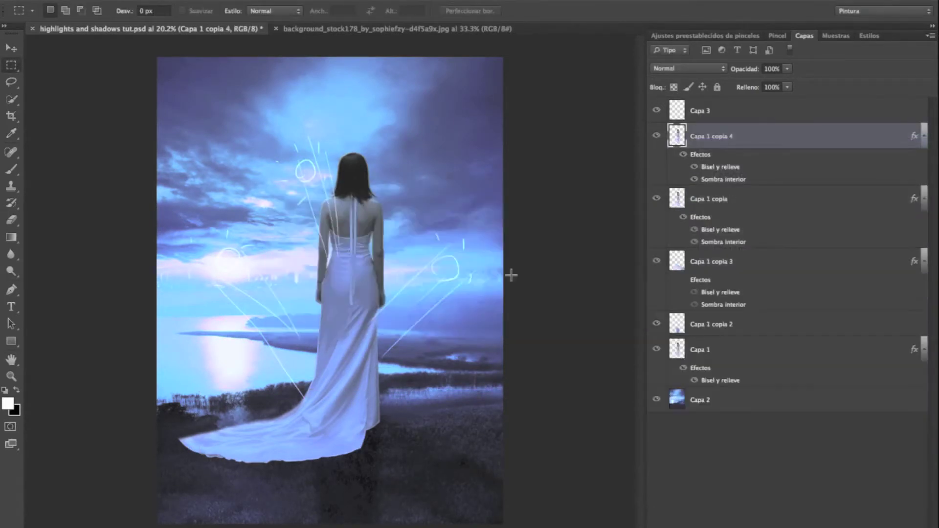
{"action": "right_click", "coordinate": [347, 348]}
{"action": "left_click", "coordinate": [386, 456]}
{"action": "right_click", "coordinate": [368, 359]}
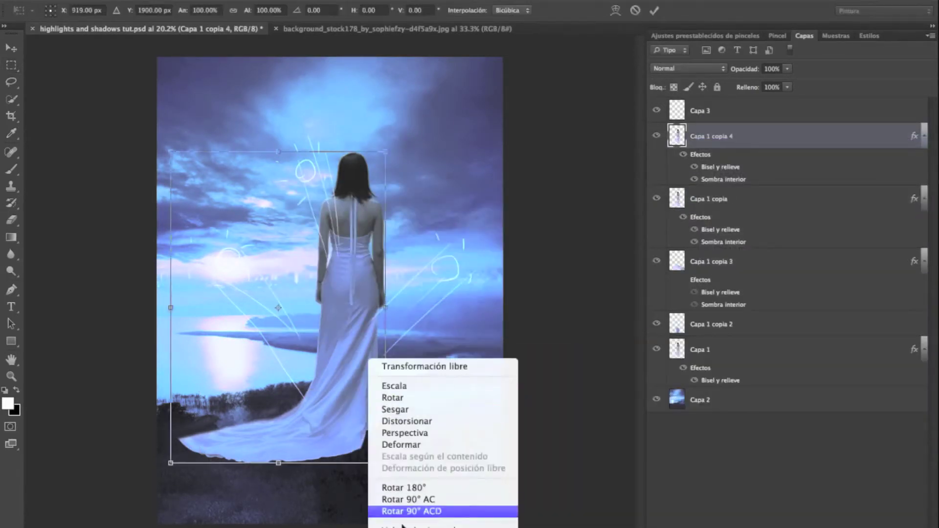
{"action": "left_click", "coordinate": [391, 526]}
{"action": "right_click", "coordinate": [333, 339]}
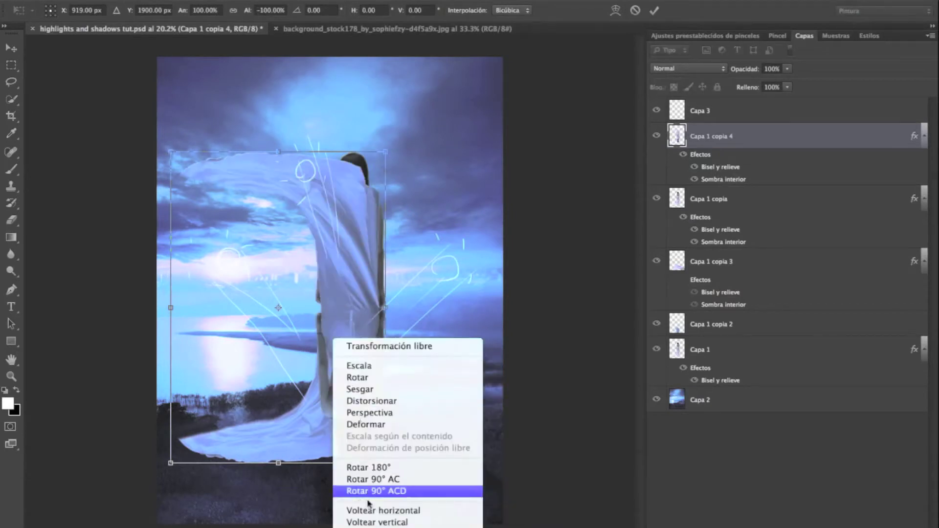
{"action": "left_click", "coordinate": [364, 469]}
Step: Move Capa 1 copia 4 lower, rotate it to about -140 degrees, and reshape it with perspective
{"action": "left_click_drag", "start_coordinate": [315, 224], "coordinate": [342, 305]}
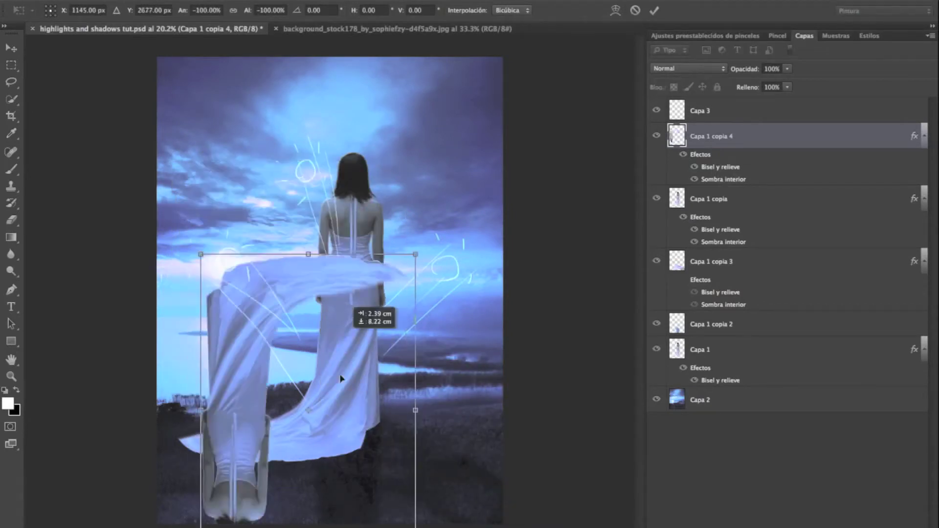
{"action": "left_click_drag", "start_coordinate": [491, 274], "coordinate": [538, 460]}
{"action": "left_click_drag", "start_coordinate": [300, 389], "coordinate": [315, 469]}
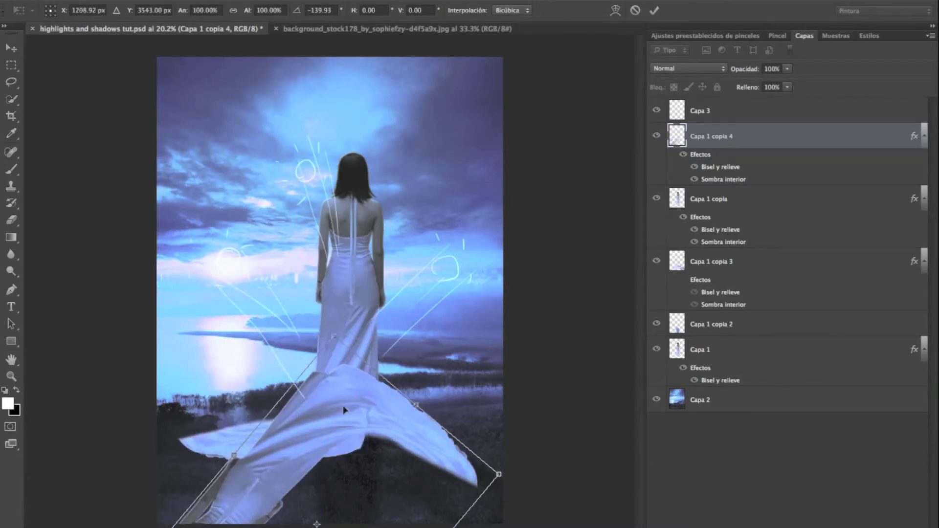
{"action": "left_click_drag", "start_coordinate": [344, 409], "coordinate": [378, 184]}
{"action": "right_click", "coordinate": [353, 234]}
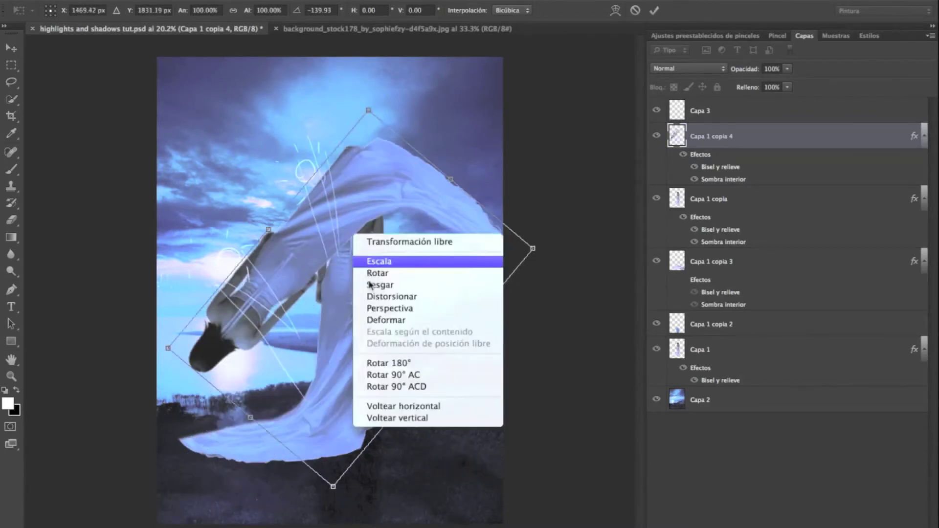
{"action": "left_click", "coordinate": [368, 309]}
{"action": "left_click_drag", "start_coordinate": [333, 487], "coordinate": [359, 515]}
Step: Distort and reposition the second copy so it fans across the ground as a dress train
{"action": "right_click", "coordinate": [331, 356]}
{"action": "left_click", "coordinate": [357, 417]}
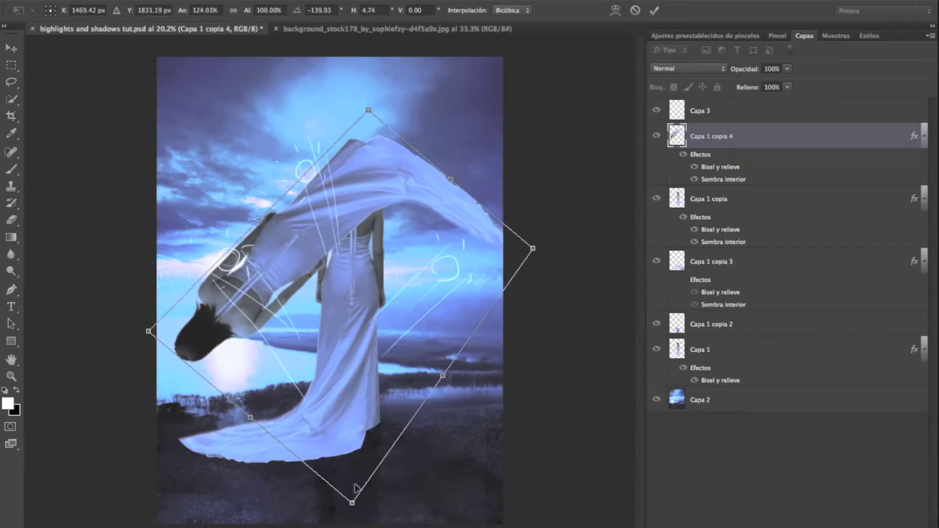
{"action": "left_click_drag", "start_coordinate": [358, 505], "coordinate": [374, 503]}
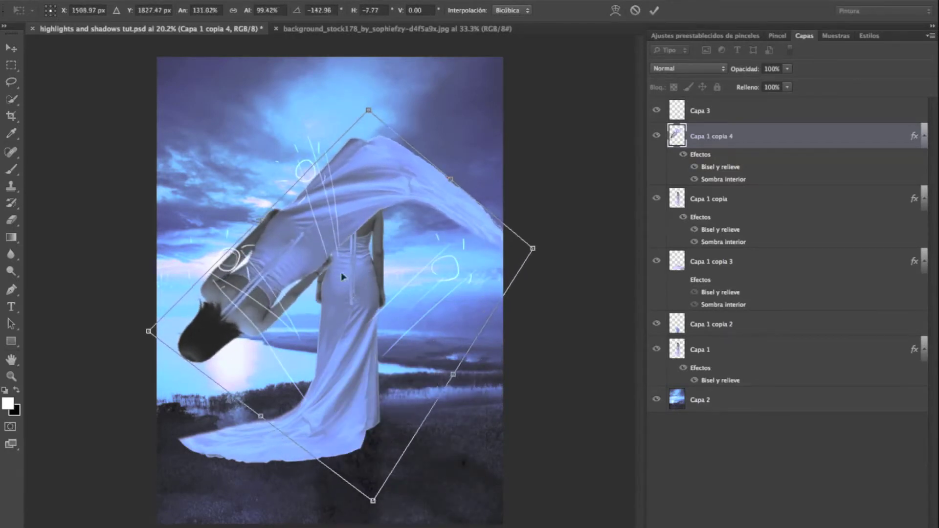
{"action": "left_click_drag", "start_coordinate": [257, 229], "coordinate": [318, 244]}
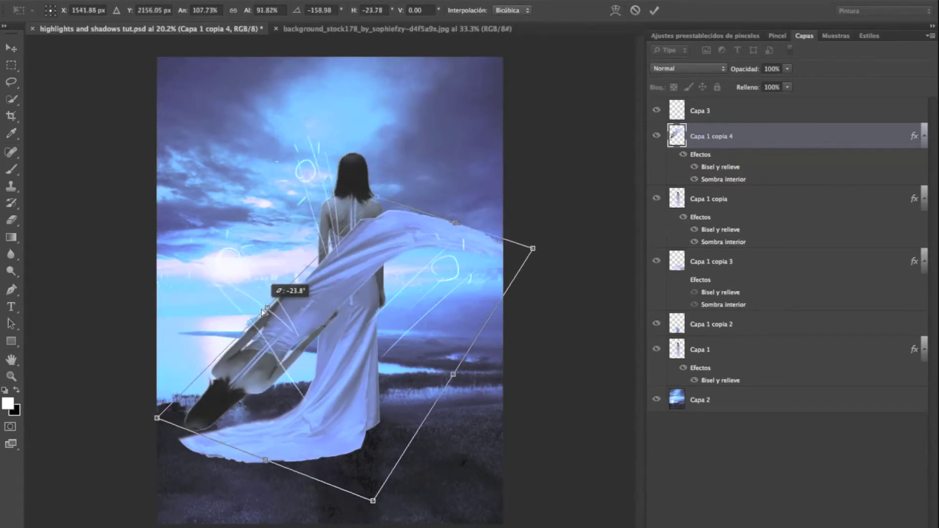
{"action": "right_click", "coordinate": [369, 250]}
{"action": "left_click", "coordinate": [392, 272]}
{"action": "mouse_move", "coordinate": [396, 300]}
{"action": "left_mouse_down"}
{"action": "mouse_move", "coordinate": [334, 418]}
{"action": "mouse_move", "coordinate": [342, 470]}
{"action": "left_mouse_up"}
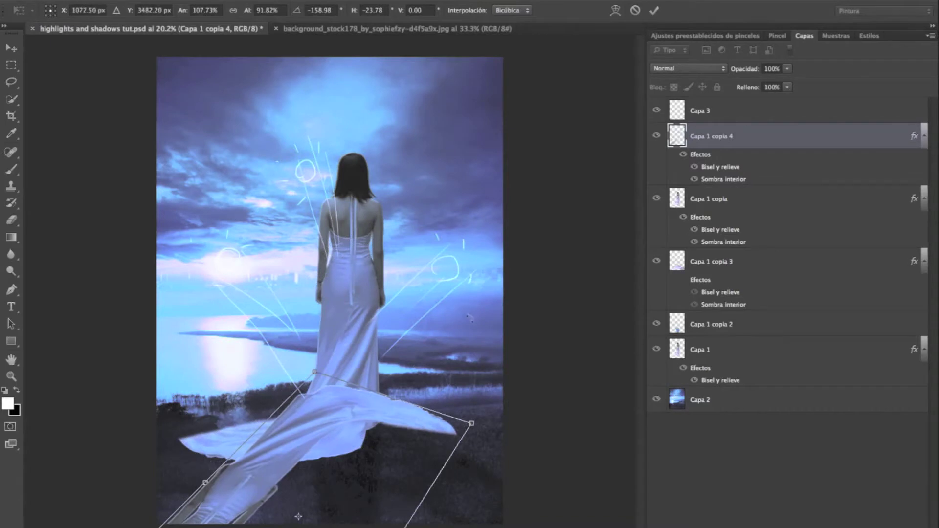
{"action": "left_click_drag", "start_coordinate": [470, 318], "coordinate": [448, 359]}
{"action": "left_click_drag", "start_coordinate": [316, 460], "coordinate": [347, 410]}
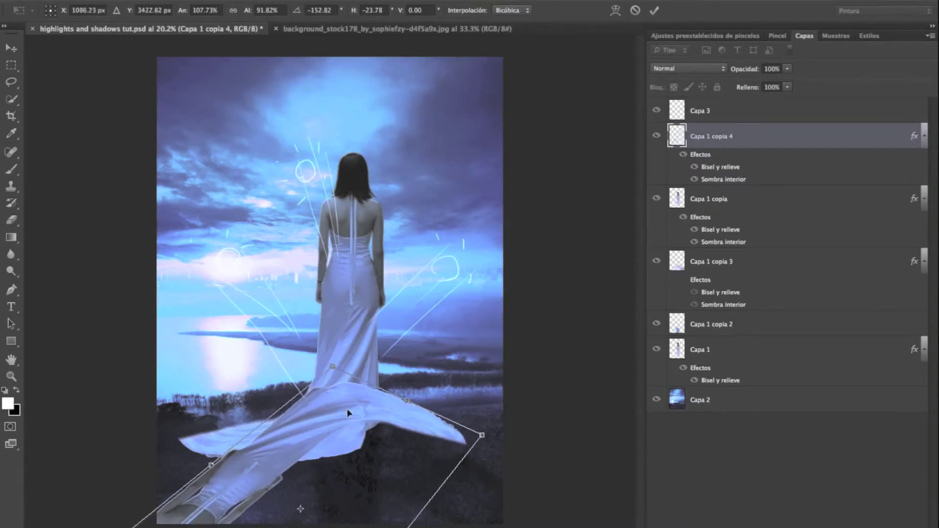
{"action": "left_click", "coordinate": [654, 10]}
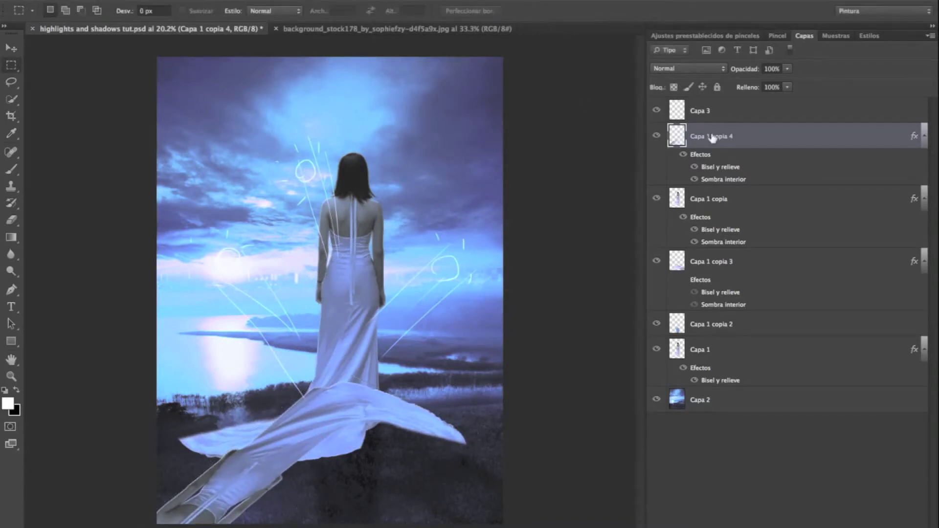
Step: Hide Capa 1 copia 4's effects, set it to Multiplicar, and move it below Capa 1 copia
{"action": "left_click", "coordinate": [683, 155]}
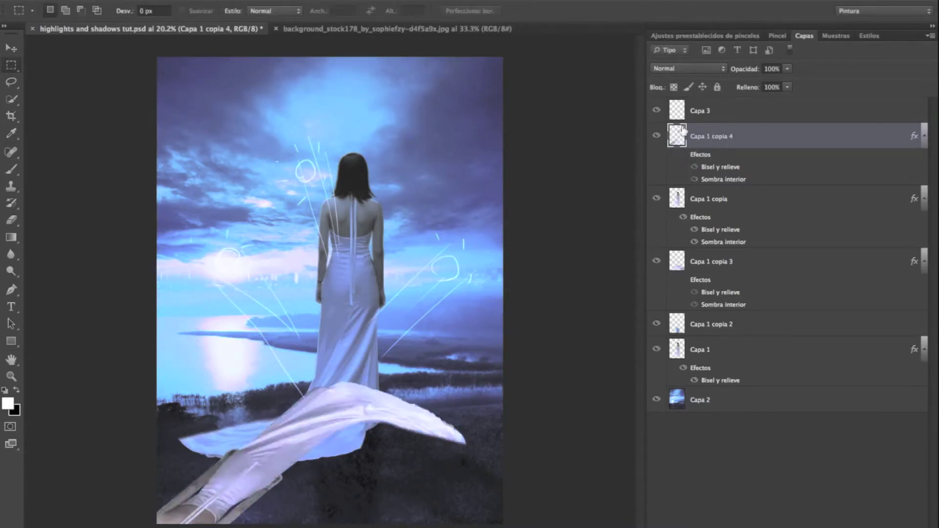
{"action": "left_click", "coordinate": [660, 71]}
{"action": "left_click", "coordinate": [657, 103]}
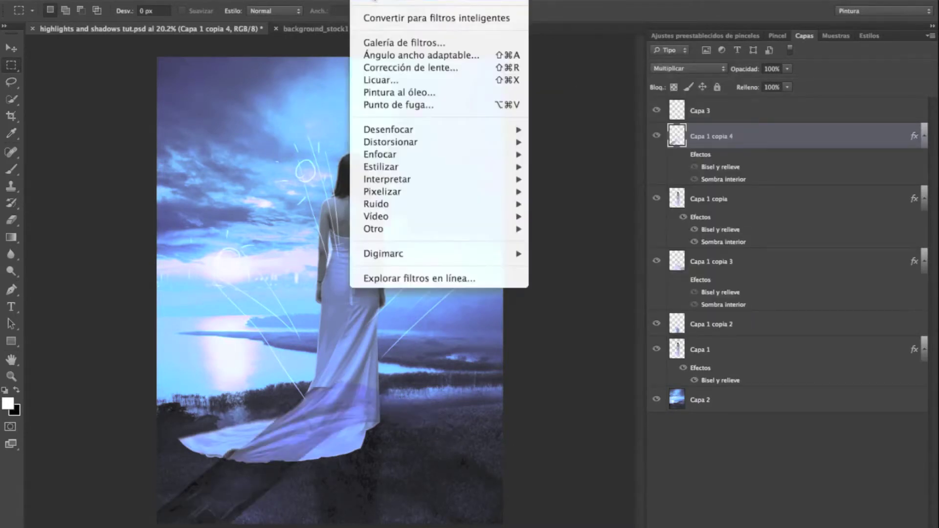
{"action": "left_click", "coordinate": [689, 126]}
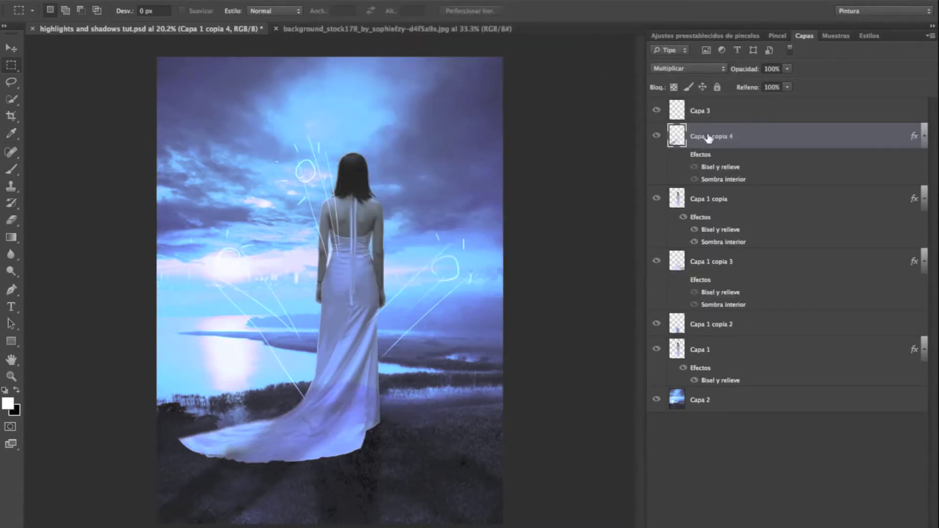
{"action": "left_click_drag", "start_coordinate": [708, 139], "coordinate": [694, 182]}
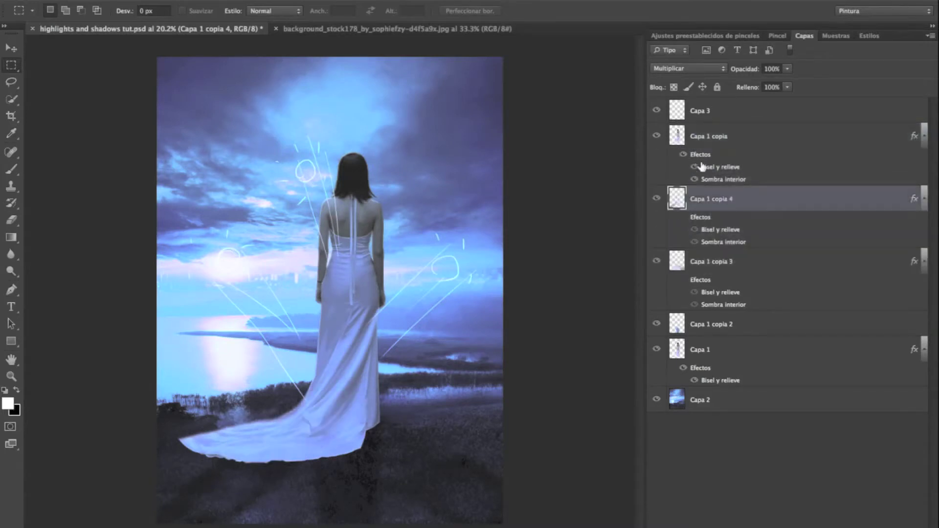
Step: Raise Capa 1 copia's inner shadow opacity to 81% with a blue colour
{"action": "left_click", "coordinate": [711, 142]}
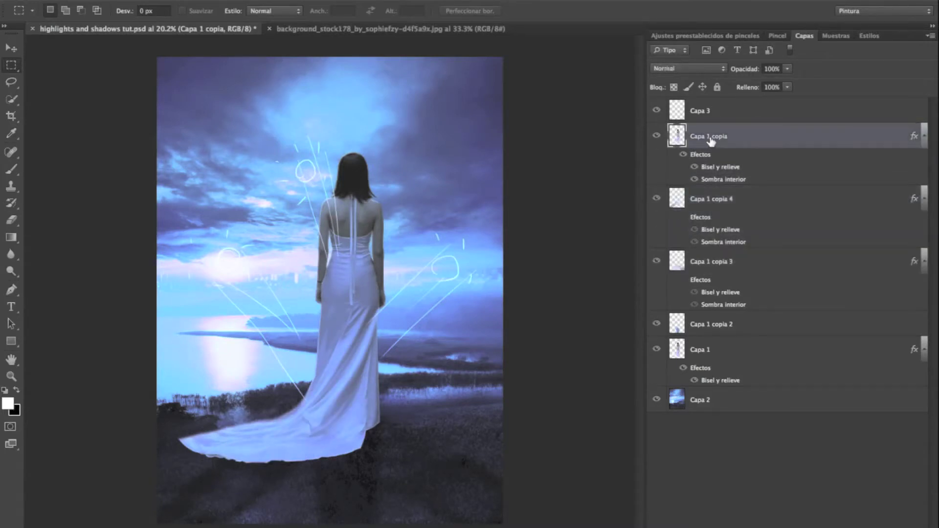
{"action": "right_click", "coordinate": [415, 218]}
{"action": "left_click", "coordinate": [433, 231]}
{"action": "left_click", "coordinate": [480, 103]}
{"action": "key", "text": "shift+Up"}
{"action": "key", "text": "shift+Up"}
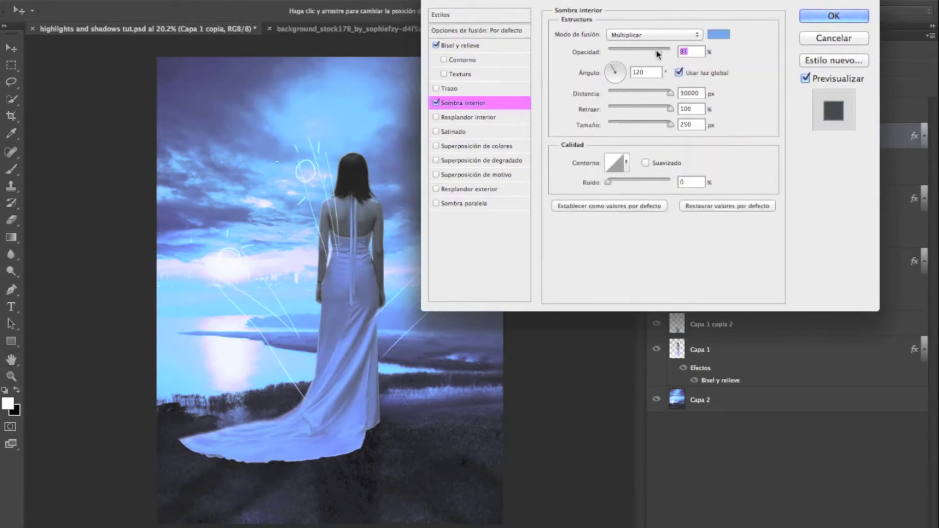
{"action": "left_click", "coordinate": [719, 34]}
{"action": "left_click", "coordinate": [376, 211]}
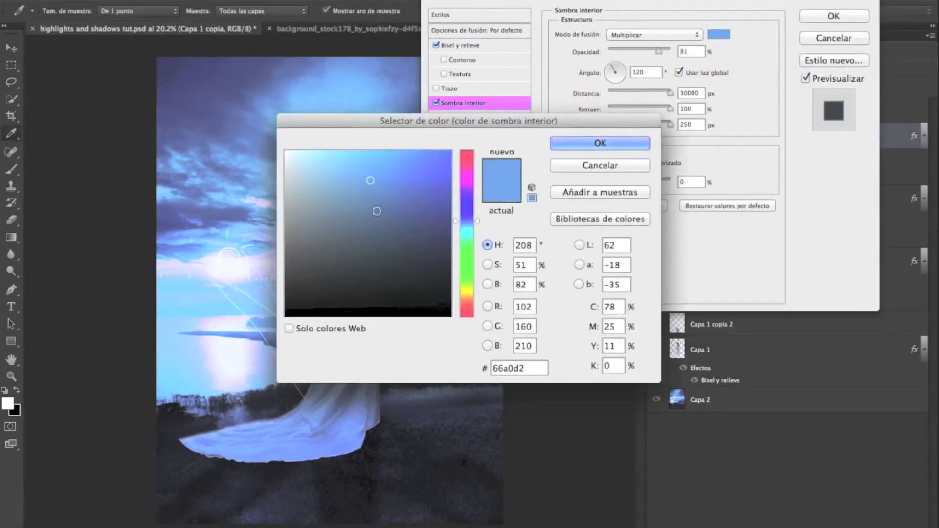
{"action": "left_click", "coordinate": [551, 144]}
{"action": "left_click", "coordinate": [834, 16]}
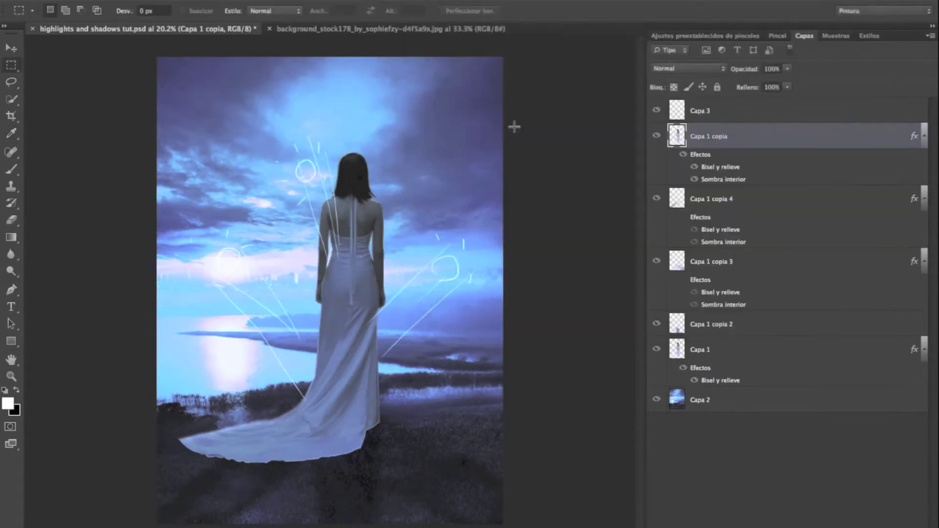
{"action": "left_click", "coordinate": [11, 223]}
Step: Enlarge the eraser to 195 px and zoom in to 50% on the woman's shoulder
{"action": "right_click", "coordinate": [415, 248]}
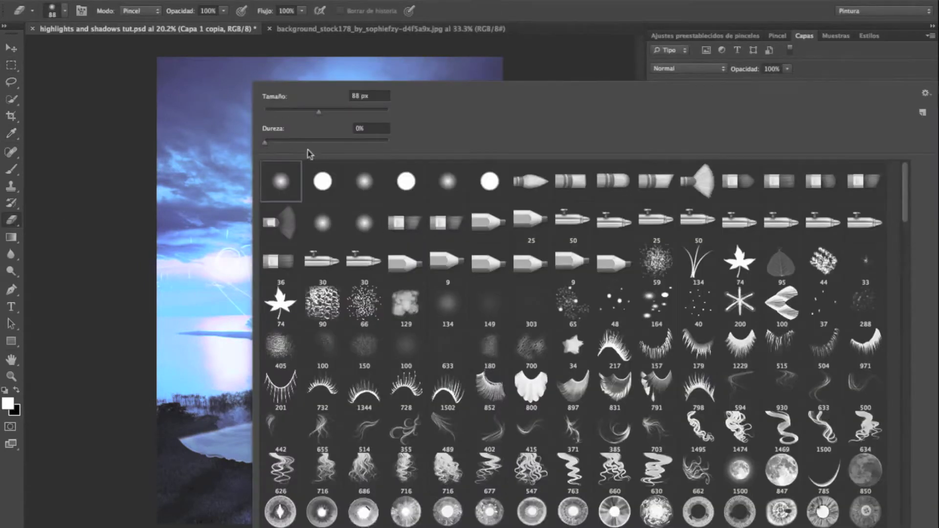
{"action": "left_click", "coordinate": [356, 110]}
{"action": "left_click", "coordinate": [113, 219]}
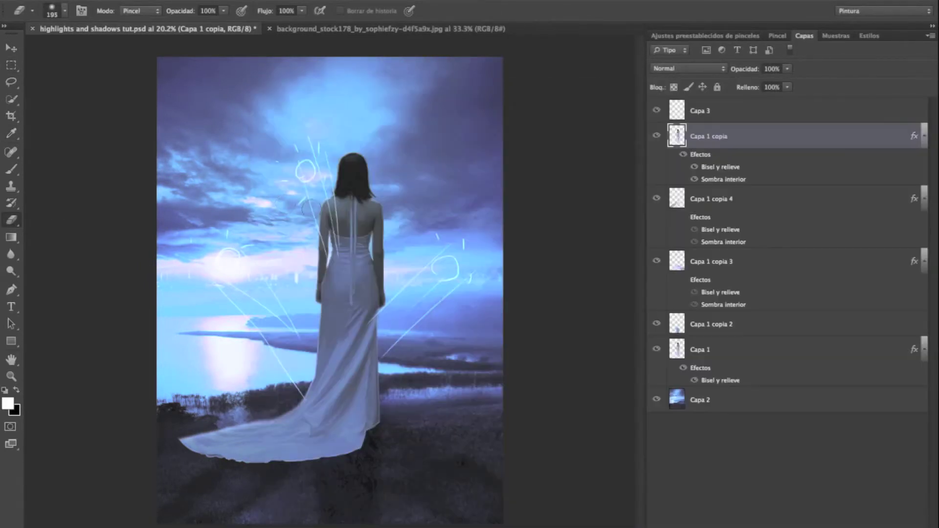
{"action": "left_click", "coordinate": [10, 376]}
{"action": "left_click", "coordinate": [332, 225]}
{"action": "left_click", "coordinate": [331, 228]}
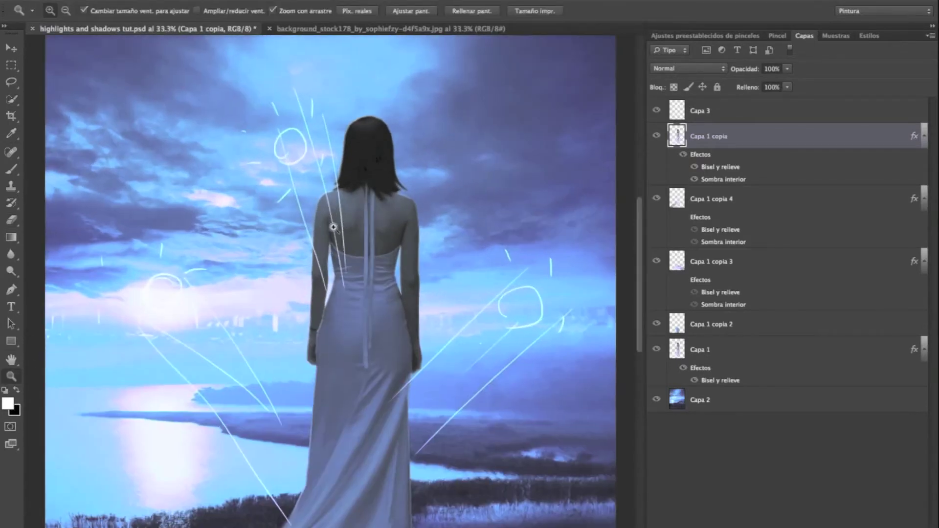
{"action": "left_click", "coordinate": [332, 227]}
Step: Reduce the eraser brush to 172 px, then to 132 px
{"action": "left_click", "coordinate": [11, 220]}
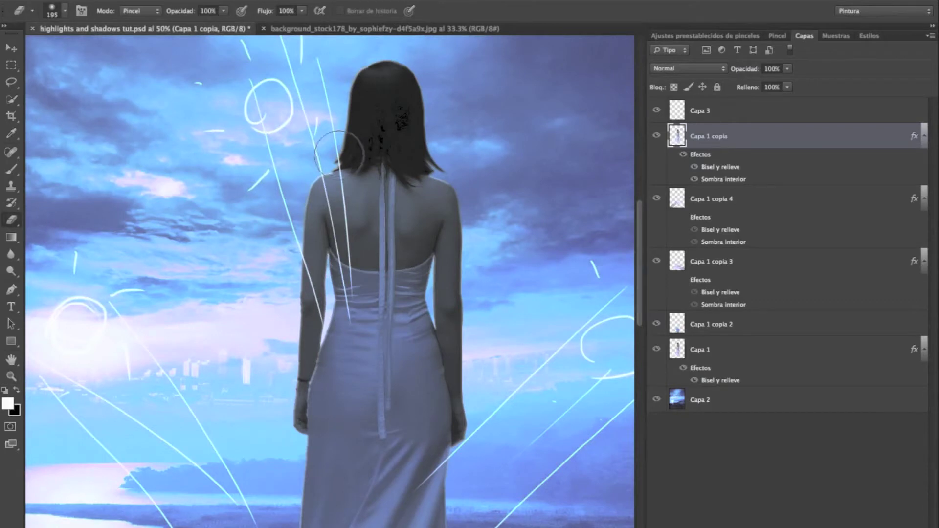
{"action": "right_click", "coordinate": [263, 97]}
{"action": "left_click_drag", "start_coordinate": [348, 114], "coordinate": [343, 114]}
{"action": "key", "text": "Return"}
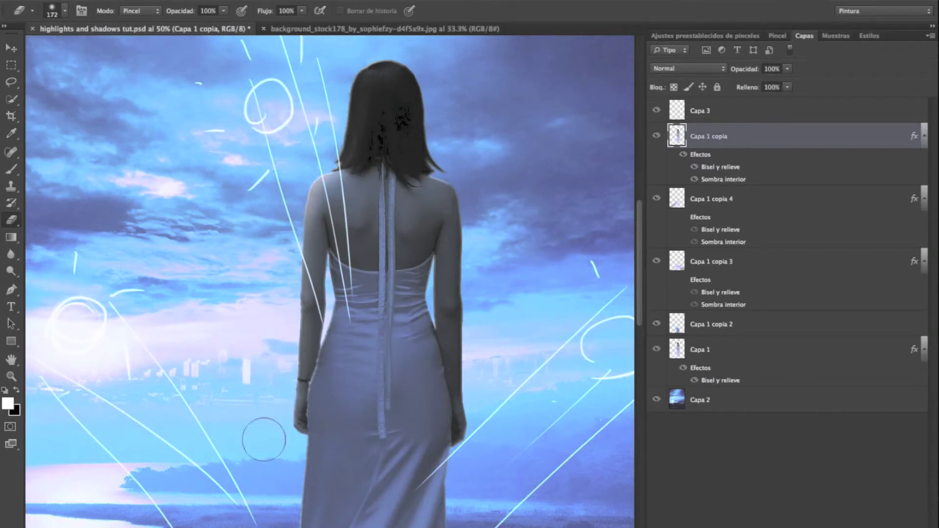
{"action": "right_click", "coordinate": [361, 180]}
{"action": "left_click", "coordinate": [198, 184]}
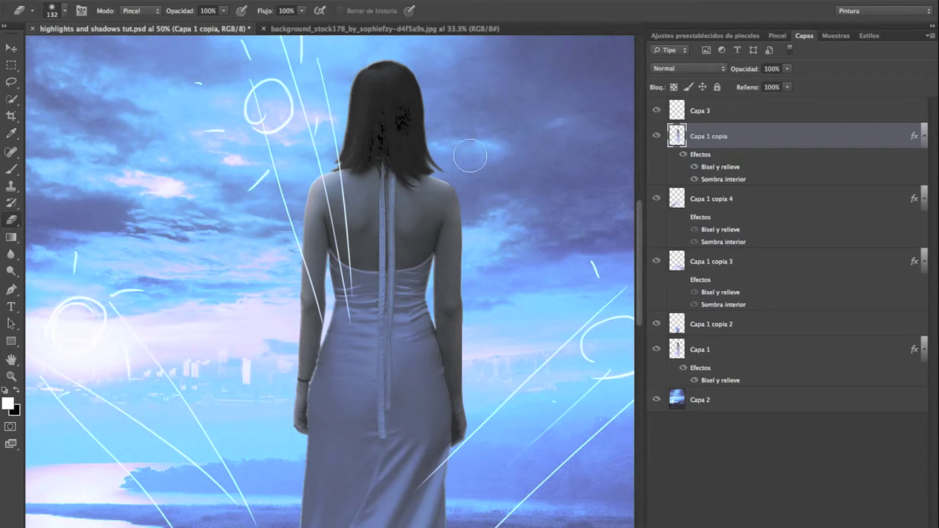
Step: Softly erase the lower-left train edge and the right edge of the dress
{"action": "scroll", "coordinate": [612, 259], "scroll_direction": "down", "scroll_amount": 6}
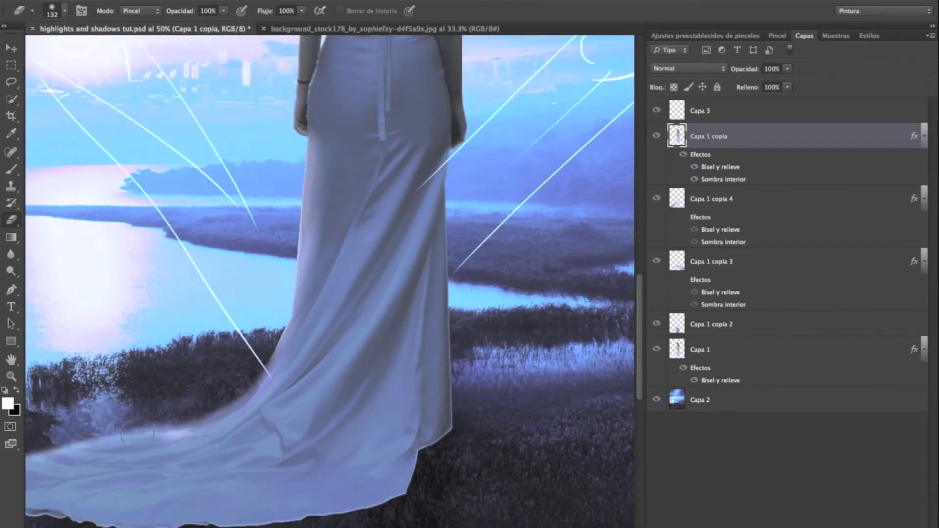
{"action": "left_click_drag", "start_coordinate": [137, 434], "coordinate": [32, 462]}
{"action": "left_click_drag", "start_coordinate": [441, 154], "coordinate": [445, 351]}
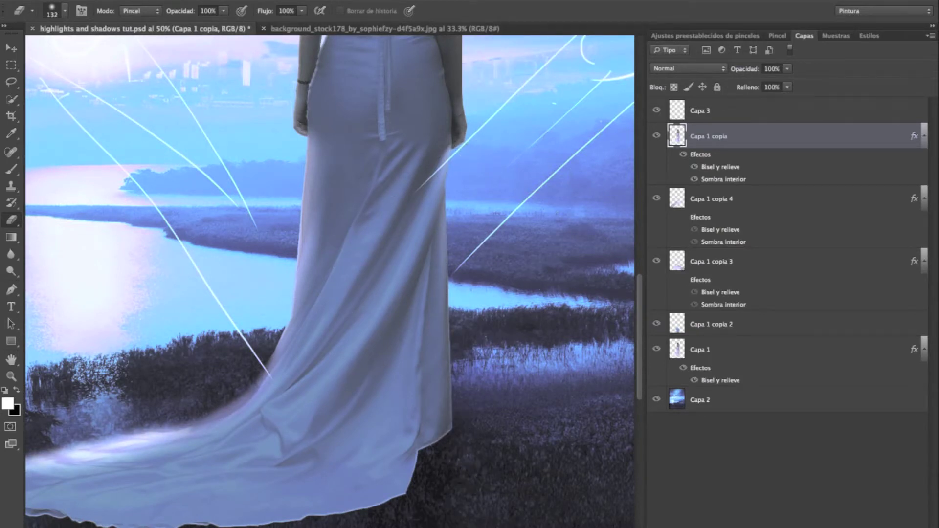
{"action": "left_click_drag", "start_coordinate": [110, 481], "coordinate": [291, 480]}
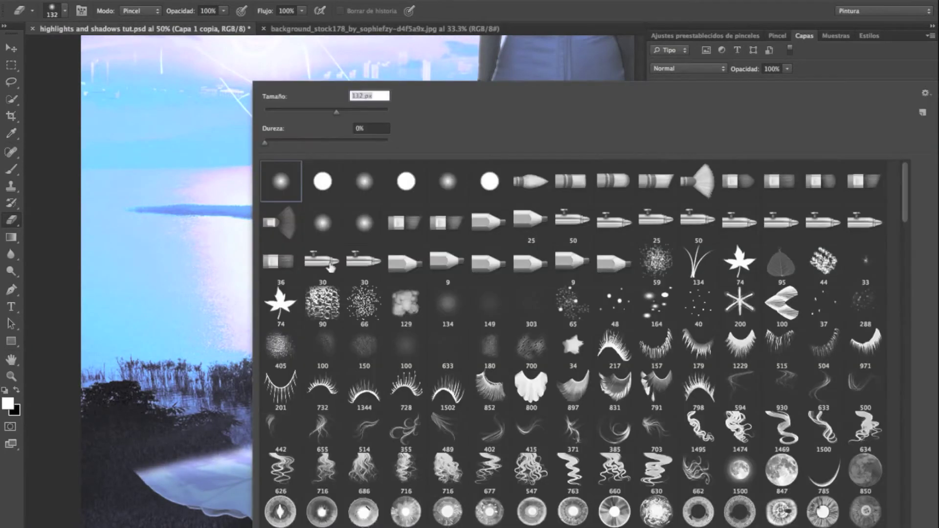
Step: Switch the eraser to the 134 soft preset enlarged to 405 px
{"action": "right_click", "coordinate": [300, 317]}
{"action": "left_click", "coordinate": [454, 312]}
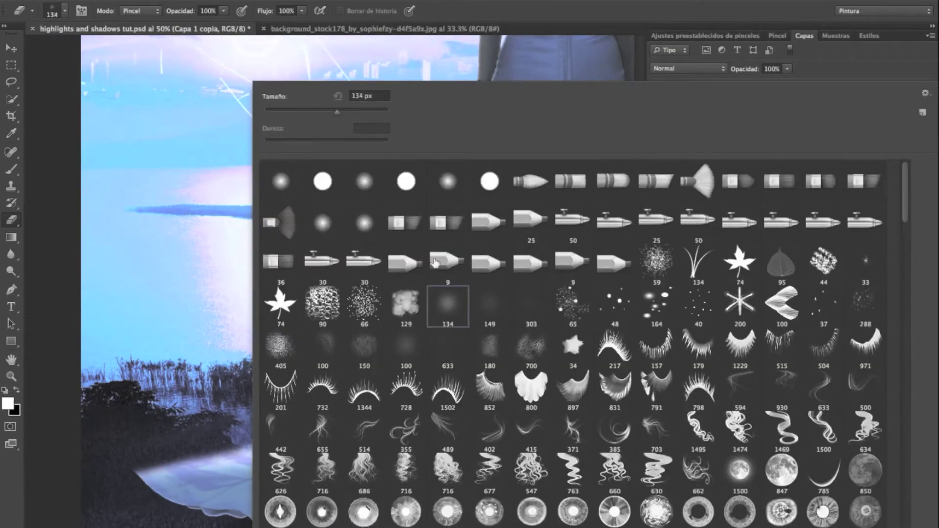
{"action": "left_click", "coordinate": [377, 111]}
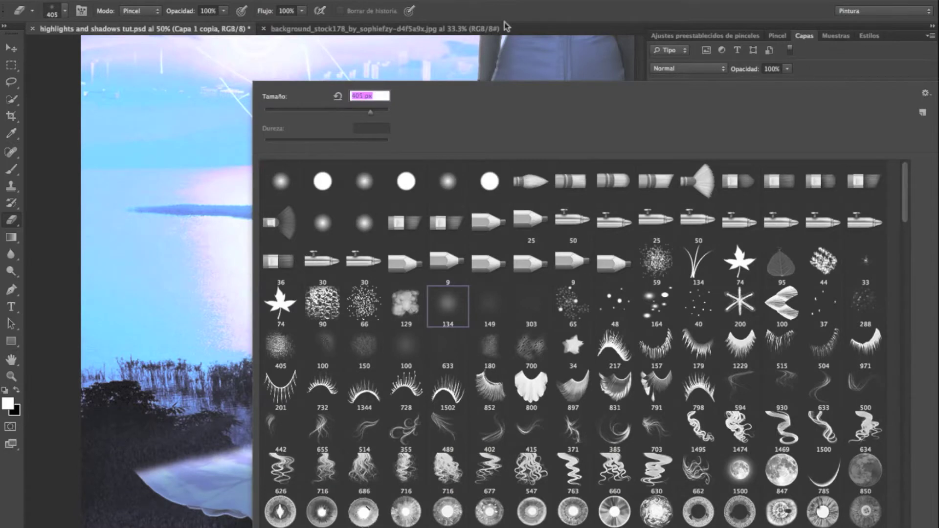
{"action": "key", "text": "Return"}
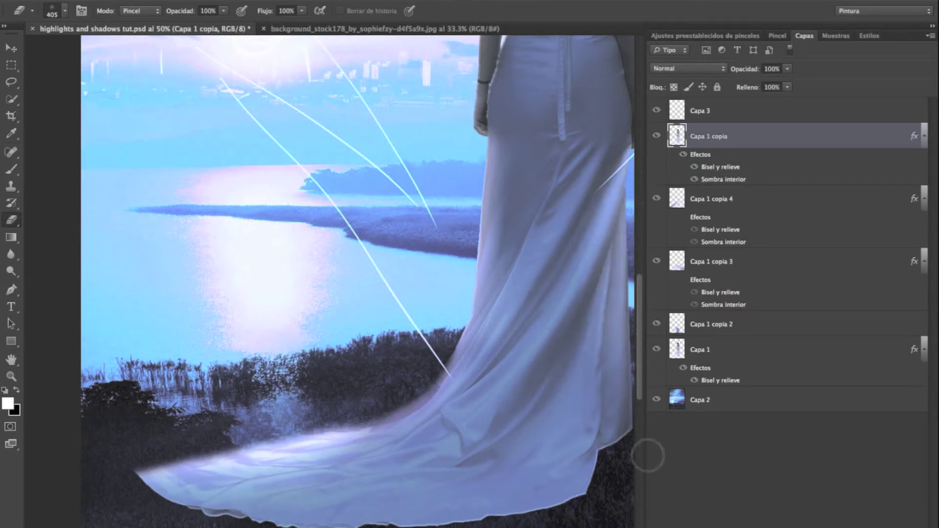
{"action": "scroll", "coordinate": [471, 477], "scroll_direction": "right", "scroll_amount": 5}
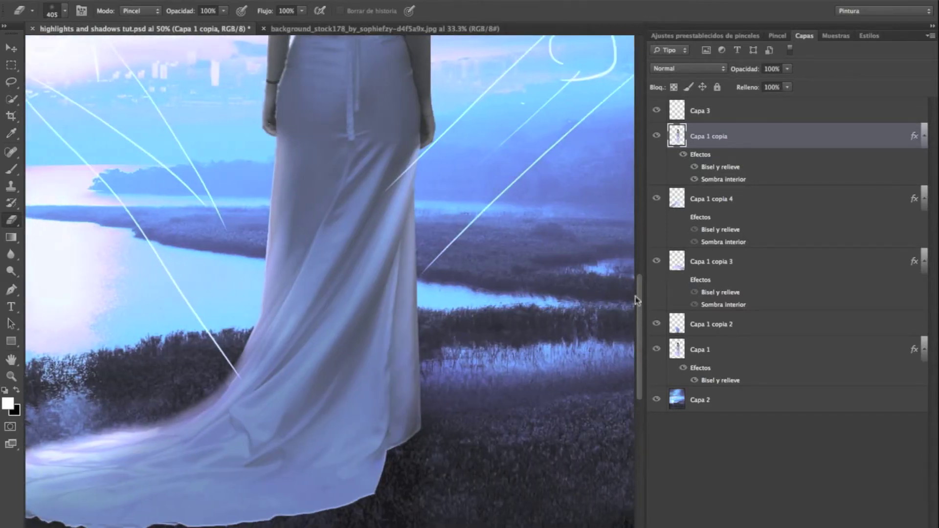
{"action": "scroll", "coordinate": [635, 264], "scroll_direction": "up", "scroll_amount": 2}
{"action": "scroll", "coordinate": [604, 228], "scroll_direction": "up", "scroll_amount": 3}
Step: Load the woman's silhouette as a selection with Cargar selección
{"action": "key", "text": "m"}
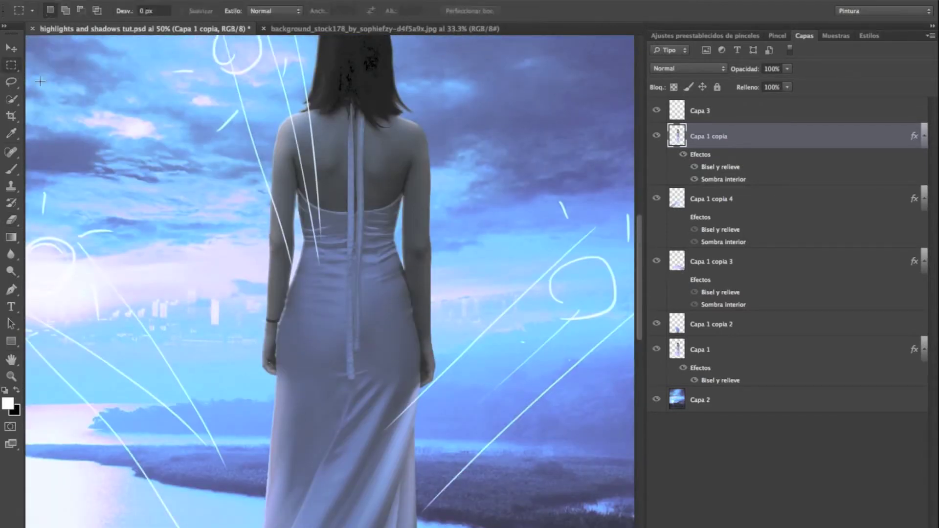
{"action": "right_click", "coordinate": [430, 224]}
{"action": "left_click", "coordinate": [478, 361]}
{"action": "key", "text": "Return"}
Step: Erase the right and left body edges with a 134 px soft eraser
{"action": "key", "text": "e"}
{"action": "right_click", "coordinate": [195, 150]}
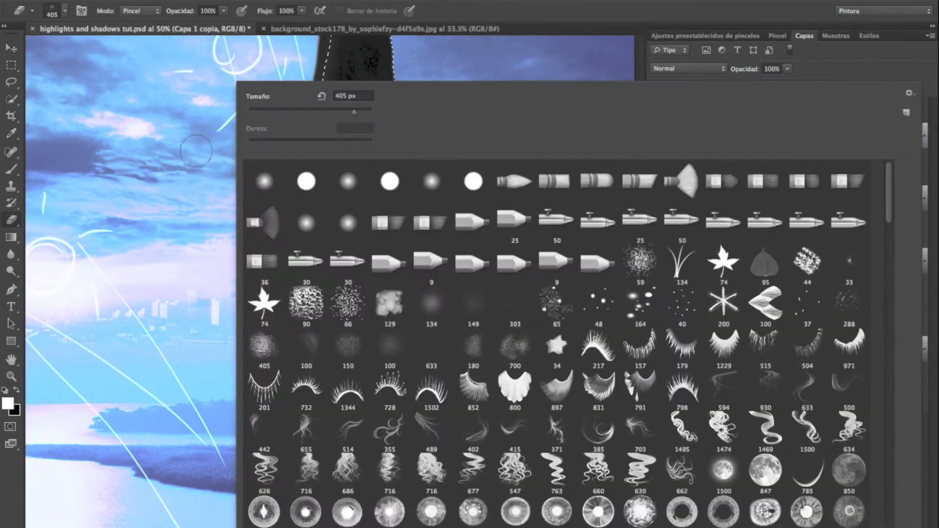
{"action": "left_click", "coordinate": [270, 187]}
{"action": "left_click", "coordinate": [438, 301]}
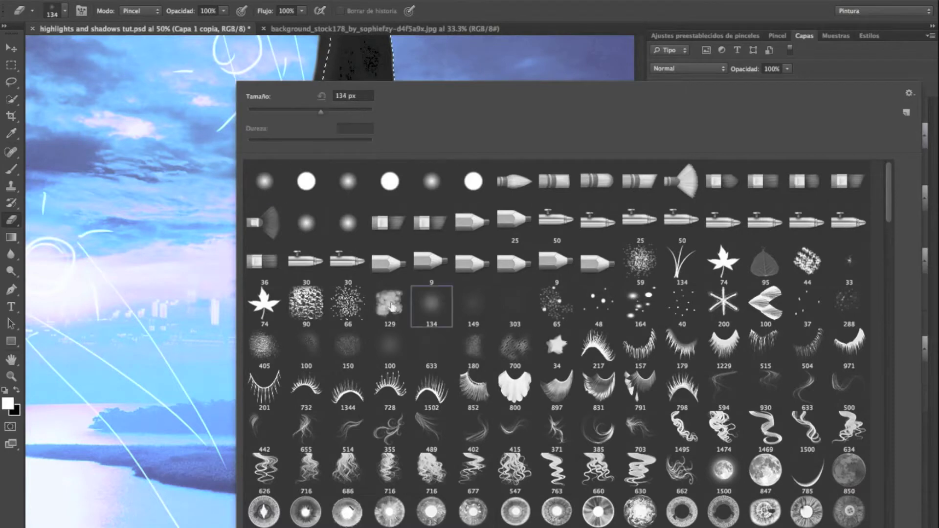
{"action": "left_click", "coordinate": [188, 262]}
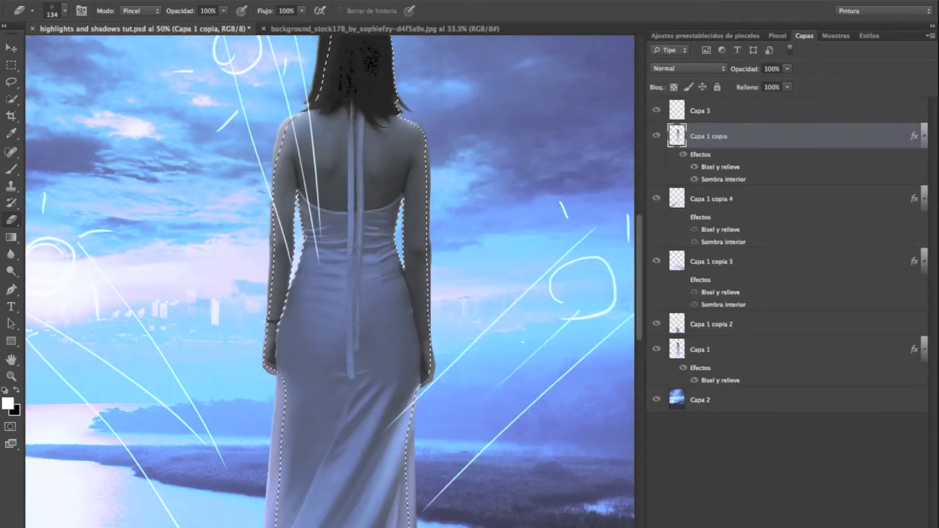
{"action": "mouse_move", "coordinate": [404, 198]}
{"action": "left_mouse_down"}
{"action": "mouse_move", "coordinate": [402, 276]}
{"action": "mouse_move", "coordinate": [290, 338]}
{"action": "left_mouse_up"}
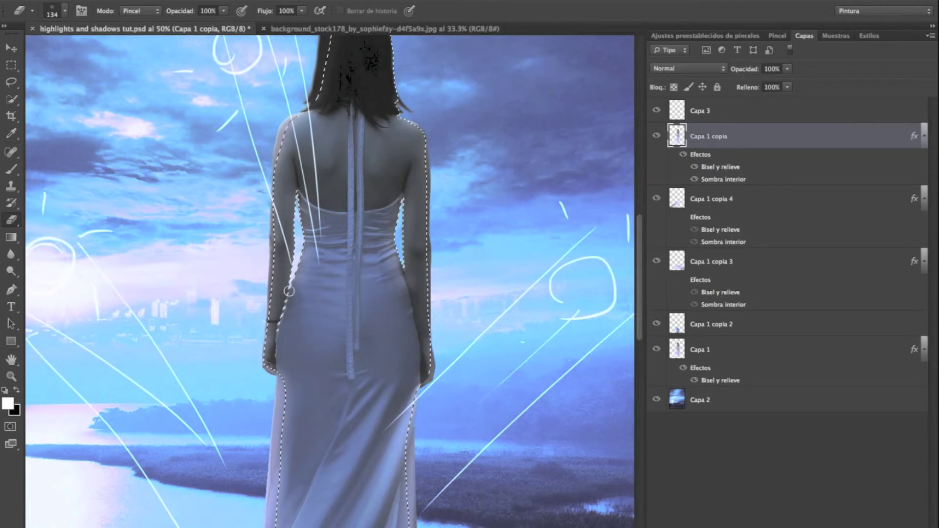
{"action": "left_click_drag", "start_coordinate": [289, 338], "coordinate": [297, 191]}
Step: Deselect the woman and zoom out to 25% to see the whole image
{"action": "key", "text": "l"}
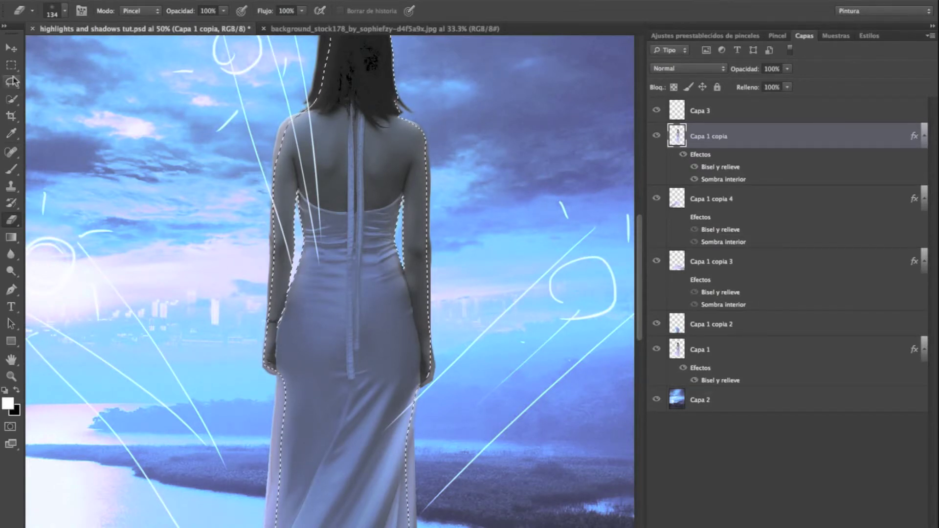
{"action": "key", "text": "ctrl+d"}
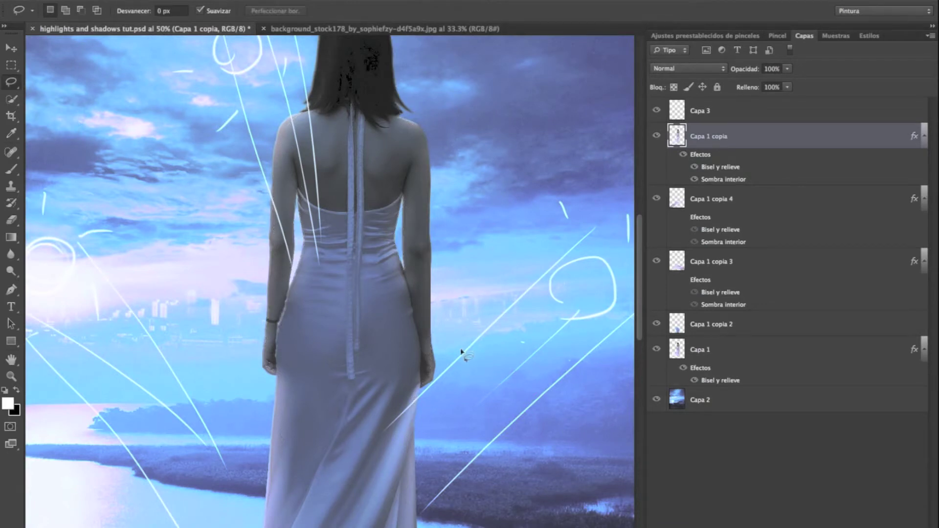
{"action": "left_click", "coordinate": [11, 374]}
{"action": "left_click", "coordinate": [65, 10]}
{"action": "left_click", "coordinate": [108, 97]}
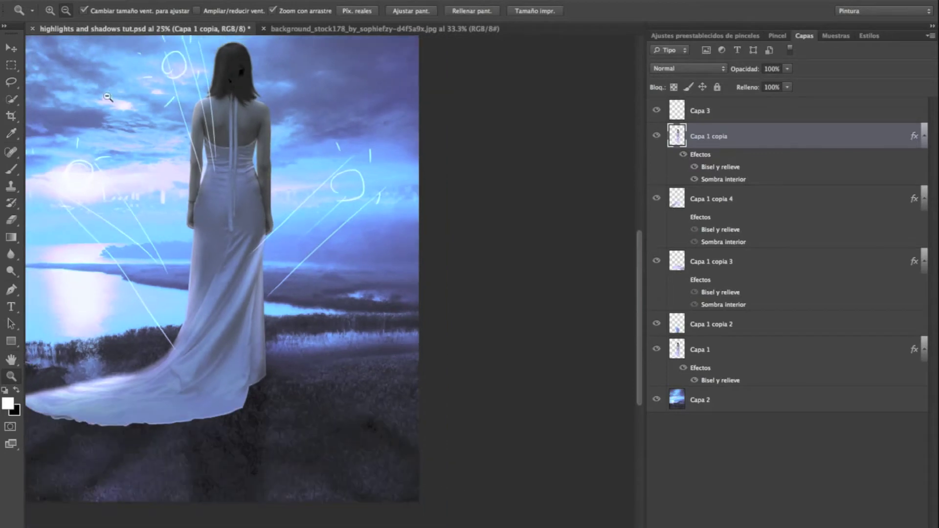
Step: Set the eraser brush size to 363 px
{"action": "left_click", "coordinate": [11, 219]}
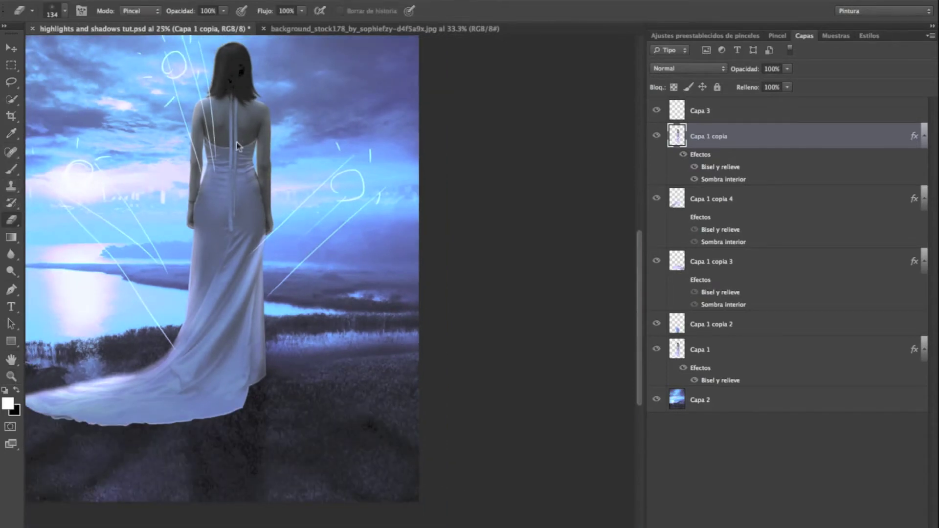
{"action": "right_click", "coordinate": [220, 98]}
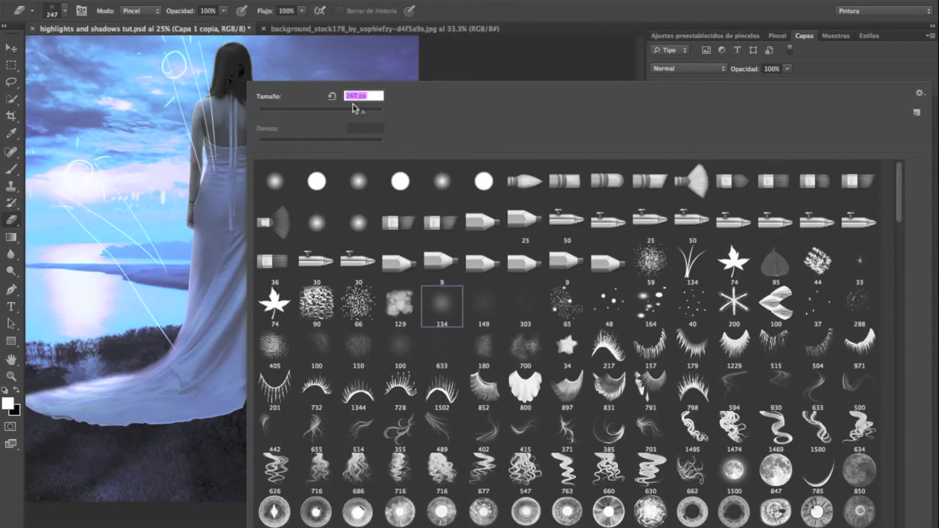
{"action": "type", "text": "363"}
{"action": "key", "text": "Return"}
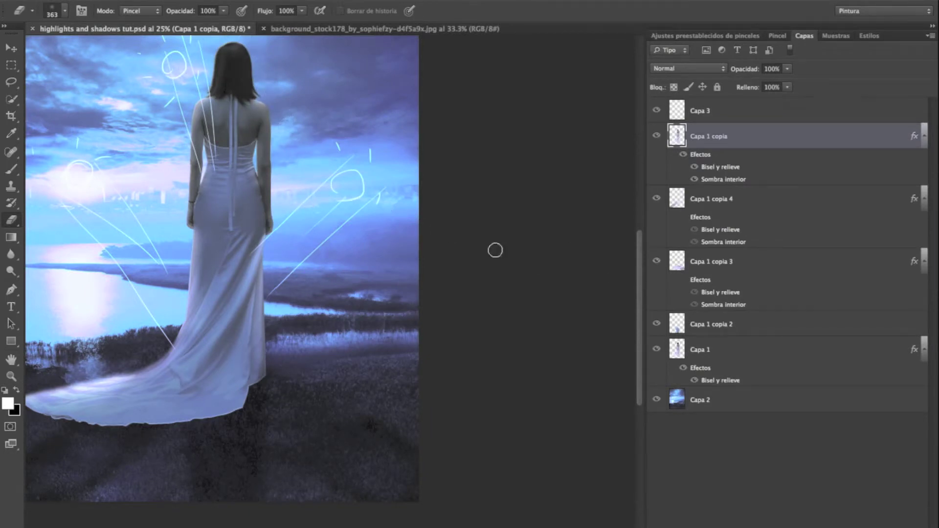
Step: Reload the woman's silhouette as a selection and add new empty layer Capa 4
{"action": "left_click", "coordinate": [11, 64]}
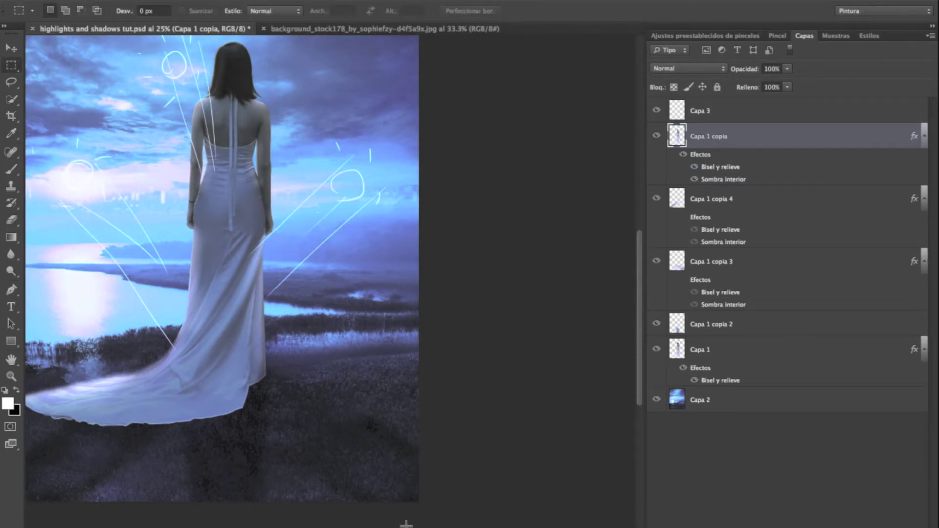
{"action": "scroll", "coordinate": [480, 428], "scroll_direction": "left", "scroll_amount": 5}
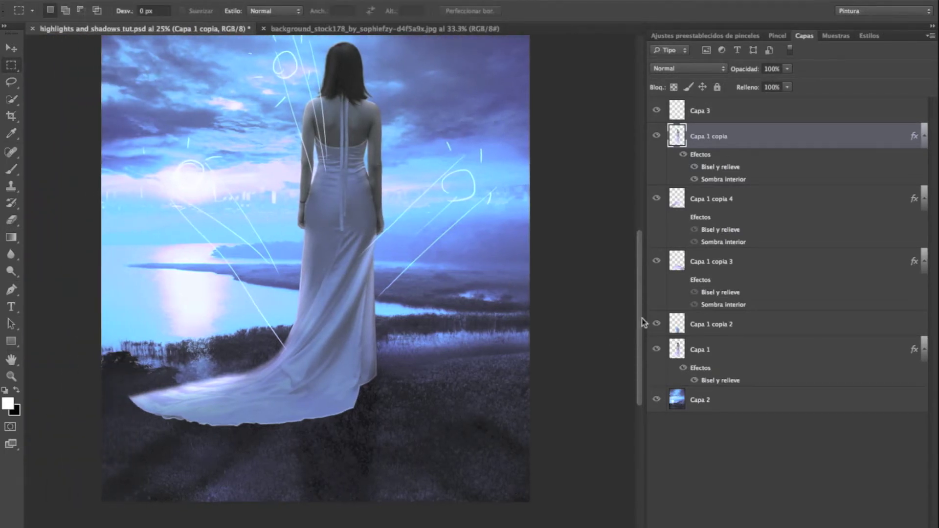
{"action": "left_click_drag", "start_coordinate": [642, 323], "coordinate": [641, 303]}
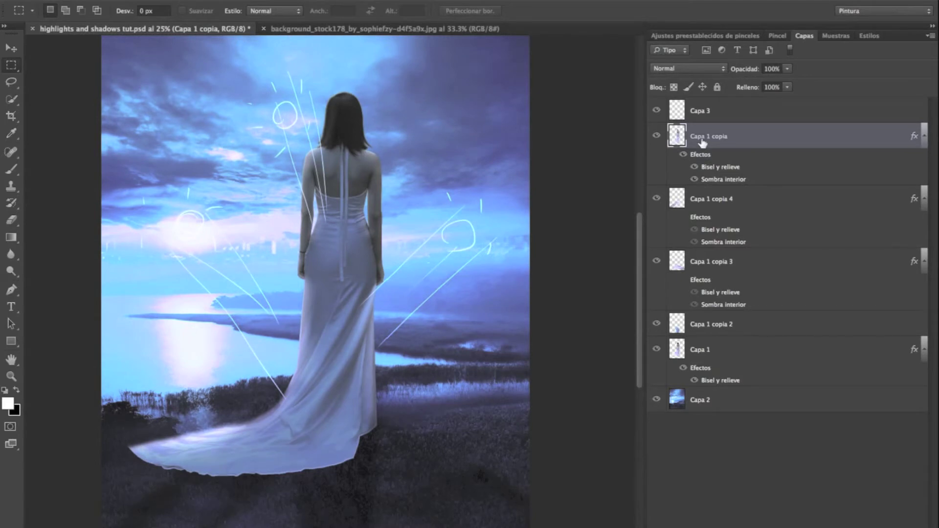
{"action": "left_click", "coordinate": [10, 83]}
{"action": "right_click", "coordinate": [307, 249]}
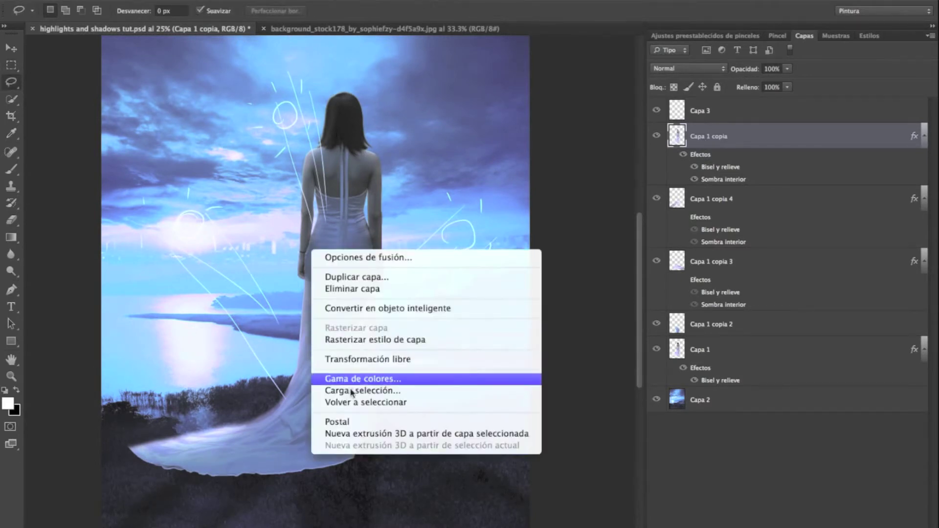
{"action": "left_click", "coordinate": [362, 391]}
{"action": "key", "text": "Return"}
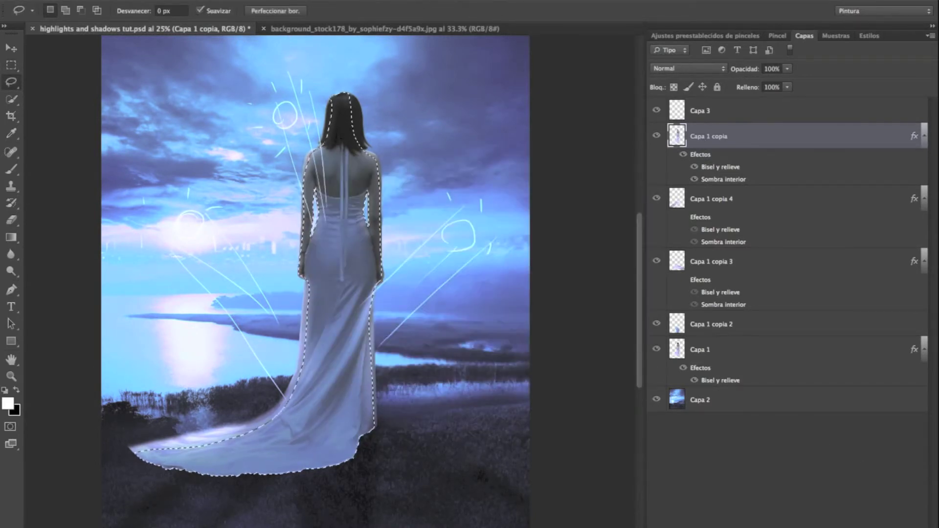
{"action": "key", "text": "ctrl+shift+alt+n"}
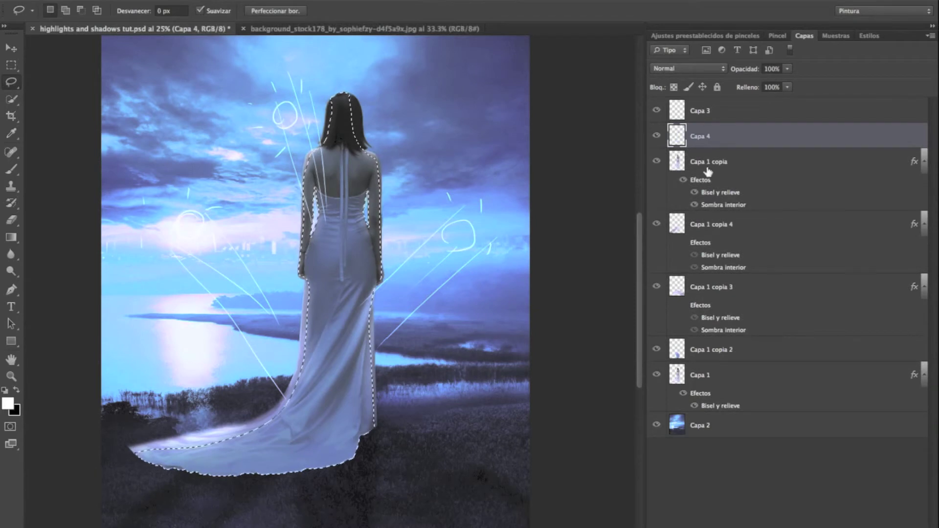
Step: Load Capa 1's dress outline as the active selection
{"action": "left_click", "coordinate": [698, 375]}
{"action": "right_click", "coordinate": [426, 251]}
{"action": "left_click", "coordinate": [447, 255]}
{"action": "right_click", "coordinate": [415, 297]}
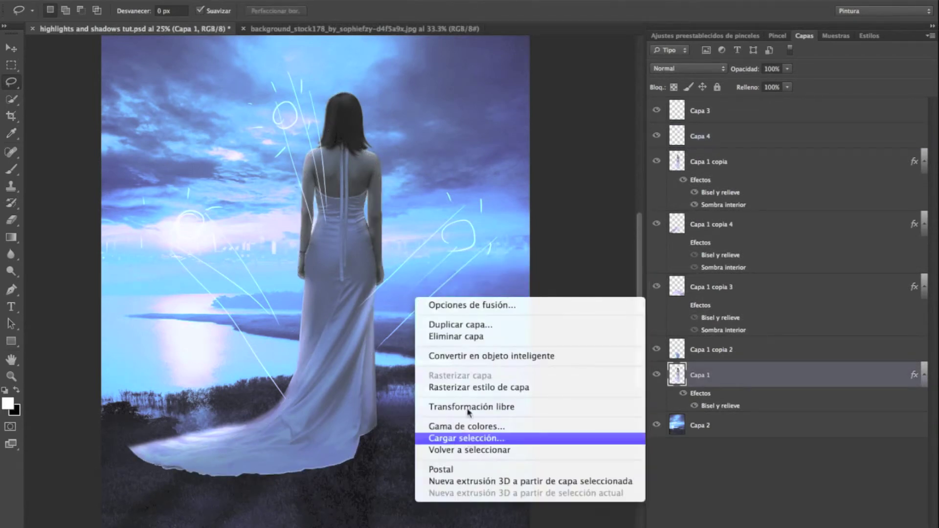
{"action": "left_click", "coordinate": [465, 437]}
{"action": "key", "text": "Return"}
Step: On Capa 4, set the Gradient tool to black with the Foreground to Transparent preset
{"action": "left_click", "coordinate": [704, 137]}
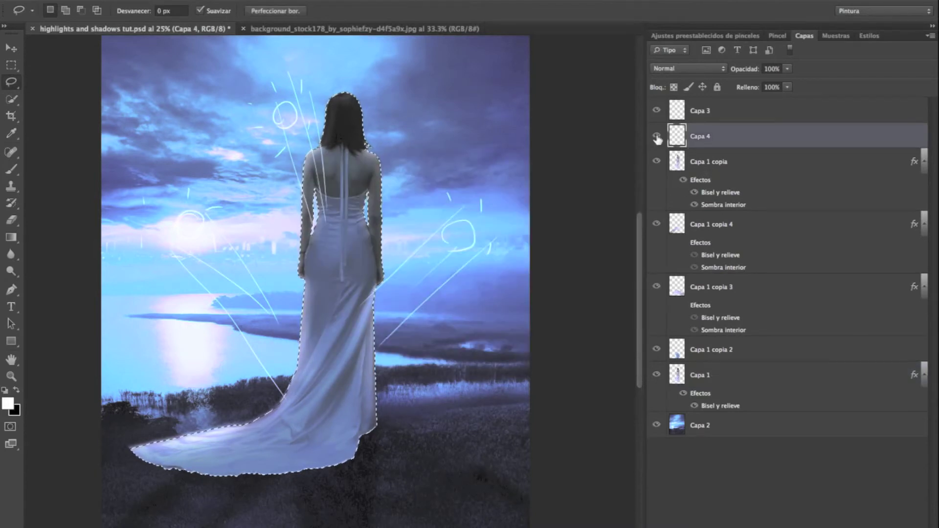
{"action": "key", "text": "g"}
{"action": "left_click", "coordinate": [16, 389]}
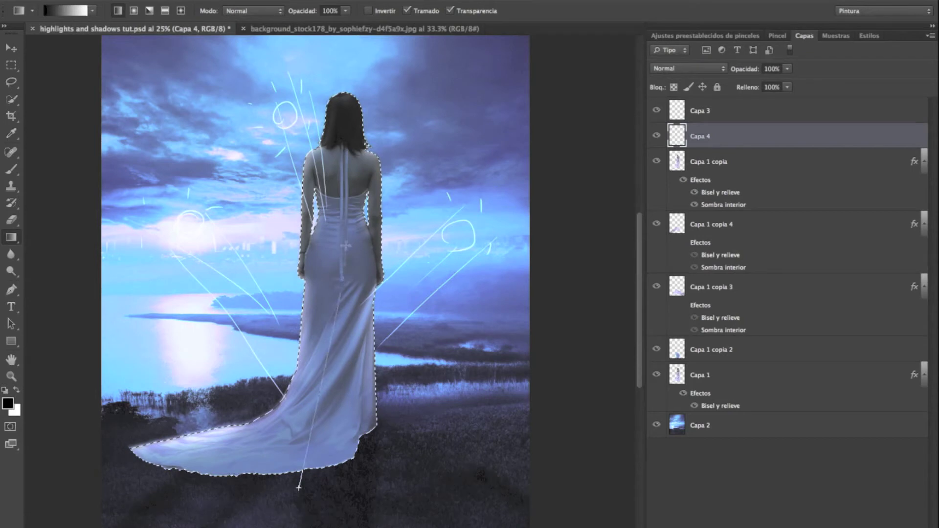
{"action": "left_click_drag", "start_coordinate": [299, 487], "coordinate": [299, 487]}
{"action": "left_click", "coordinate": [66, 10]}
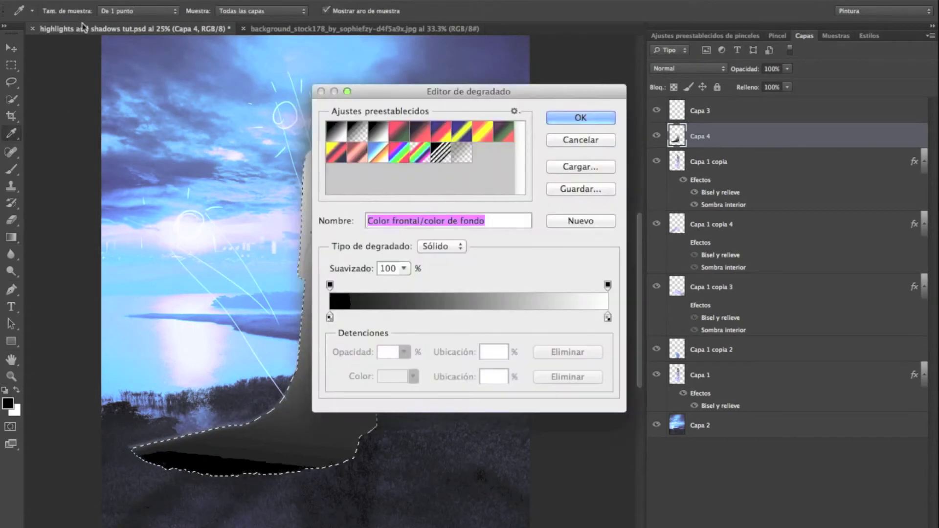
{"action": "left_click", "coordinate": [357, 132]}
{"action": "left_click", "coordinate": [580, 118]}
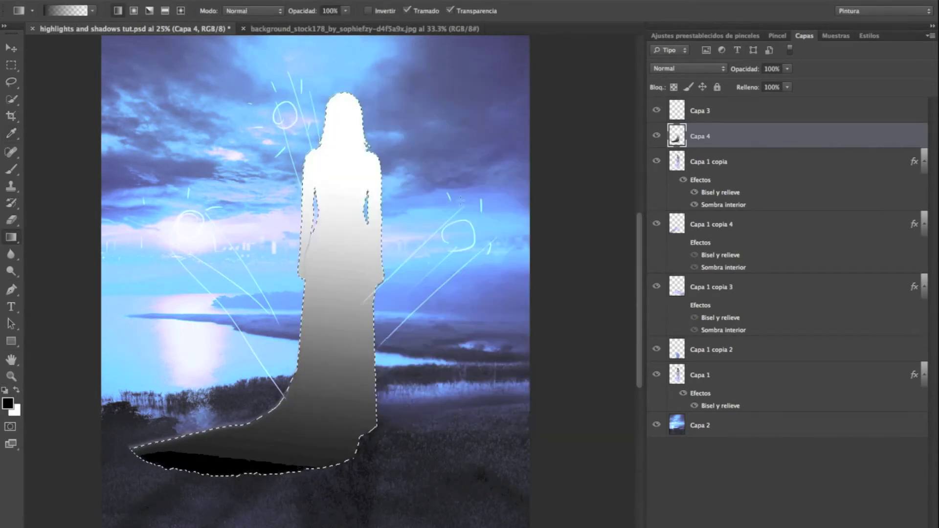
Step: Replace the test fill with a dark gradient dragged up from the train, then deselect
{"action": "key", "text": "ctrl+z"}
{"action": "left_click_drag", "start_coordinate": [310, 486], "coordinate": [340, 93]}
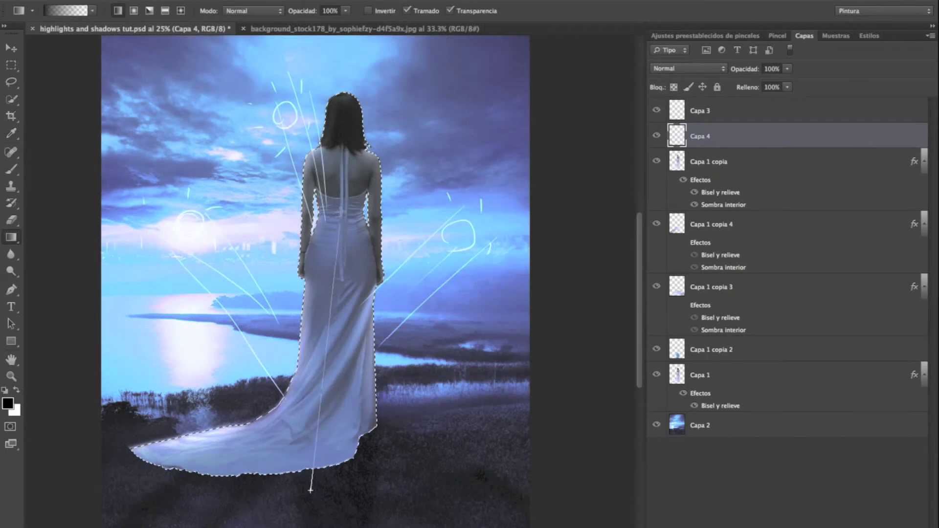
{"action": "left_click", "coordinate": [10, 82]}
{"action": "key", "text": "ctrl+d"}
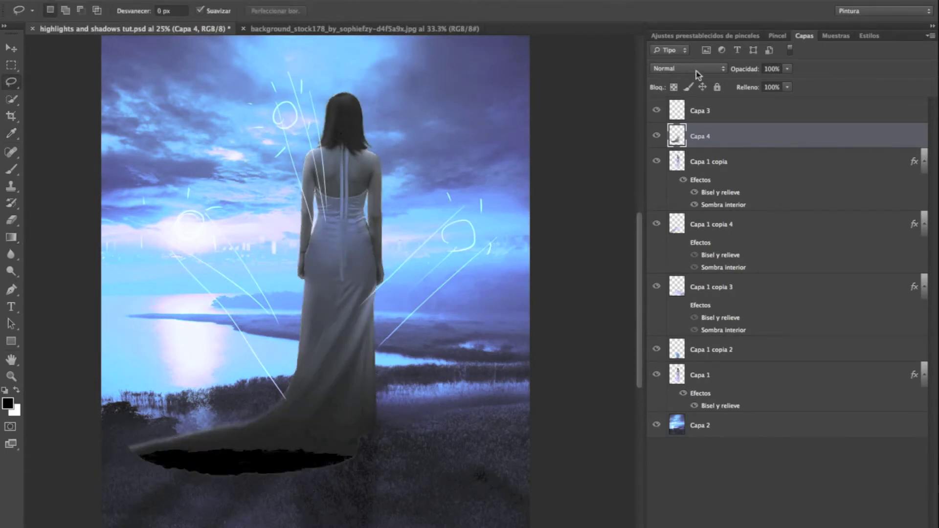
Step: Set Capa 4 to Multiplicar blending at 74% opacity and pick the Eraser
{"action": "left_click", "coordinate": [696, 72]}
{"action": "left_click", "coordinate": [689, 102]}
{"action": "left_click_drag", "start_coordinate": [780, 81], "coordinate": [772, 81]}
{"action": "key", "text": "e"}
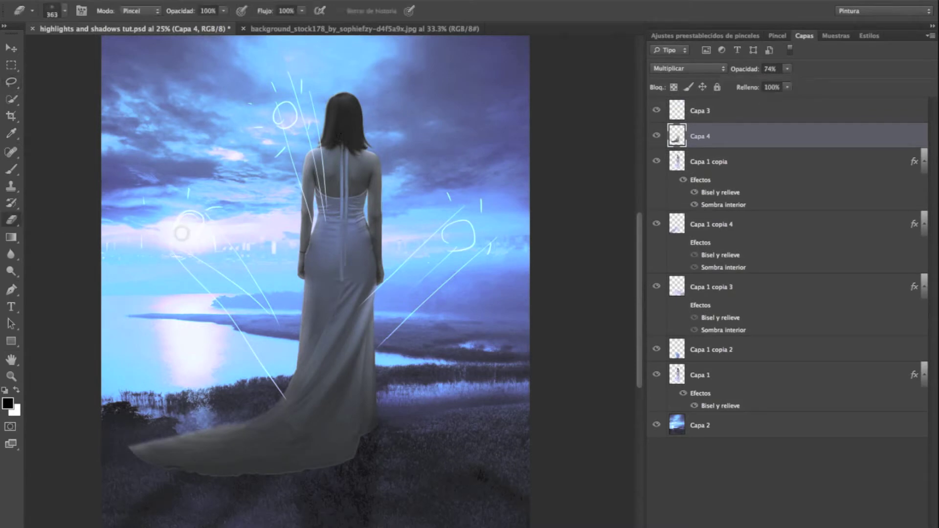
{"action": "left_click", "coordinate": [697, 371]}
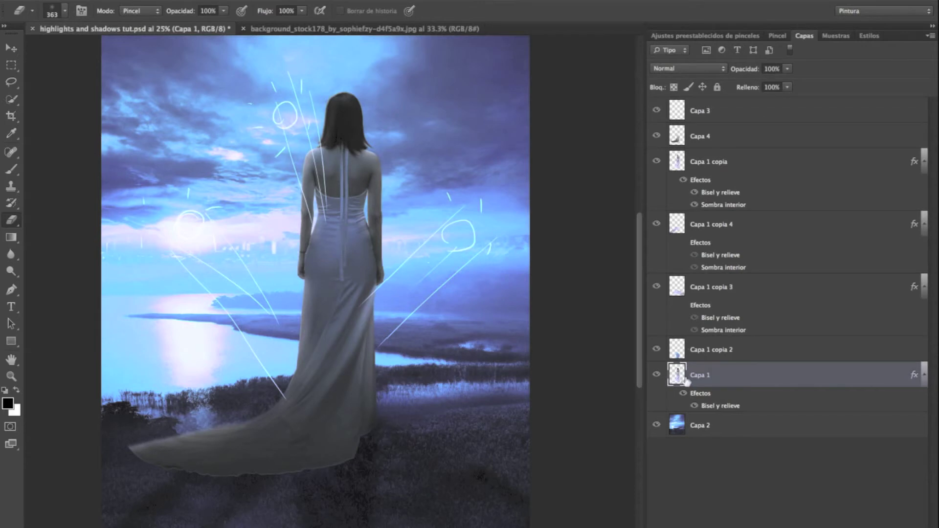
{"action": "left_click", "coordinate": [704, 166]}
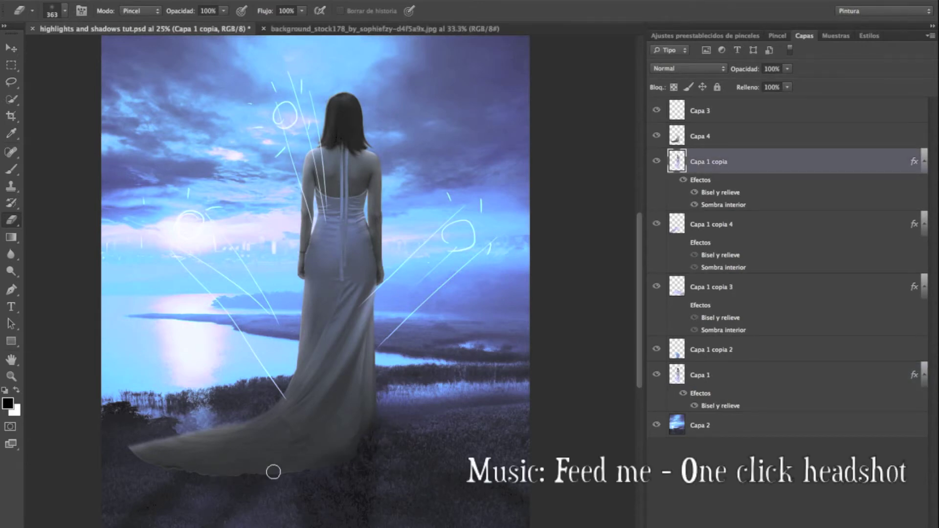
Step: Lower Capa 4's opacity further to 58%
{"action": "right_click", "coordinate": [151, 465]}
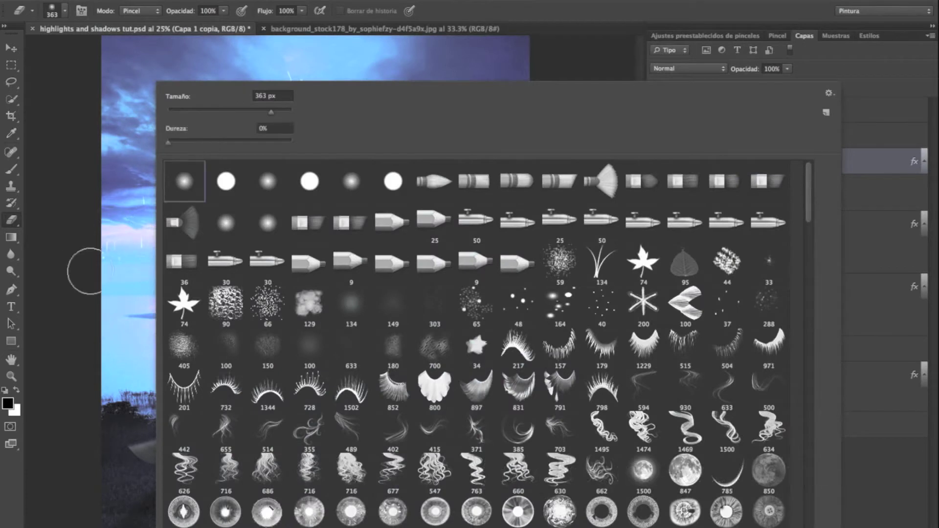
{"action": "left_click", "coordinate": [83, 268]}
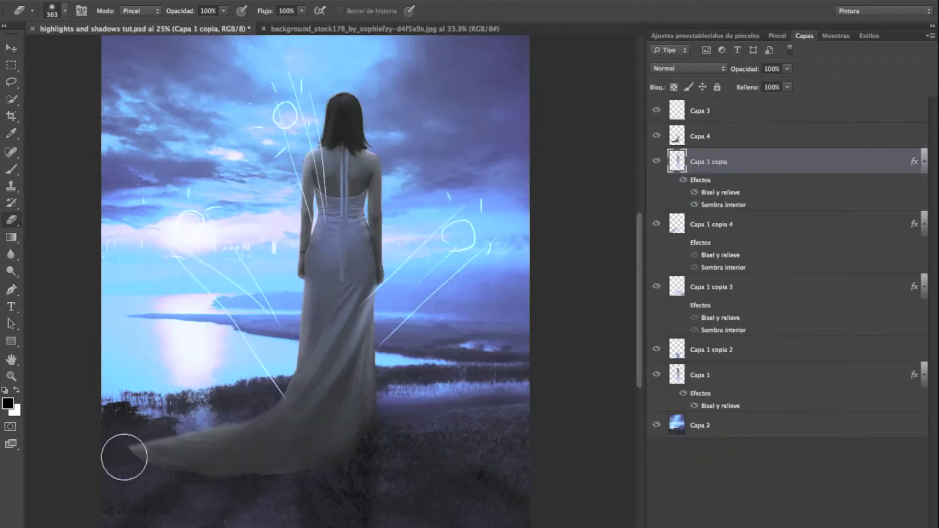
{"action": "left_click", "coordinate": [708, 381]}
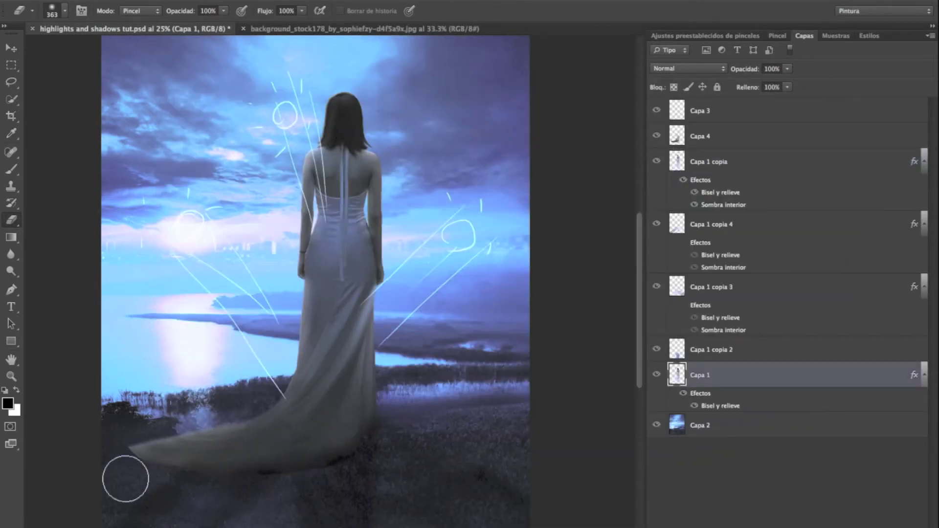
{"action": "left_click", "coordinate": [723, 132]}
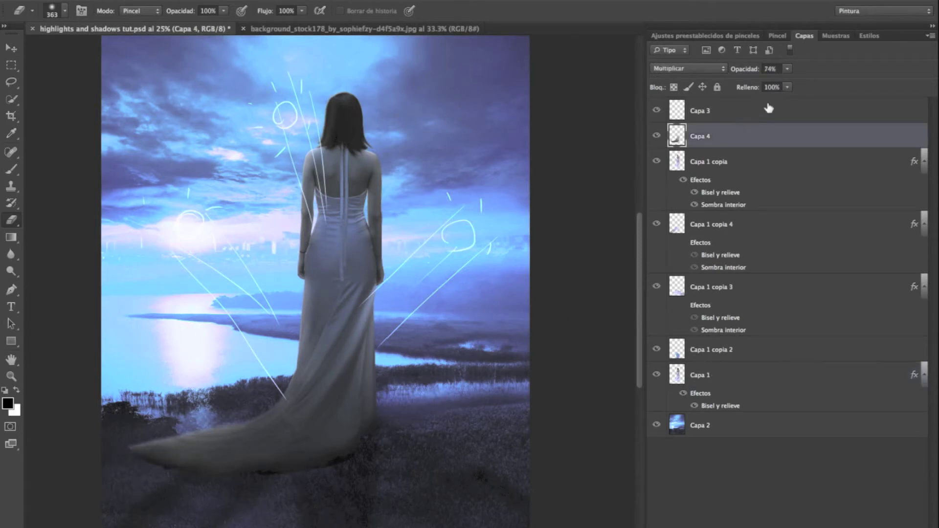
{"action": "left_click_drag", "start_coordinate": [780, 86], "coordinate": [778, 86]}
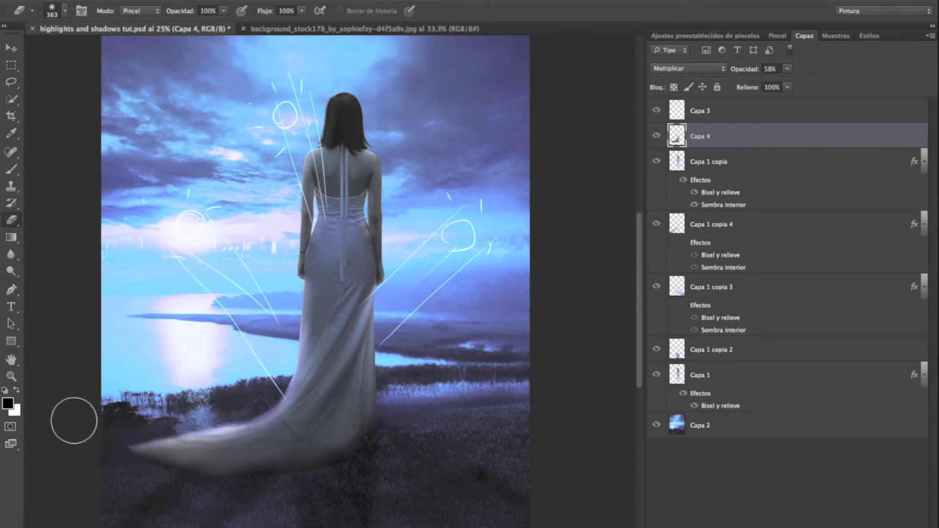
{"action": "left_click", "coordinate": [705, 165]}
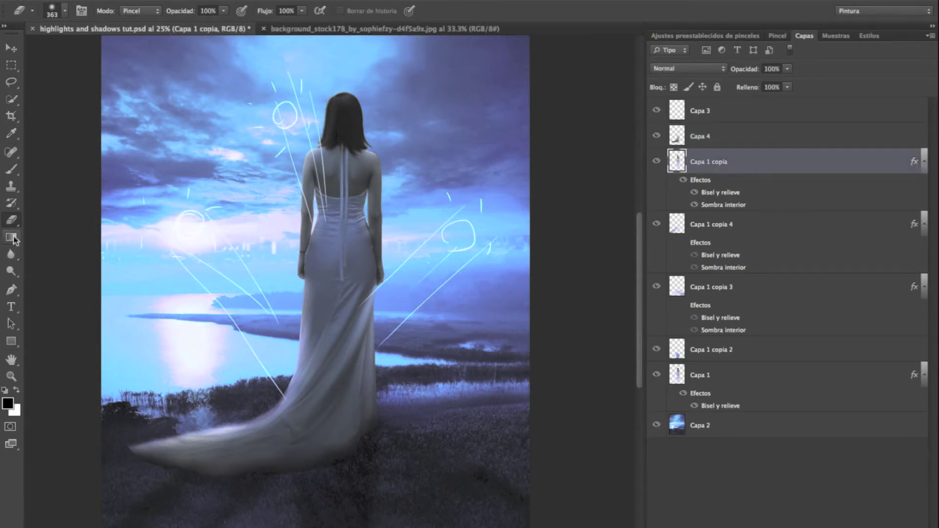
Step: Set up the Smudge tool at 321 px with 68% strength
{"action": "right_click", "coordinate": [11, 253]}
{"action": "left_click", "coordinate": [75, 275]}
{"action": "right_click", "coordinate": [254, 82]}
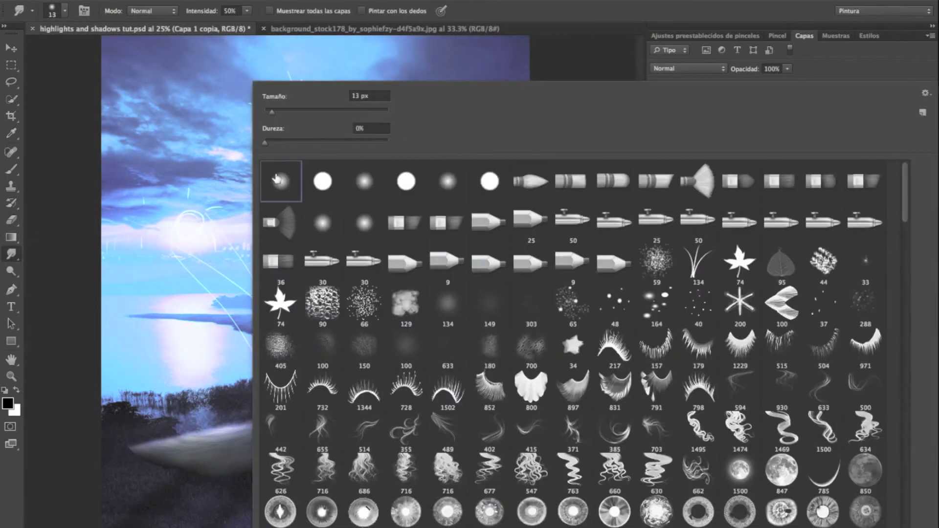
{"action": "left_click", "coordinate": [364, 112]}
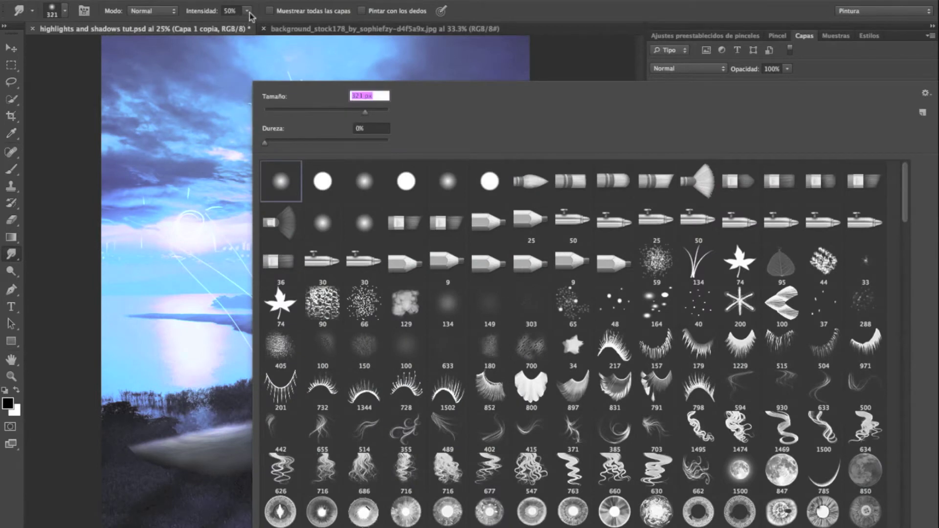
{"action": "left_click", "coordinate": [246, 11]}
{"action": "left_click", "coordinate": [162, 478]}
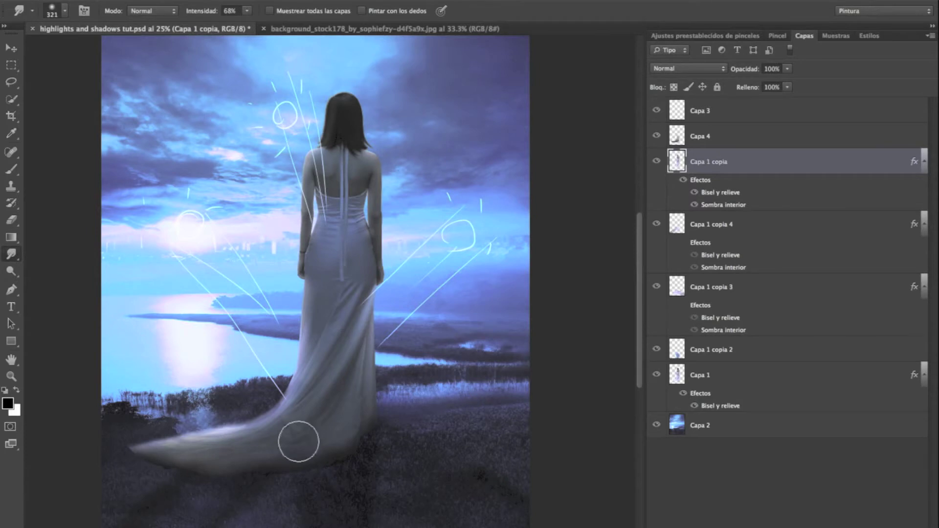
Step: Set the Brush to the soft 134 preset enlarged to 737 px
{"action": "key", "text": "b"}
{"action": "right_click", "coordinate": [299, 202]}
{"action": "left_click", "coordinate": [443, 308]}
{"action": "left_click", "coordinate": [374, 112]}
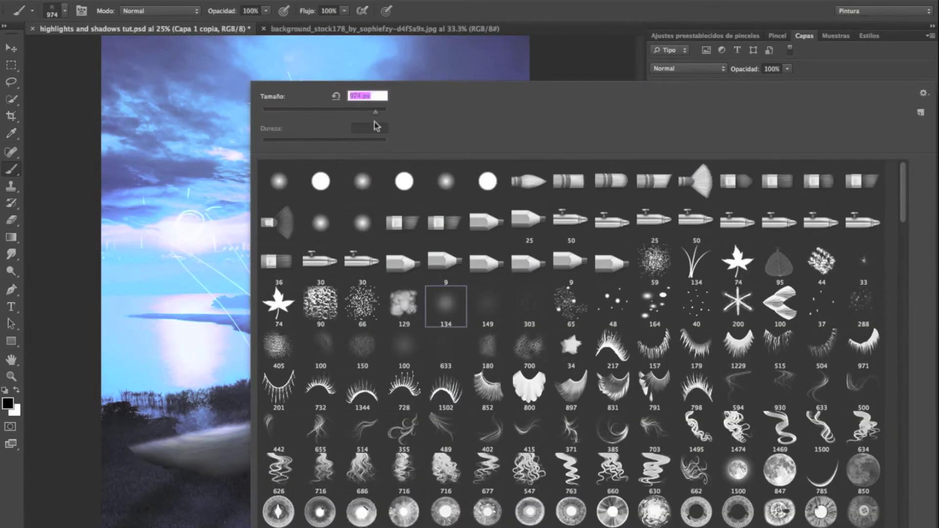
{"action": "key", "text": "Return"}
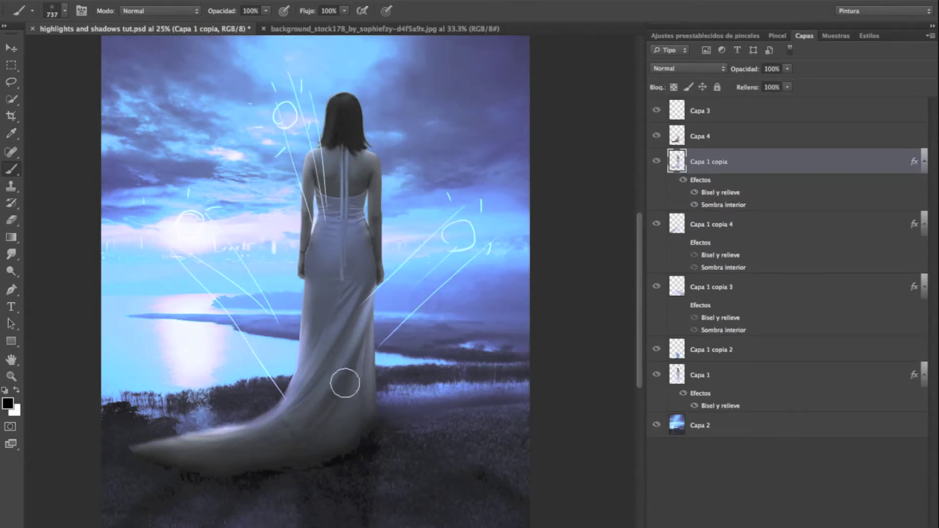
Step: Paint dark shadows on the ground and dress around the train, redoing the last stroke
{"action": "left_click_drag", "start_coordinate": [163, 520], "coordinate": [230, 474]}
{"action": "mouse_move", "coordinate": [337, 509]}
{"action": "left_mouse_down"}
{"action": "mouse_move", "coordinate": [360, 419]}
{"action": "mouse_move", "coordinate": [470, 489]}
{"action": "left_mouse_up"}
{"action": "mouse_move", "coordinate": [345, 265]}
{"action": "left_mouse_down"}
{"action": "mouse_move", "coordinate": [243, 448]}
{"action": "mouse_move", "coordinate": [210, 449]}
{"action": "left_mouse_up"}
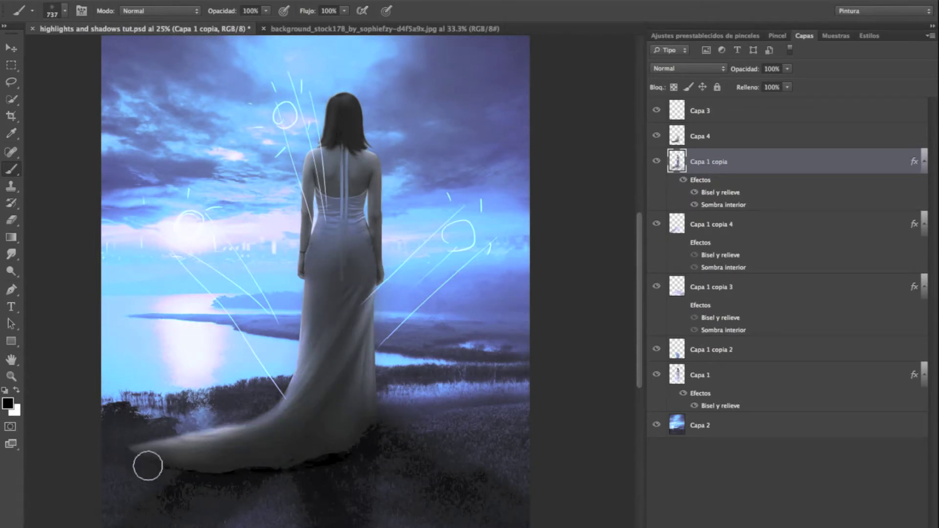
{"action": "left_click_drag", "start_coordinate": [142, 478], "coordinate": [136, 518]}
{"action": "key", "text": "ctrl+z"}
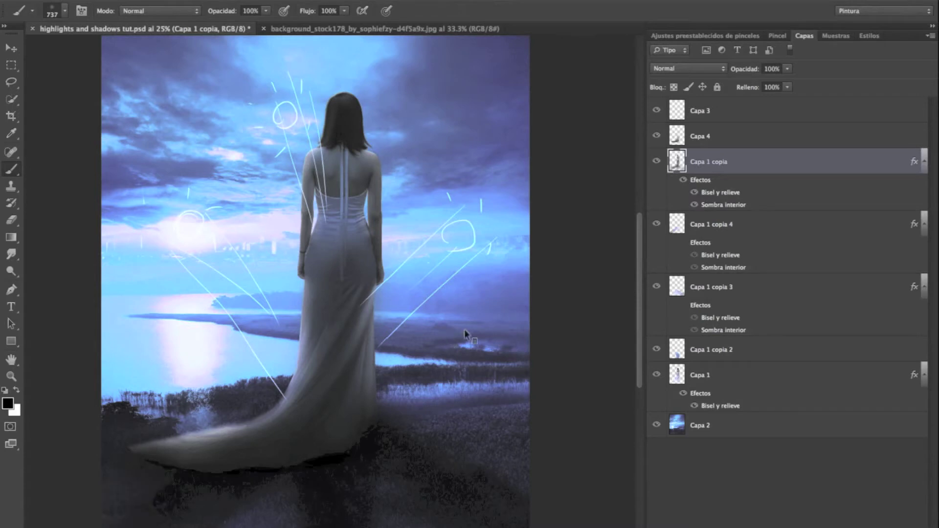
{"action": "left_click_drag", "start_coordinate": [155, 471], "coordinate": [129, 511]}
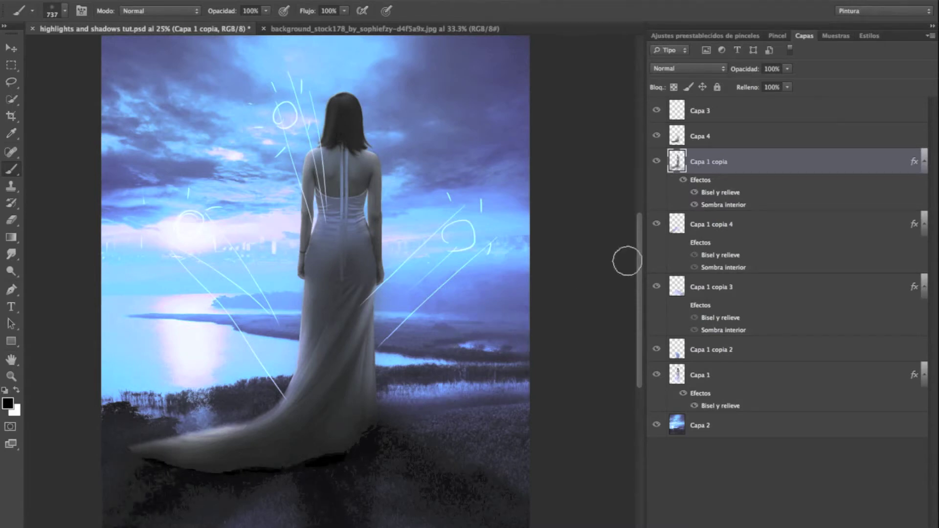
Step: Lower Capa 1 copia's opacity to 87%
{"action": "scroll", "coordinate": [643, 264], "scroll_direction": "down", "scroll_amount": 3}
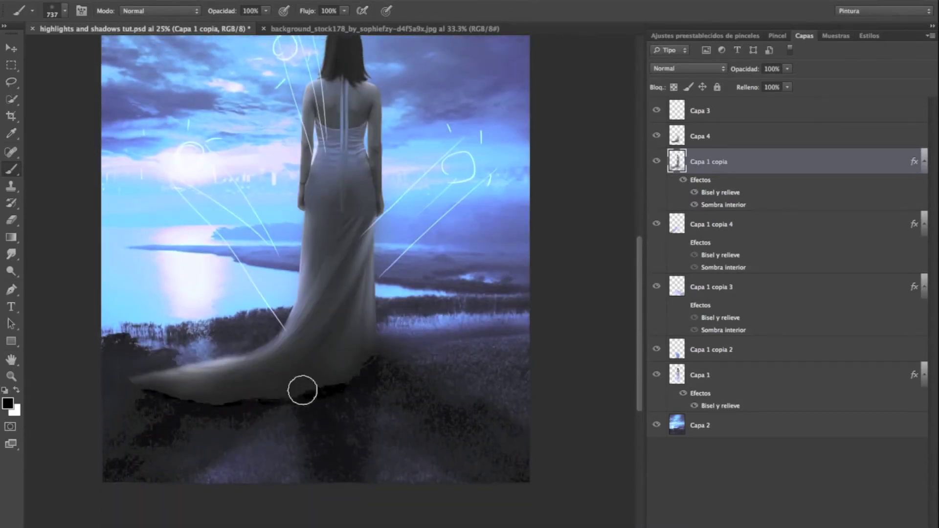
{"action": "left_click", "coordinate": [787, 69]}
{"action": "left_click_drag", "start_coordinate": [788, 81], "coordinate": [782, 83]}
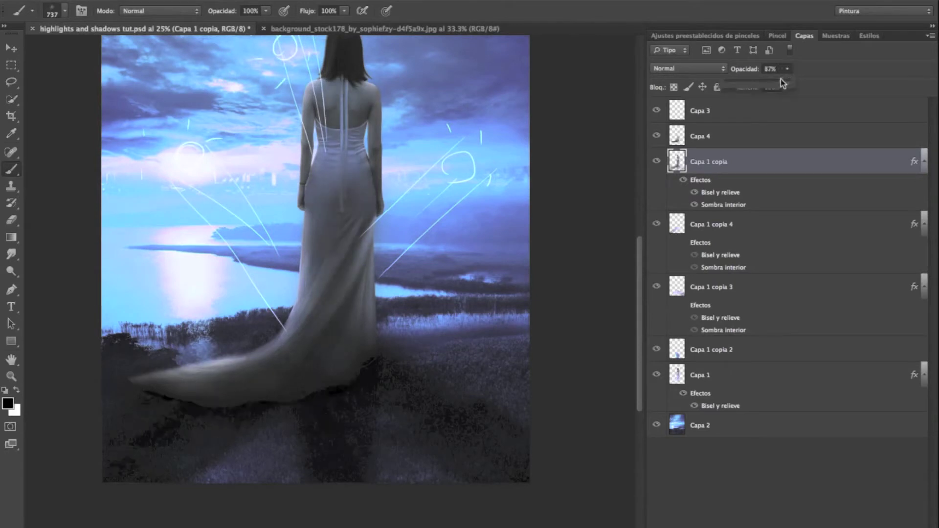
{"action": "key", "text": "m"}
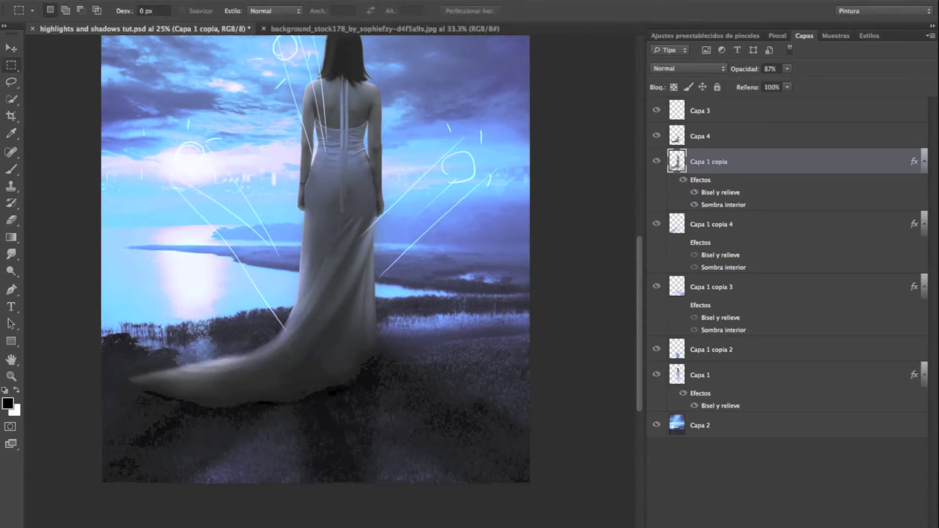
Step: Zoom out and hide Capa 3 with its light rays and circle sketches
{"action": "scroll", "coordinate": [124, 479], "scroll_direction": "down", "scroll_amount": 3}
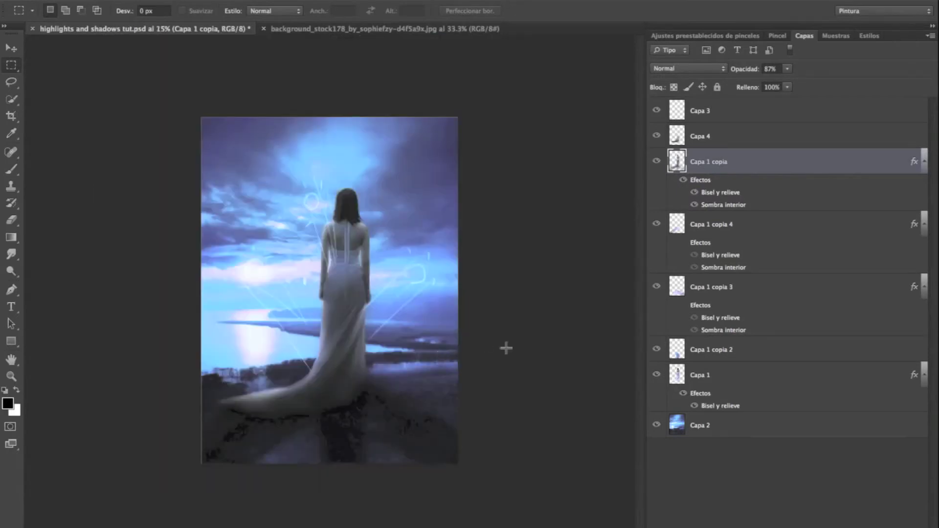
{"action": "left_click", "coordinate": [659, 113]}
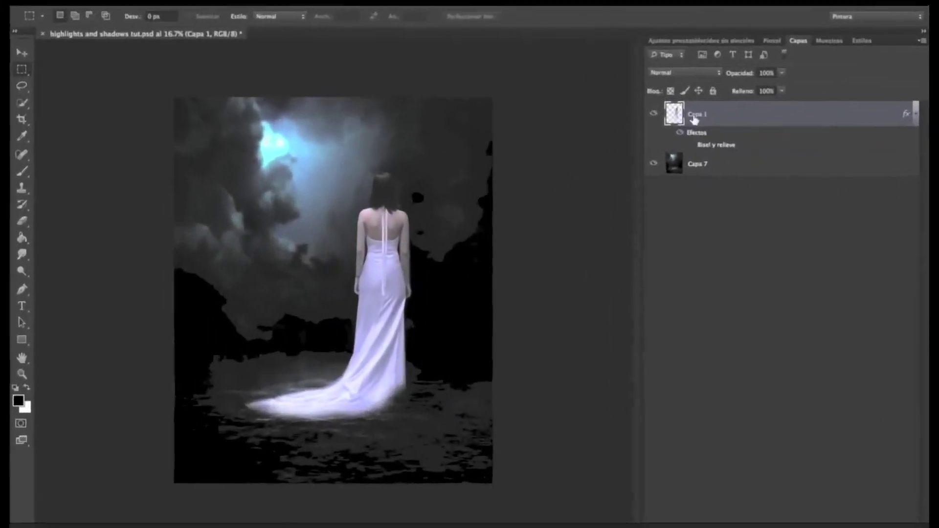
Step: Duplicate Capa 1 as Capa 1 copia
{"action": "right_click", "coordinate": [694, 119]}
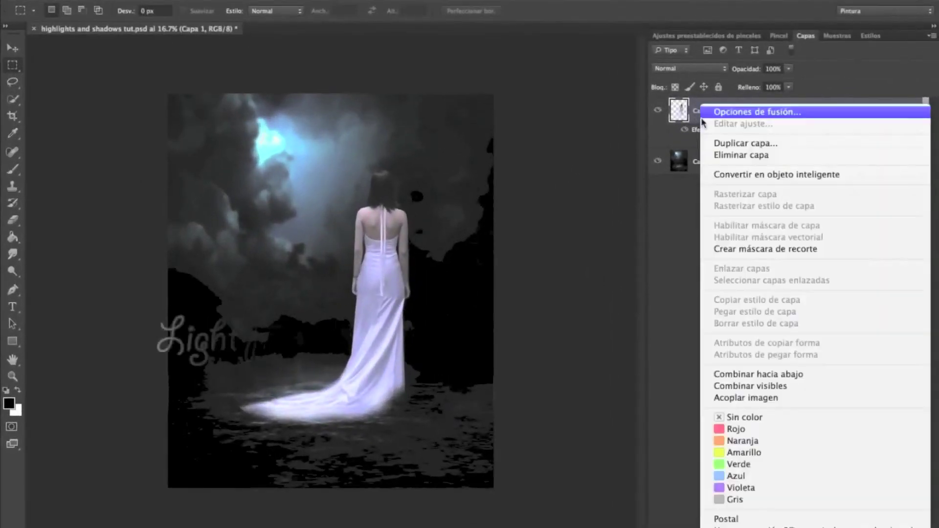
{"action": "left_click", "coordinate": [712, 143]}
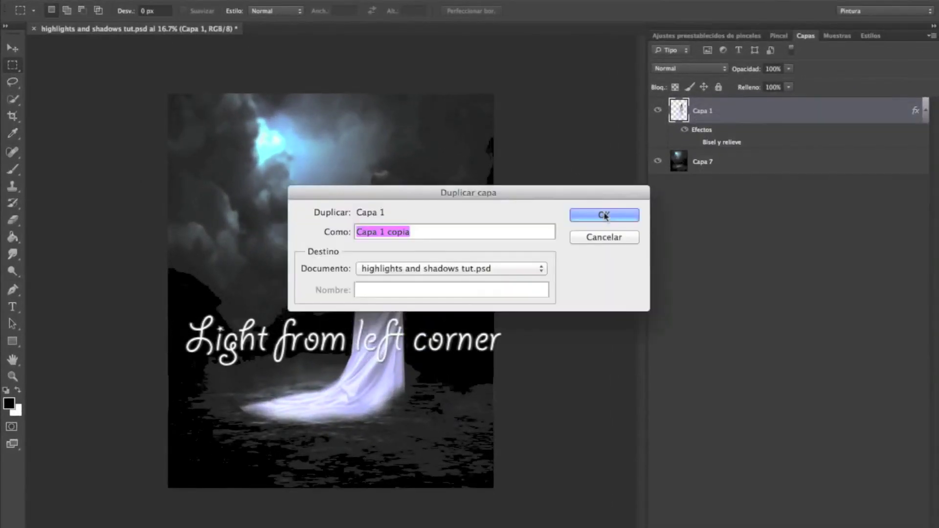
{"action": "left_click", "coordinate": [601, 216]}
Step: Load the woman's pixels as a selection and add a new empty layer above
{"action": "right_click", "coordinate": [441, 239]}
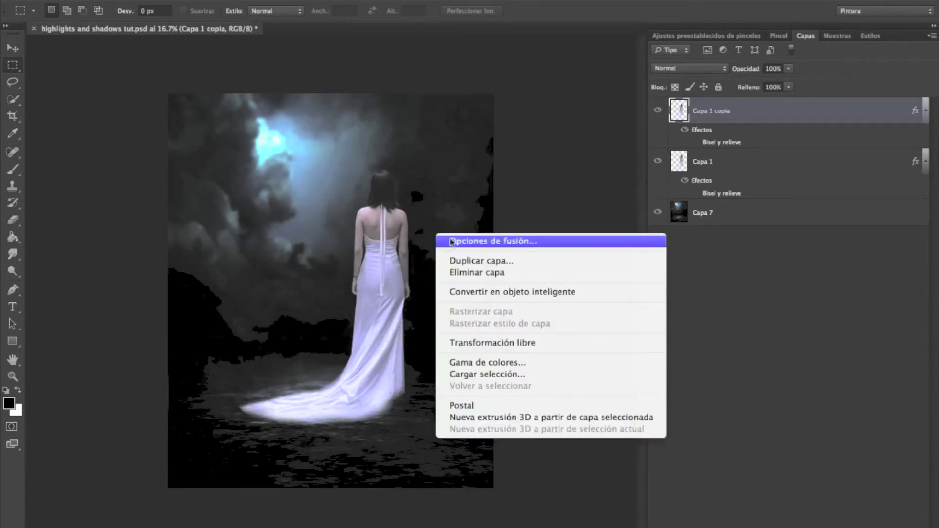
{"action": "left_click", "coordinate": [448, 240]}
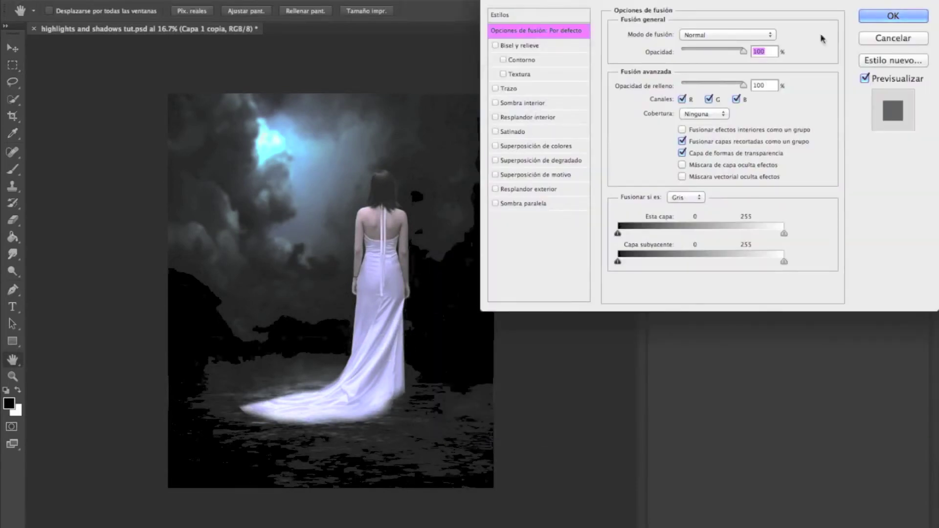
{"action": "left_click", "coordinate": [891, 39]}
{"action": "left_click", "coordinate": [467, 419]}
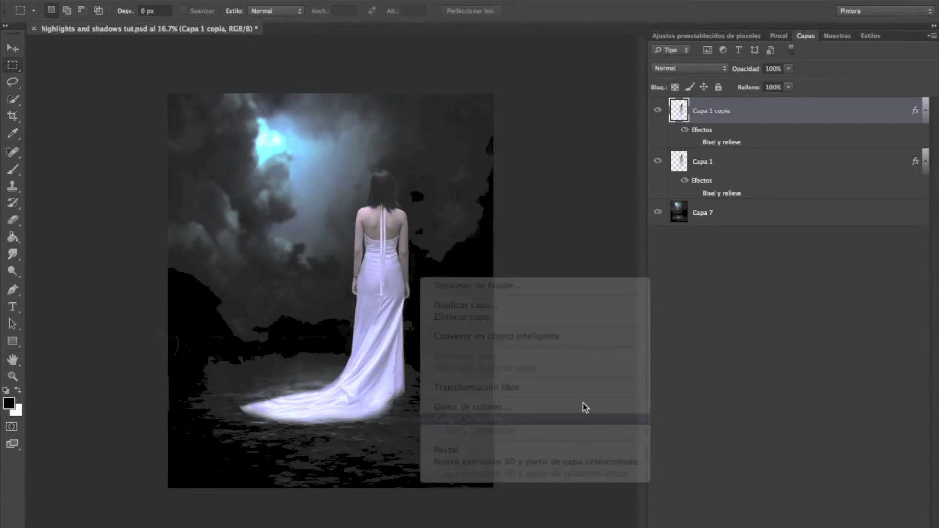
{"action": "key", "text": "Return"}
{"action": "key", "text": "ctrl+shift+alt+n"}
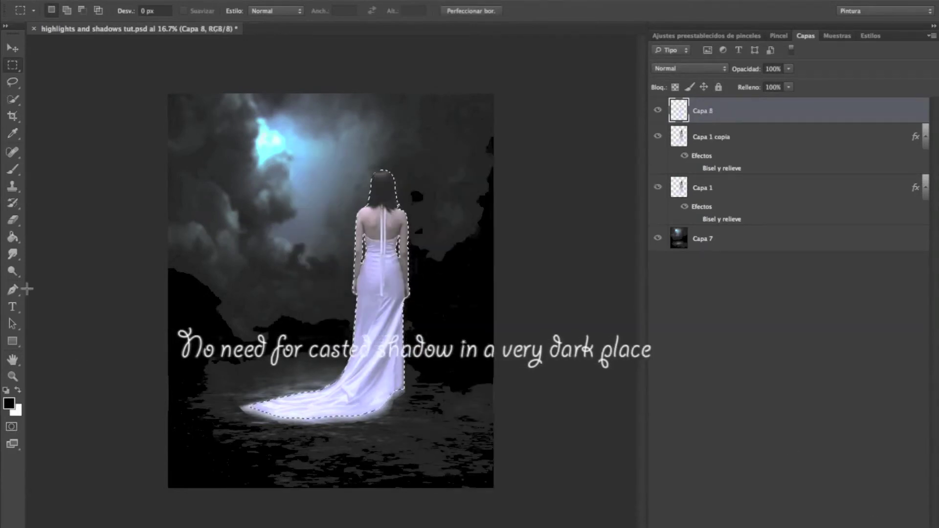
Step: Paint the dress and its bright trail darker grey with a large soft 134 brush on Capa 8
{"action": "key", "text": "b"}
{"action": "right_click", "coordinate": [433, 318]}
{"action": "left_click", "coordinate": [433, 317]}
{"action": "left_click_drag", "start_coordinate": [359, 113], "coordinate": [381, 117]}
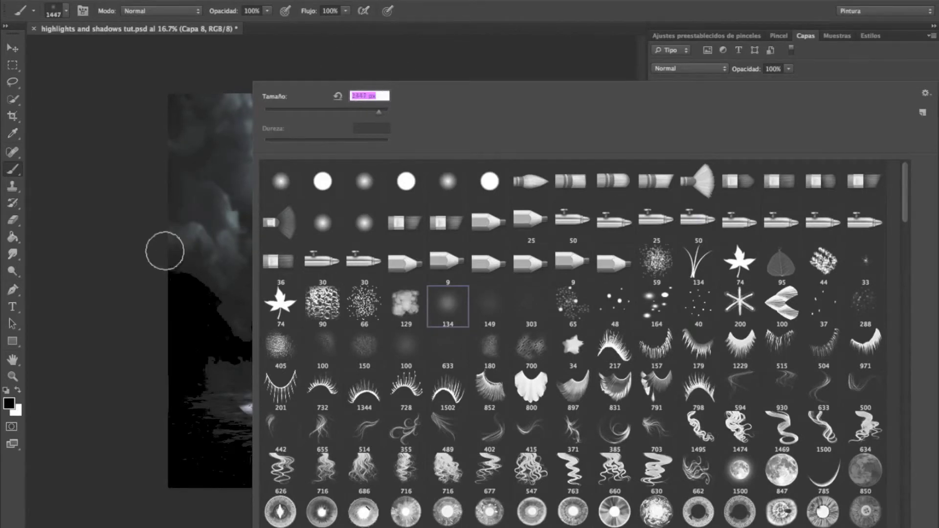
{"action": "left_click", "coordinate": [449, 25]}
{"action": "mouse_move", "coordinate": [394, 376]}
{"action": "left_mouse_down"}
{"action": "mouse_move", "coordinate": [415, 134]}
{"action": "mouse_move", "coordinate": [426, 300]}
{"action": "mouse_move", "coordinate": [421, 140]}
{"action": "left_mouse_up"}
{"action": "mouse_move", "coordinate": [425, 385]}
{"action": "left_mouse_down"}
{"action": "mouse_move", "coordinate": [348, 442]}
{"action": "mouse_move", "coordinate": [264, 446]}
{"action": "mouse_move", "coordinate": [338, 442]}
{"action": "mouse_move", "coordinate": [377, 408]}
{"action": "left_mouse_up"}
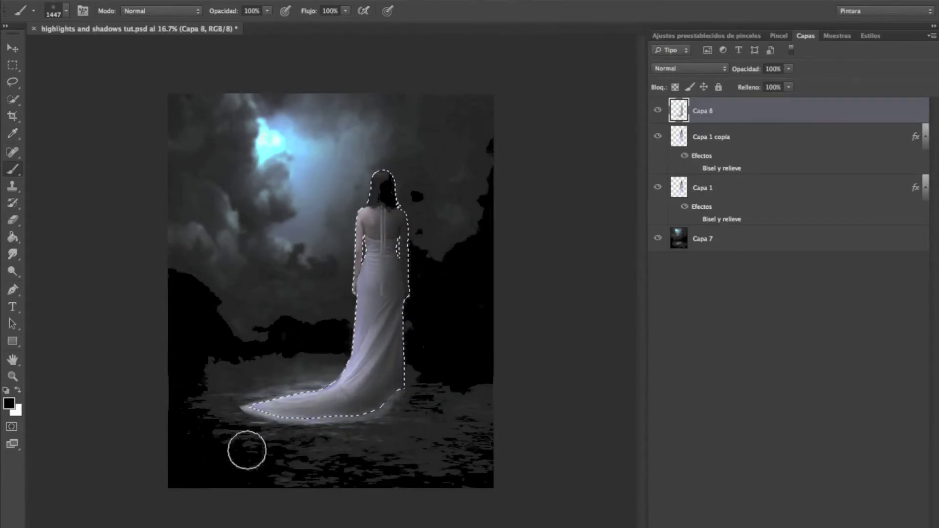
Step: Clear the dress selection, dismiss the warning, and shrink the brush to 437 px
{"action": "key", "text": "l"}
{"action": "key", "text": "ctrl+d"}
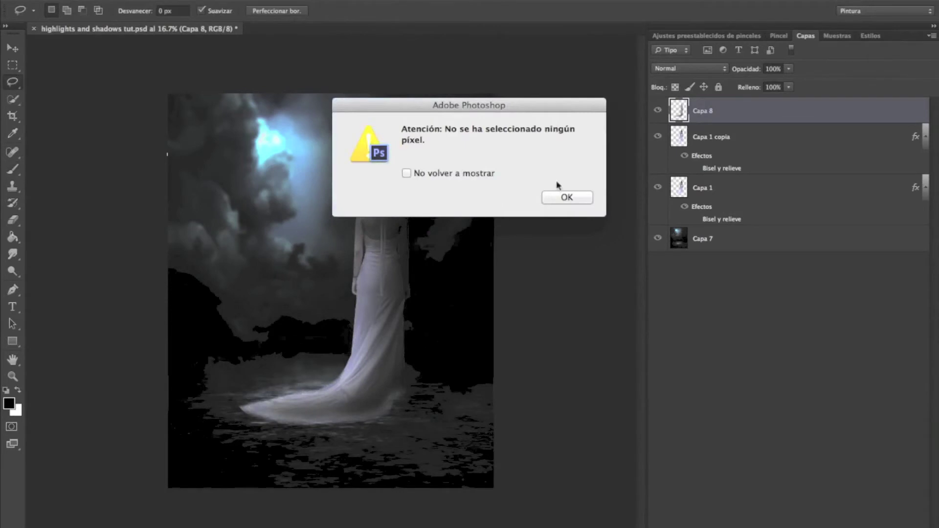
{"action": "left_click", "coordinate": [474, 177]}
{"action": "left_click", "coordinate": [566, 197]}
{"action": "key", "text": "b"}
{"action": "right_click", "coordinate": [323, 115]}
{"action": "left_click_drag", "start_coordinate": [375, 116], "coordinate": [352, 110]}
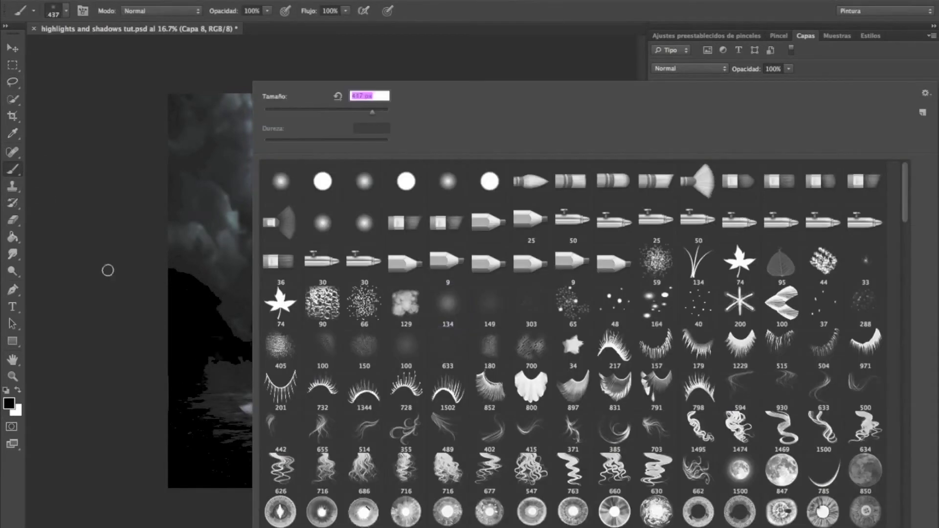
{"action": "key", "text": "Return"}
Step: Add new layer Capa 9 and paint a dark shadow under the dress train
{"action": "key", "text": "ctrl+shift+alt+n"}
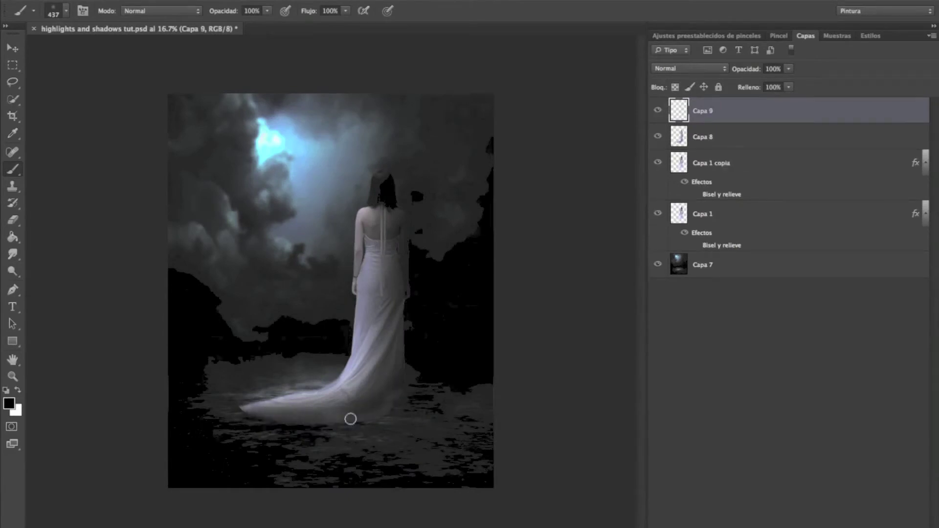
{"action": "left_click_drag", "start_coordinate": [380, 413], "coordinate": [246, 430]}
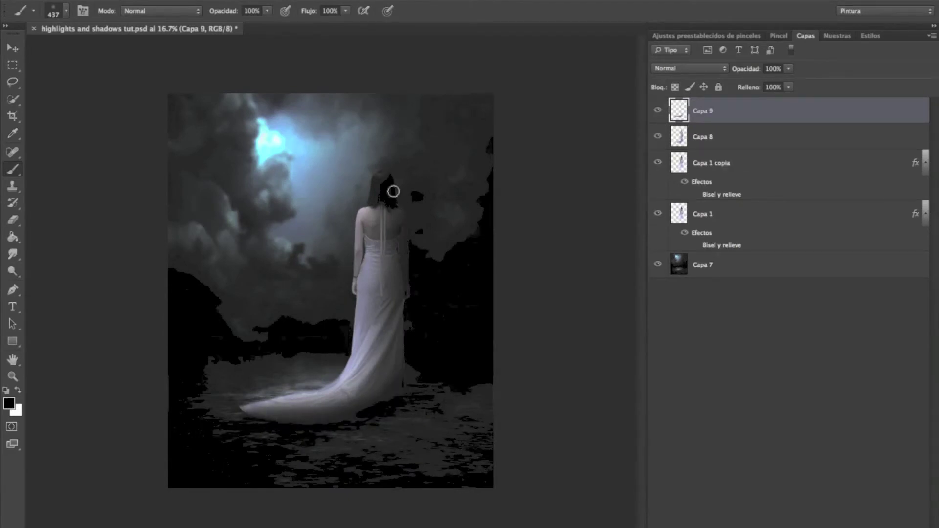
{"action": "left_click", "coordinate": [19, 86]}
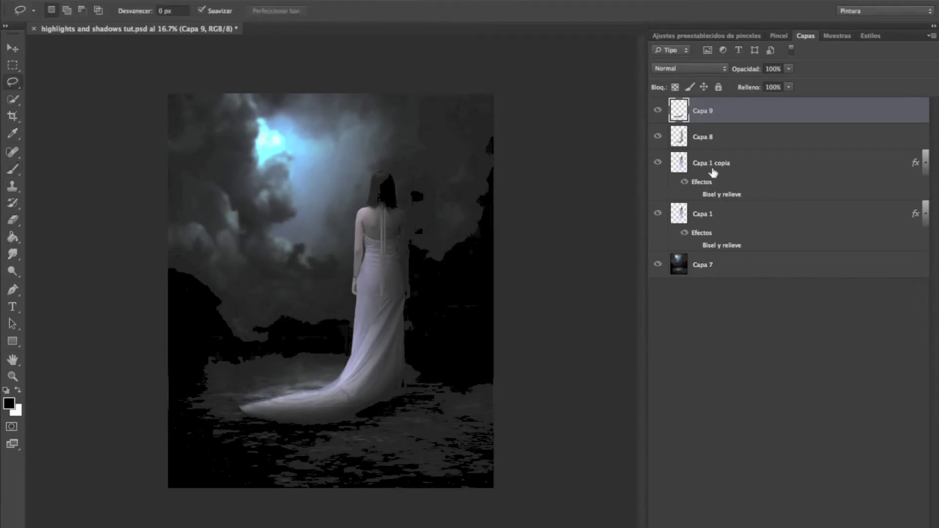
{"action": "left_click", "coordinate": [707, 172]}
Step: Make Capa 1 visible and give Capa 1 copia's Bevel and Emboss a black shadow colour
{"action": "left_click", "coordinate": [658, 214]}
{"action": "right_click", "coordinate": [386, 272]}
{"action": "left_click", "coordinate": [433, 254]}
{"action": "left_click", "coordinate": [519, 45]}
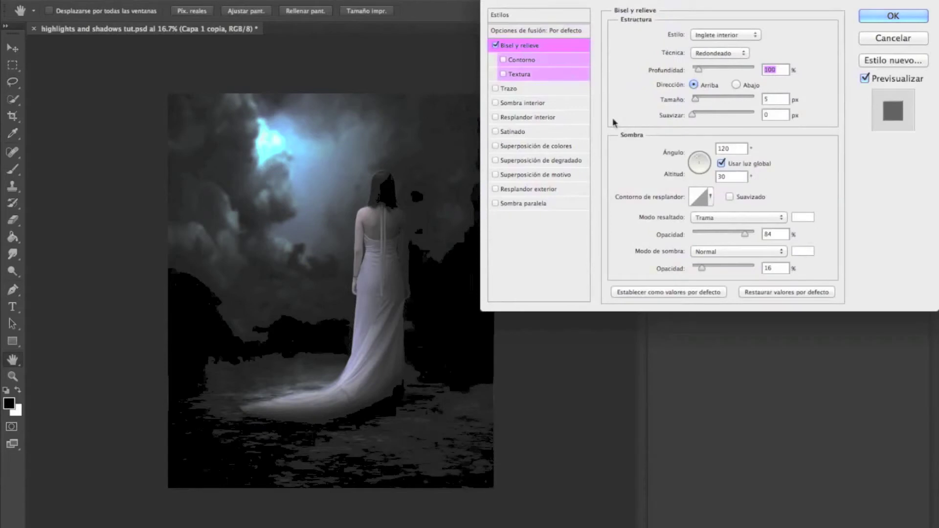
{"action": "left_click", "coordinate": [802, 251]}
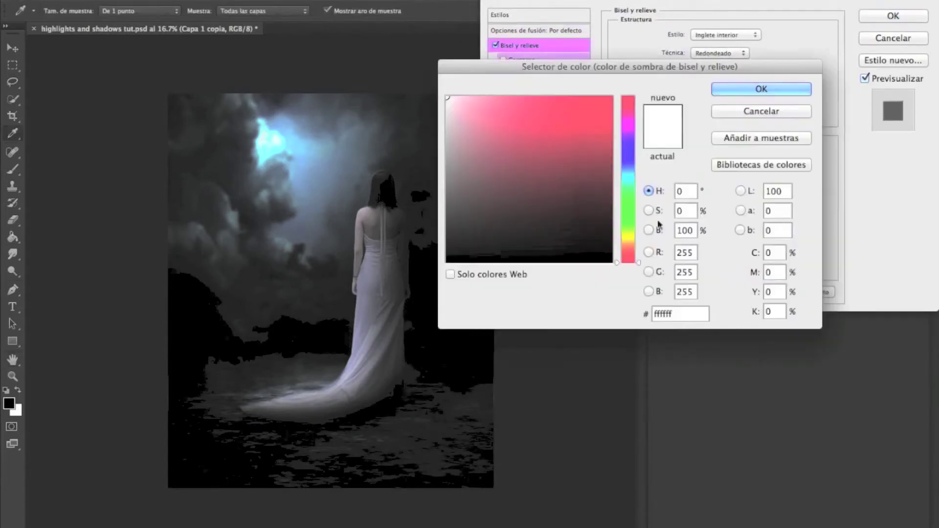
{"action": "left_click", "coordinate": [761, 89]}
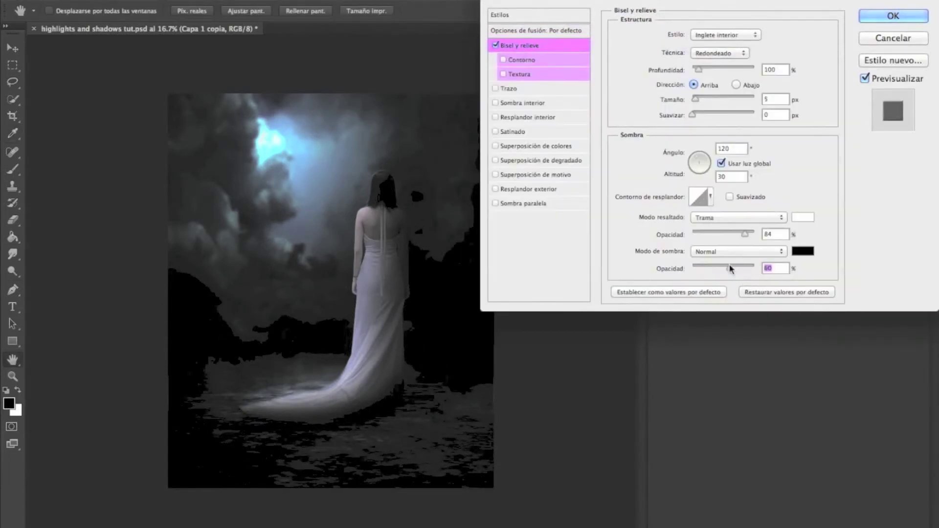
{"action": "left_click", "coordinate": [875, 17]}
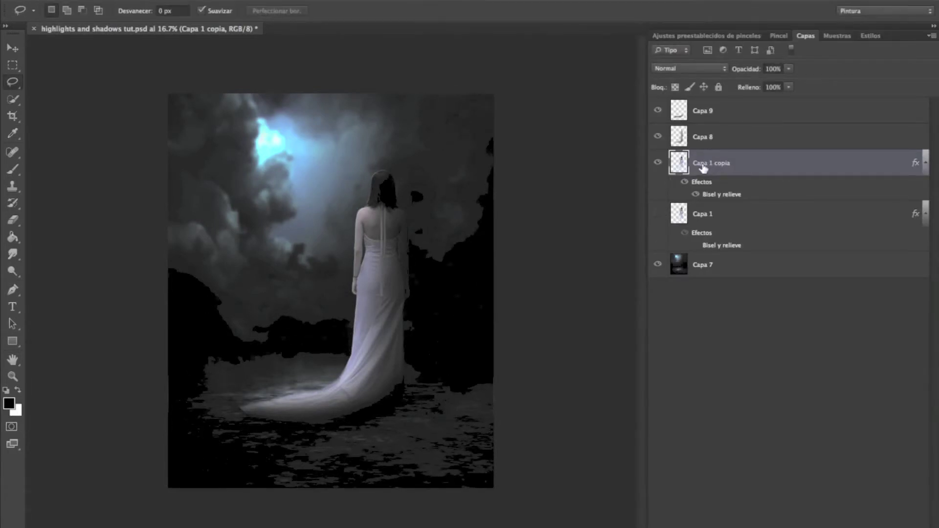
Step: Hide Capa 1 and duplicate Capa 1 copia as Capa 1 copia 2
{"action": "left_click", "coordinate": [658, 214]}
{"action": "right_click", "coordinate": [711, 167]}
{"action": "left_click", "coordinate": [689, 144]}
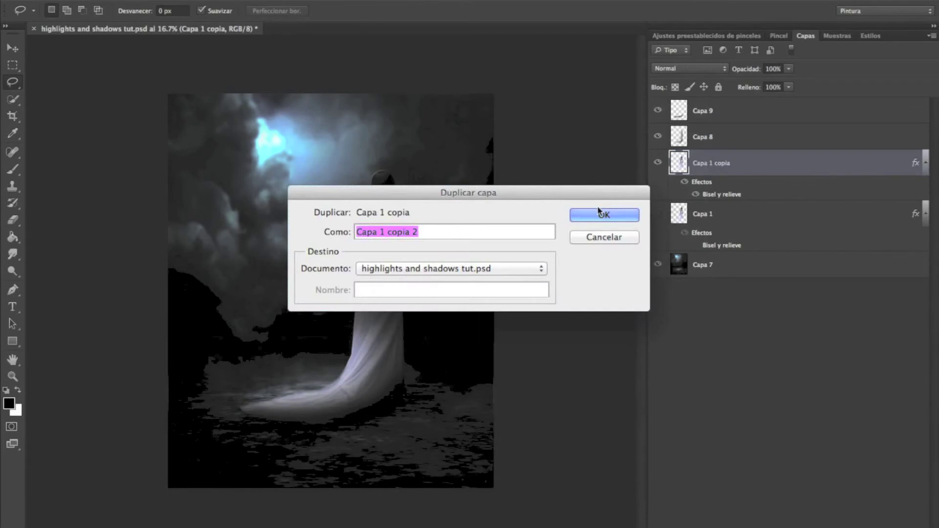
{"action": "left_click", "coordinate": [604, 214]}
Step: Give Capa 1 copia 2 an Inner Shadow with Distance, Choke and Size at maximum
{"action": "right_click", "coordinate": [460, 240]}
{"action": "left_click", "coordinate": [484, 236]}
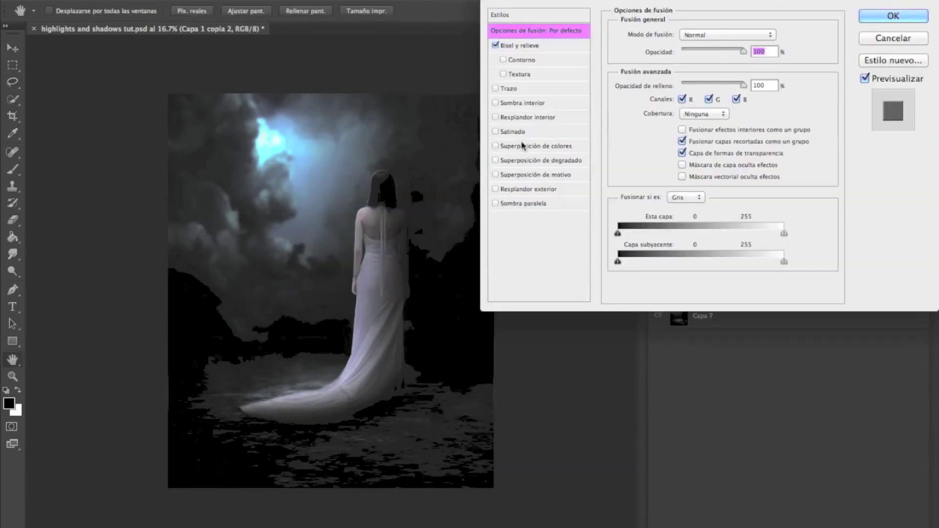
{"action": "left_click", "coordinate": [522, 103]}
{"action": "left_click_drag", "start_coordinate": [710, 125], "coordinate": [736, 125]}
{"action": "left_click_drag", "start_coordinate": [667, 109], "coordinate": [736, 108]}
{"action": "left_click_drag", "start_coordinate": [670, 93], "coordinate": [736, 93]}
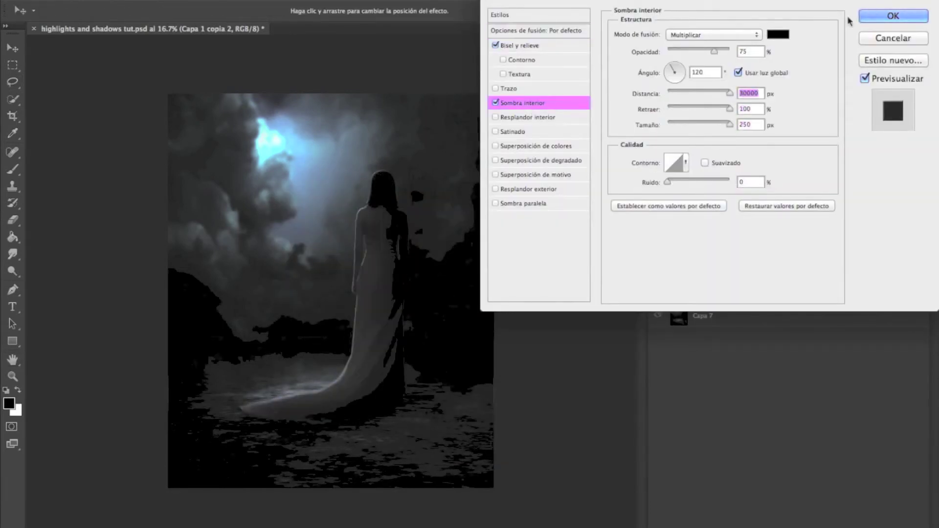
{"action": "left_click", "coordinate": [886, 19]}
{"action": "left_click", "coordinate": [13, 219]}
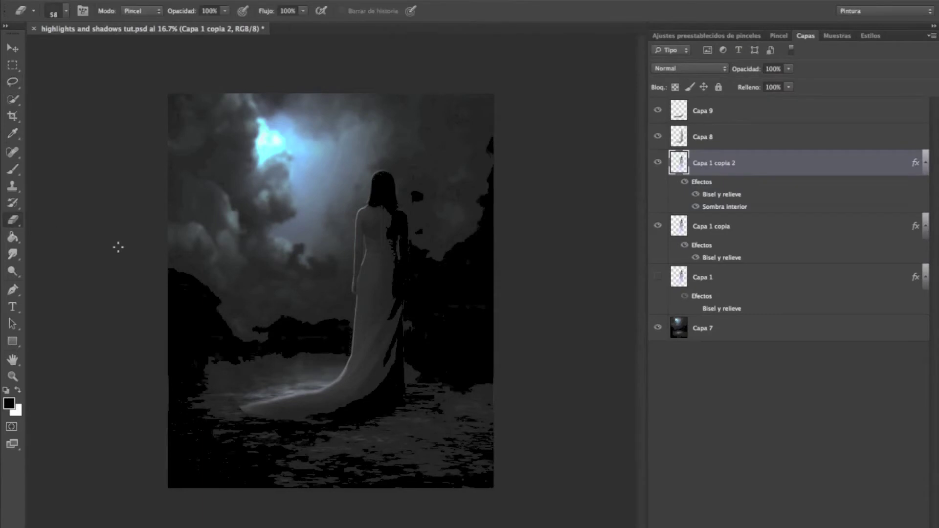
Step: Enlarge the eraser to 447 px and try erasing the back shadow, then undo it
{"action": "right_click", "coordinate": [394, 240]}
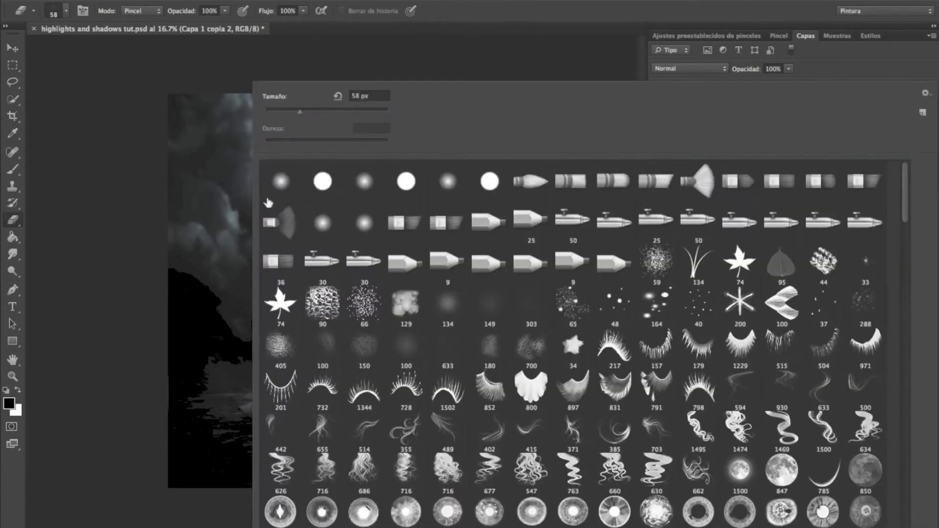
{"action": "left_click", "coordinate": [366, 112]}
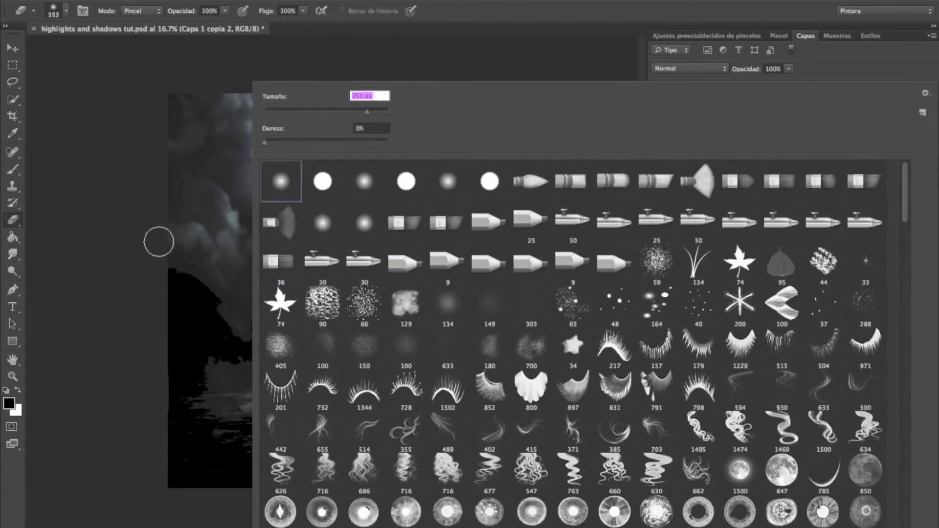
{"action": "left_click", "coordinate": [373, 111]}
{"action": "left_click", "coordinate": [182, 204]}
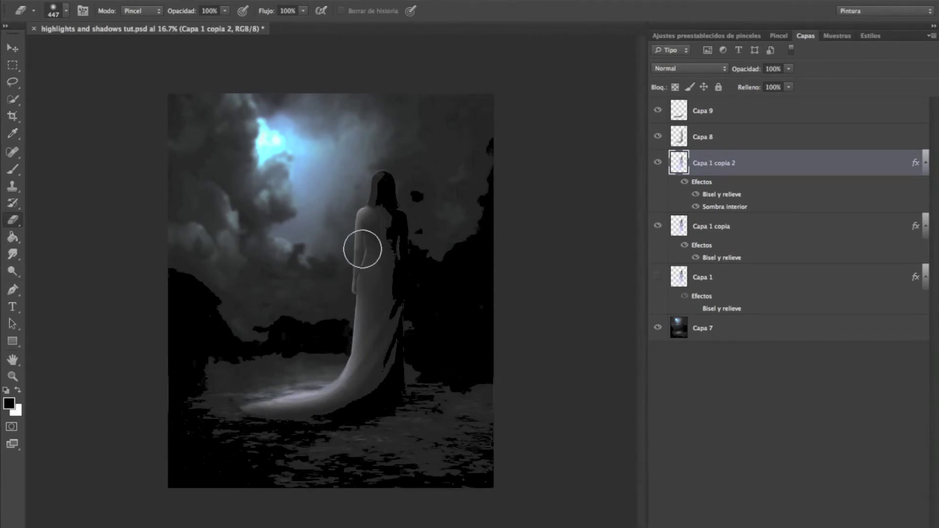
{"action": "left_click_drag", "start_coordinate": [364, 248], "coordinate": [354, 274]}
{"action": "key", "text": "ctrl+z"}
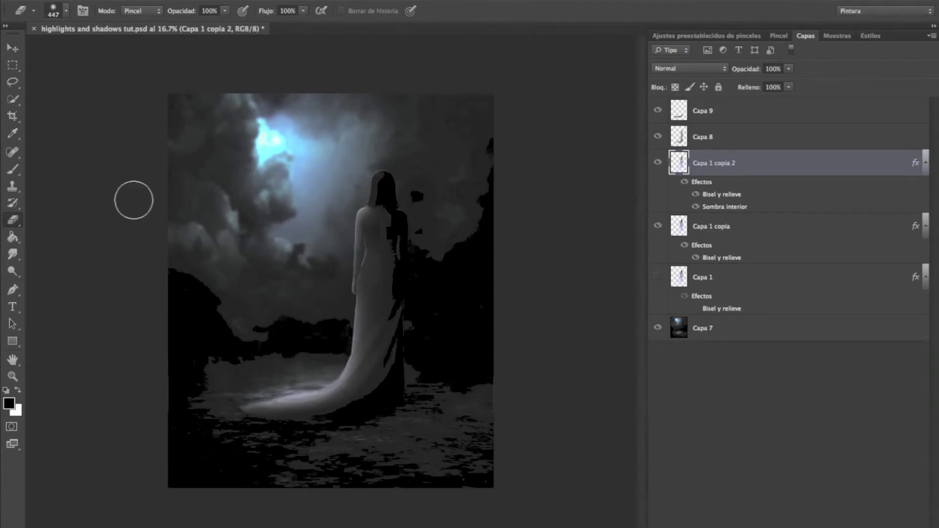
Step: Set the eraser to the soft 149 brush at 77 px and zoom in on the woman
{"action": "right_click", "coordinate": [260, 208]}
{"action": "left_click", "coordinate": [488, 305]}
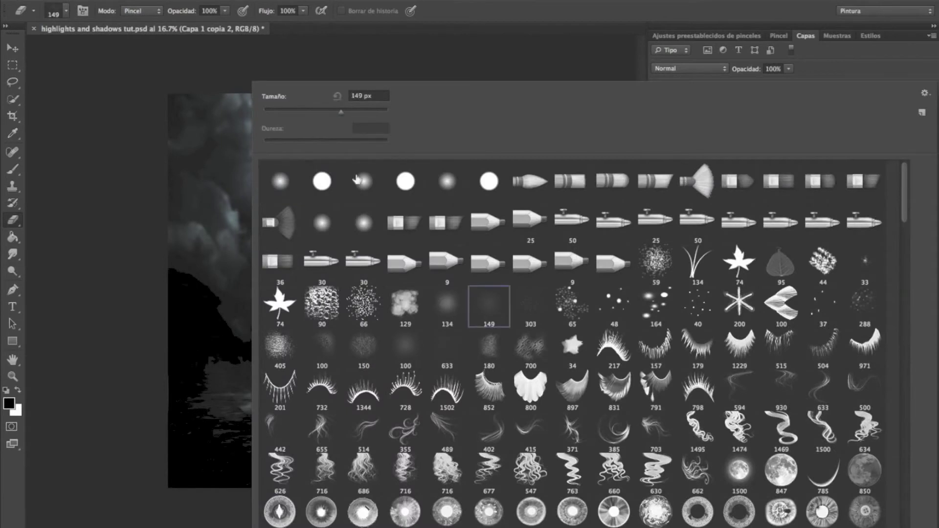
{"action": "left_click_drag", "start_coordinate": [305, 116], "coordinate": [310, 112]}
{"action": "left_click", "coordinate": [137, 231]}
{"action": "key", "text": "z"}
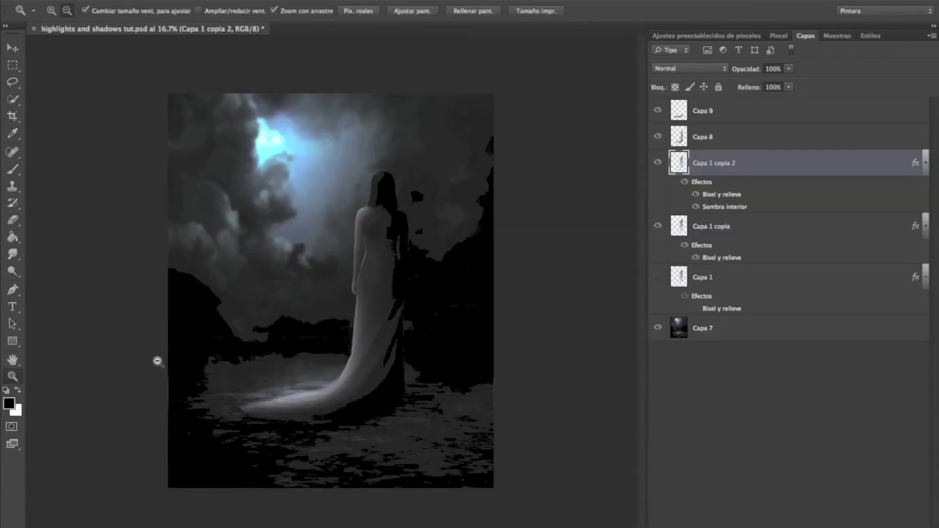
{"action": "left_click", "coordinate": [51, 10]}
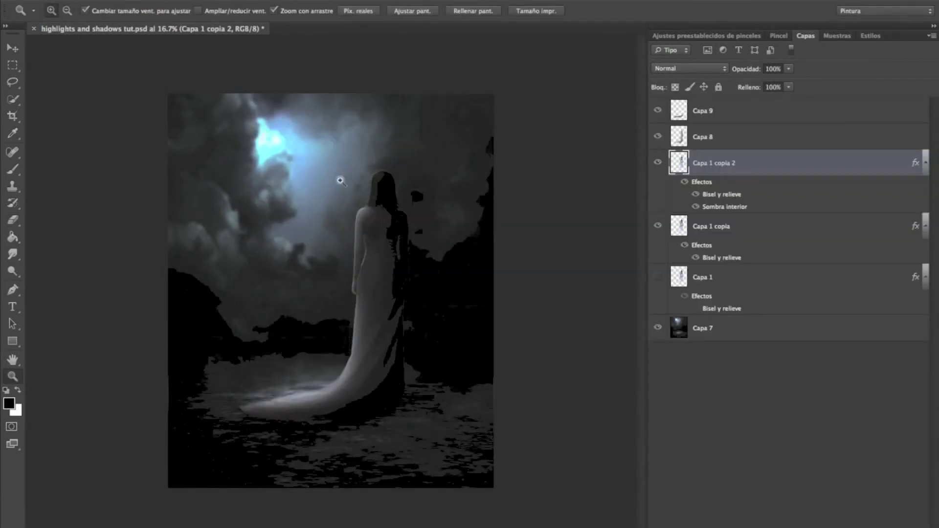
{"action": "left_click", "coordinate": [366, 266]}
{"action": "left_click", "coordinate": [373, 251]}
{"action": "left_click", "coordinate": [15, 223]}
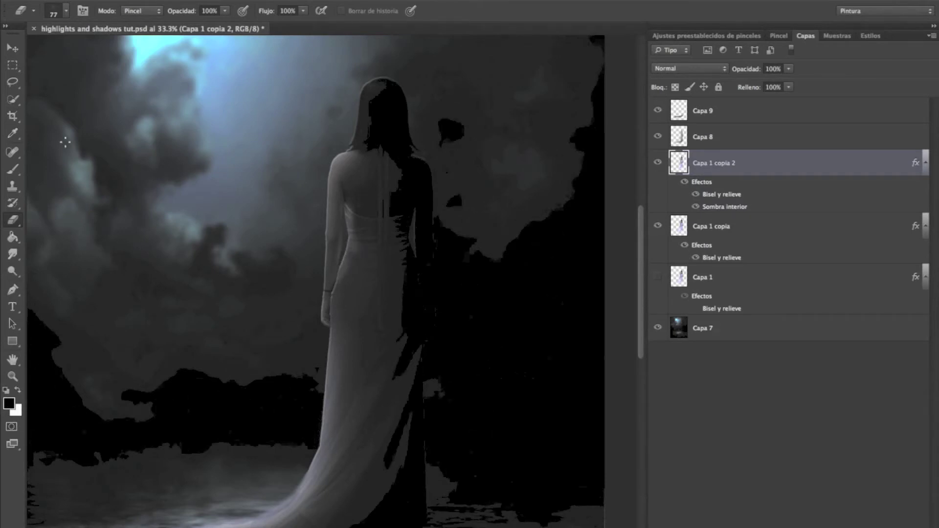
Step: Zoom out to the whole image and add new layer Capa 10 above Capa 7
{"action": "left_click", "coordinate": [10, 84]}
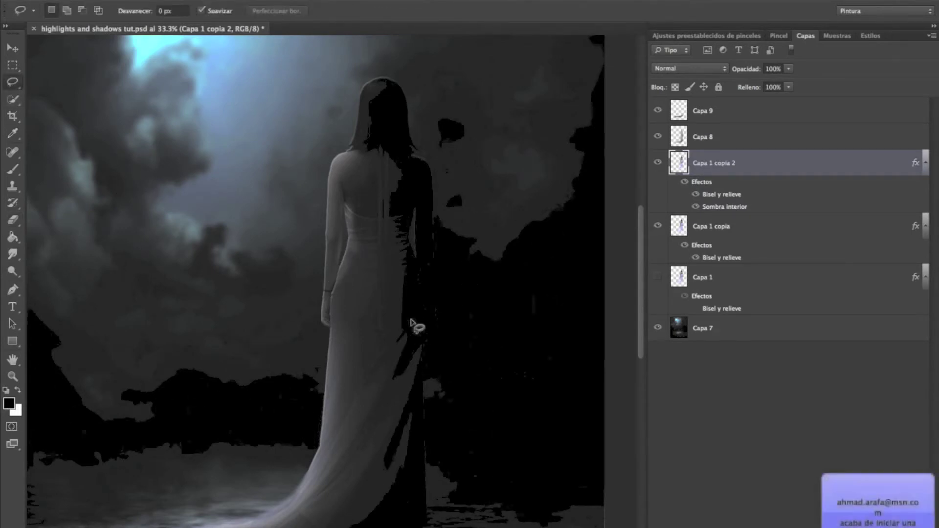
{"action": "key", "text": "z"}
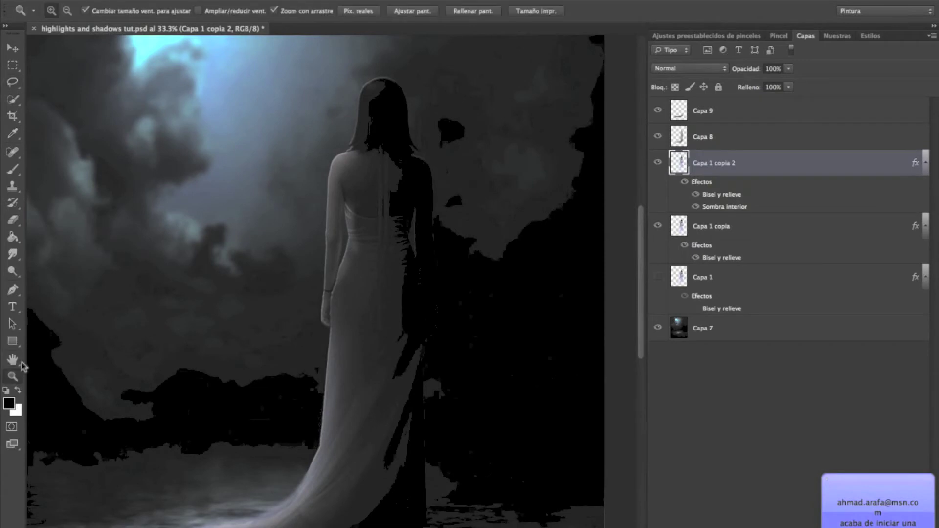
{"action": "left_click", "coordinate": [68, 12]}
{"action": "left_click", "coordinate": [122, 111]}
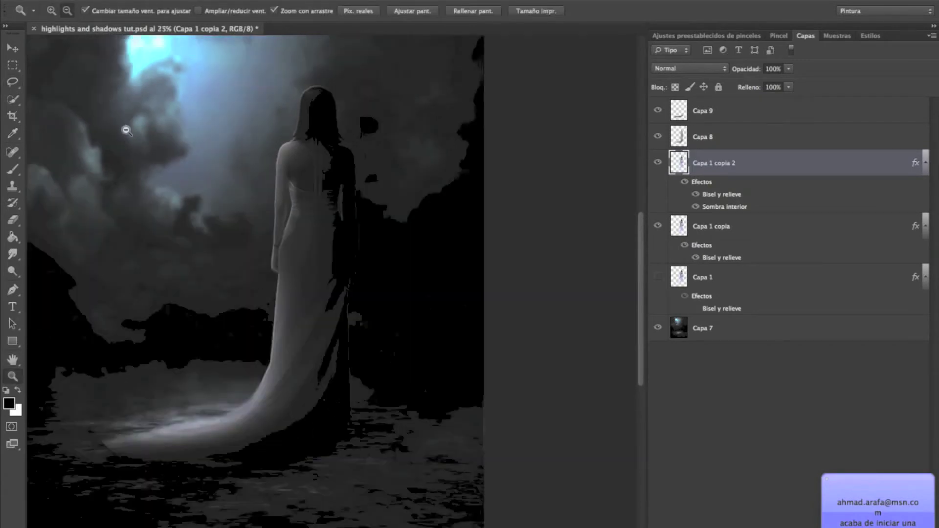
{"action": "left_click", "coordinate": [127, 130]}
{"action": "left_click", "coordinate": [685, 329]}
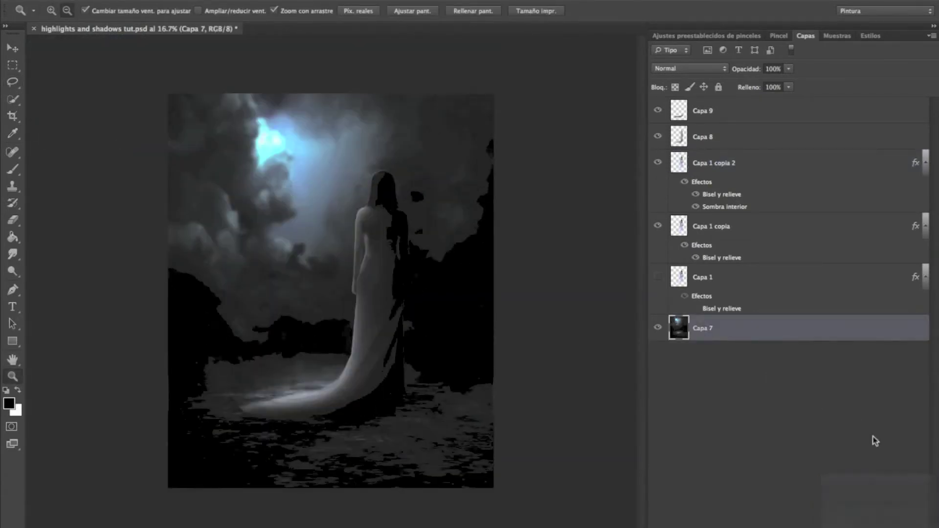
{"action": "key", "text": "ctrl+shift+alt+n"}
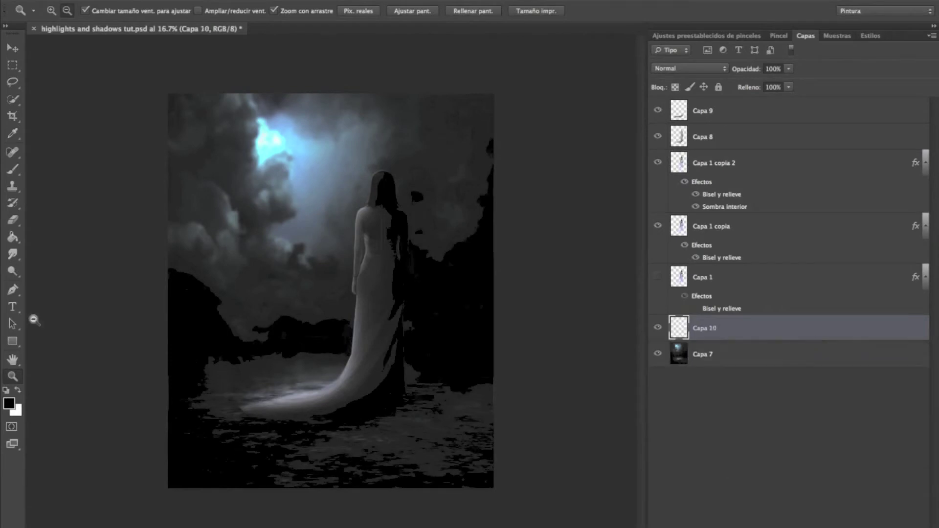
{"action": "left_click", "coordinate": [15, 227]}
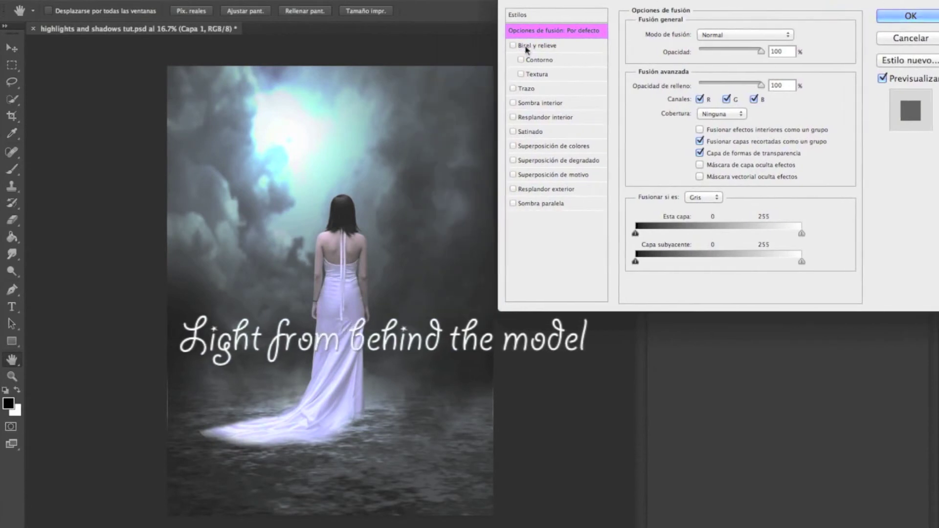
Step: Add Bevel and Emboss to Capa 1 with a white Normal-mode shadow at 16% opacity
{"action": "left_click", "coordinate": [524, 45]}
{"action": "left_click_drag", "start_coordinate": [750, 267], "coordinate": [710, 267]}
{"action": "left_click", "coordinate": [792, 251]}
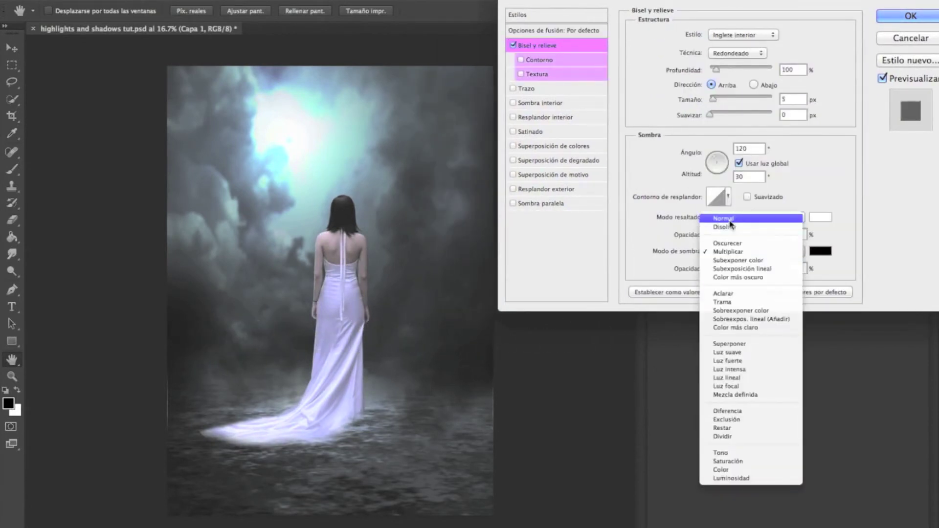
{"action": "left_click", "coordinate": [792, 217]}
{"action": "left_click", "coordinate": [817, 251]}
{"action": "type", "text": "ffffff"}
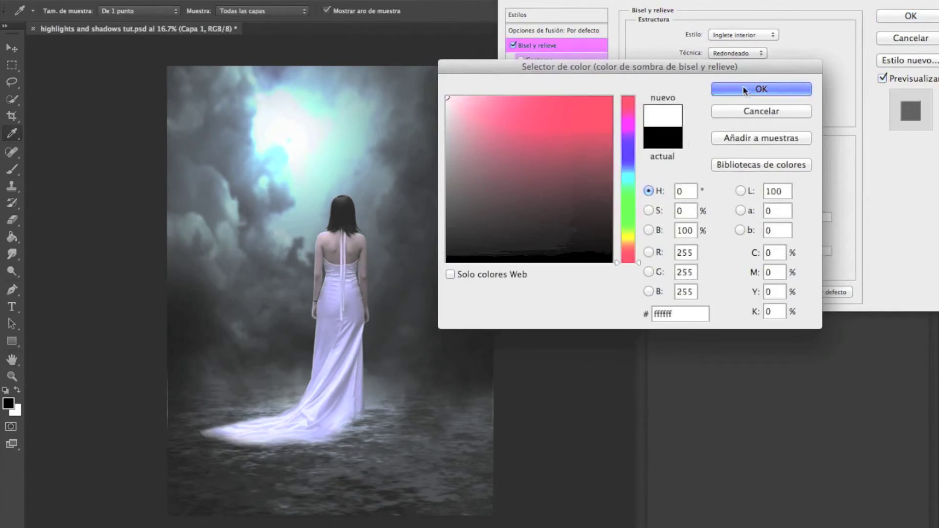
{"action": "left_click", "coordinate": [760, 88]}
{"action": "left_click", "coordinate": [718, 266]}
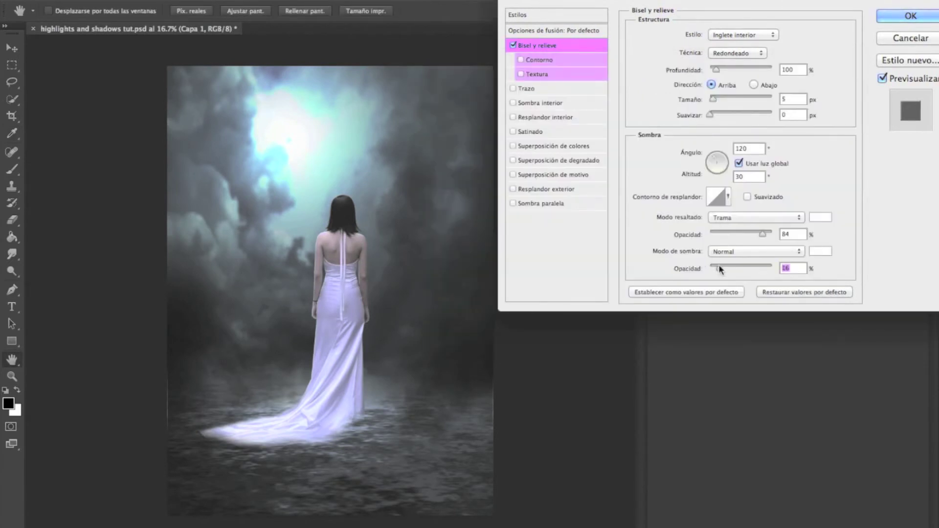
{"action": "left_click", "coordinate": [909, 16]}
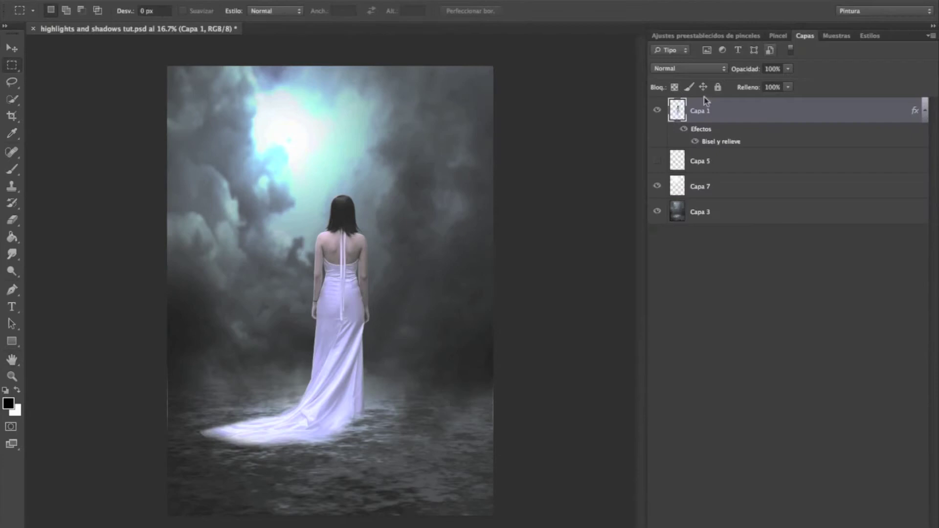
Step: Duplicate Capa 1 and give Capa 1 copia an Inner Shadow in a bluish-grey sampled from the image
{"action": "right_click", "coordinate": [699, 120]}
{"action": "left_click", "coordinate": [746, 143]}
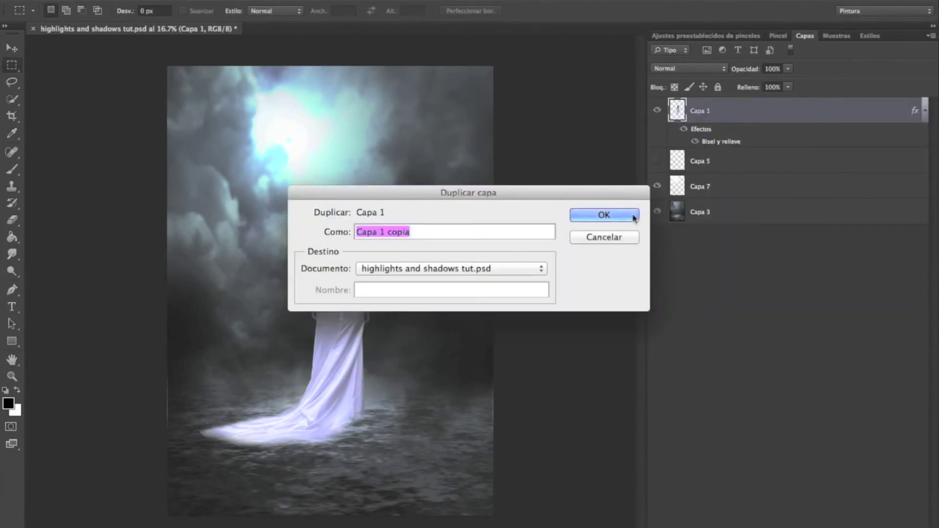
{"action": "left_click", "coordinate": [633, 216]}
{"action": "right_click", "coordinate": [424, 223]}
{"action": "left_click", "coordinate": [440, 229]}
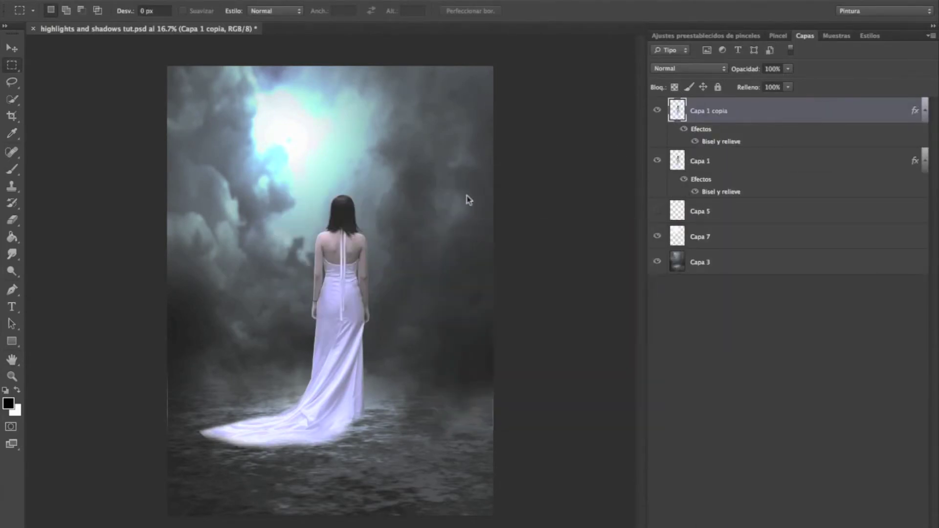
{"action": "left_click", "coordinate": [522, 102]}
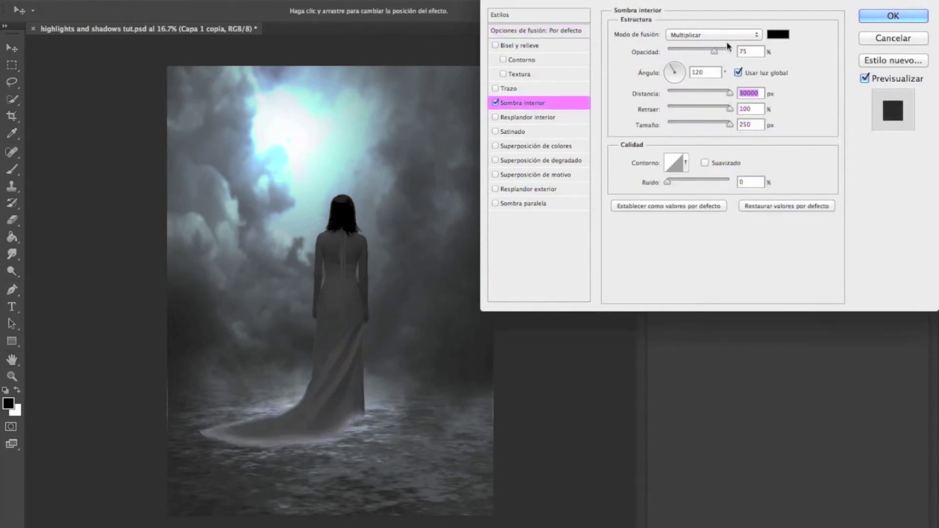
{"action": "left_click", "coordinate": [778, 35]}
{"action": "left_click_drag", "start_coordinate": [427, 147], "coordinate": [435, 177]}
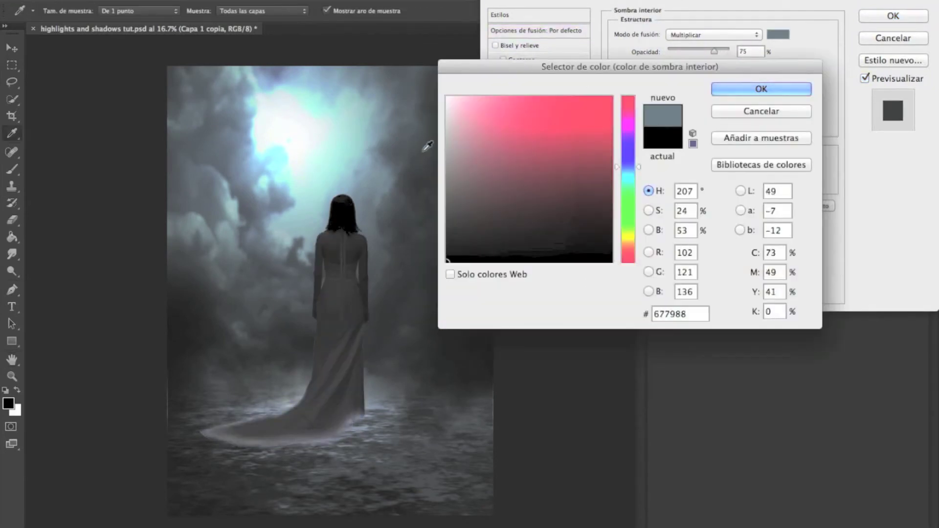
{"action": "left_click", "coordinate": [402, 180]}
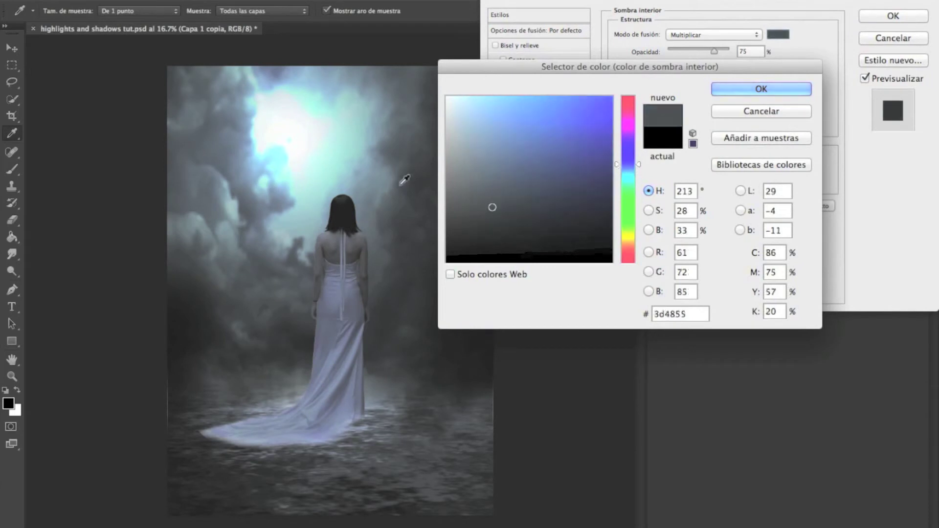
{"action": "left_click", "coordinate": [417, 163]}
{"action": "left_click", "coordinate": [761, 88]}
{"action": "left_click", "coordinate": [880, 18]}
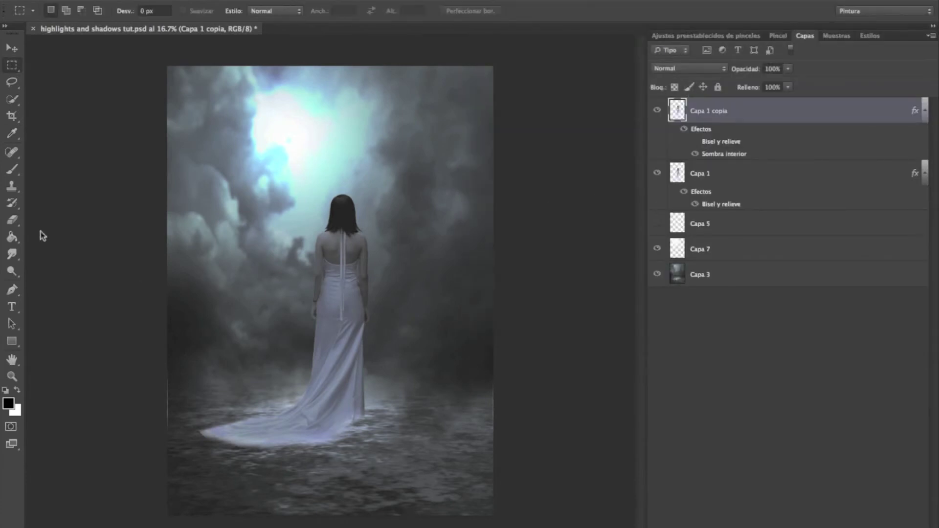
Step: Set the eraser to a soft round brush with 0% hardness
{"action": "left_click", "coordinate": [12, 376]}
{"action": "left_click", "coordinate": [12, 220]}
{"action": "right_click", "coordinate": [254, 83]}
{"action": "left_click", "coordinate": [283, 171]}
{"action": "left_click", "coordinate": [99, 237]}
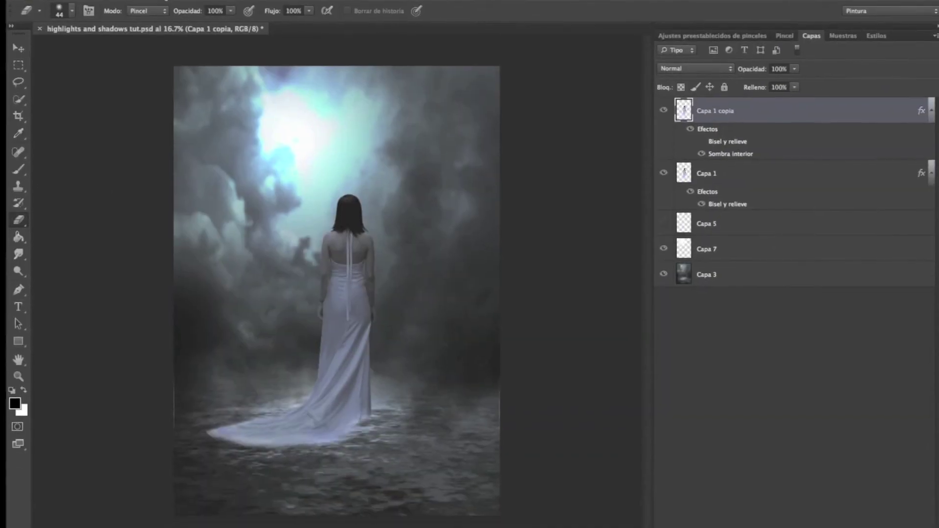
Step: Zoom to 25% and softly erase the train's upper edge with a 197 px brush
{"action": "left_click", "coordinate": [12, 375]}
{"action": "left_click", "coordinate": [285, 342]}
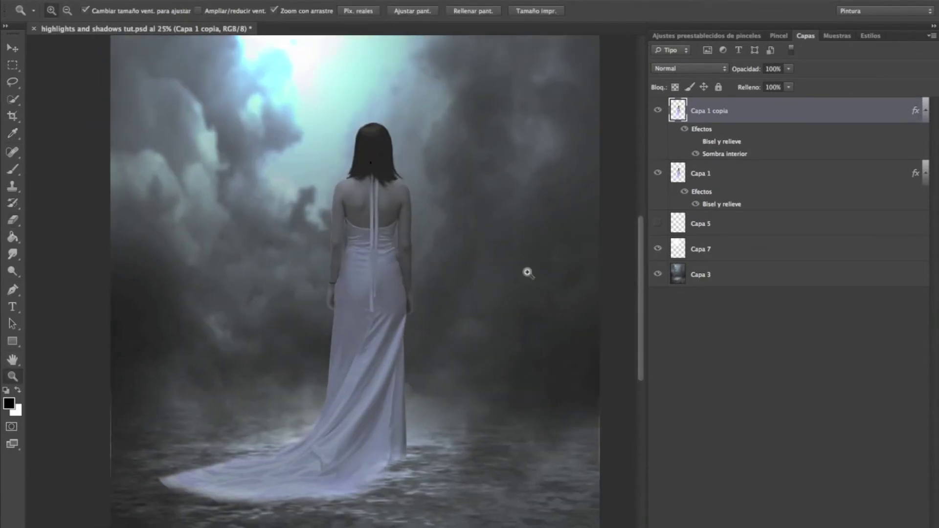
{"action": "left_click_drag", "start_coordinate": [644, 258], "coordinate": [644, 275]}
{"action": "left_click", "coordinate": [12, 220]}
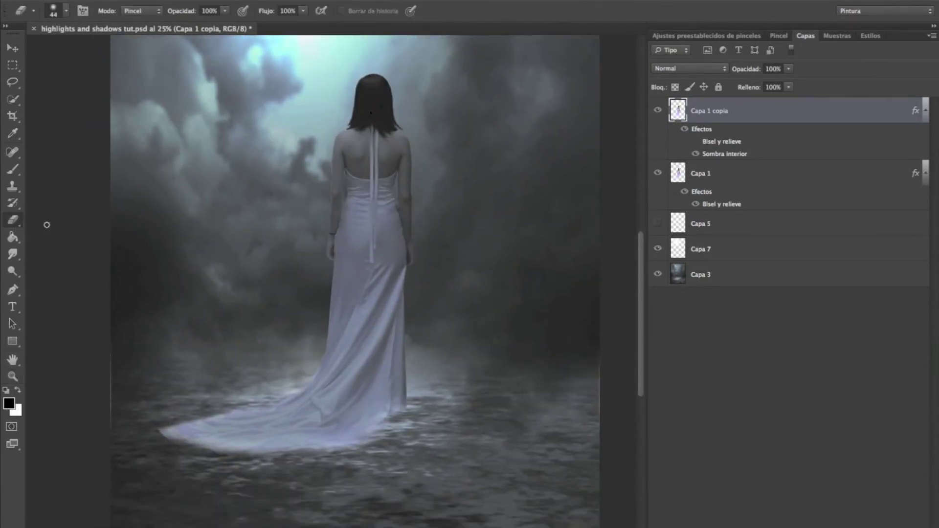
{"action": "right_click", "coordinate": [277, 219]}
{"action": "type", "text": "197"}
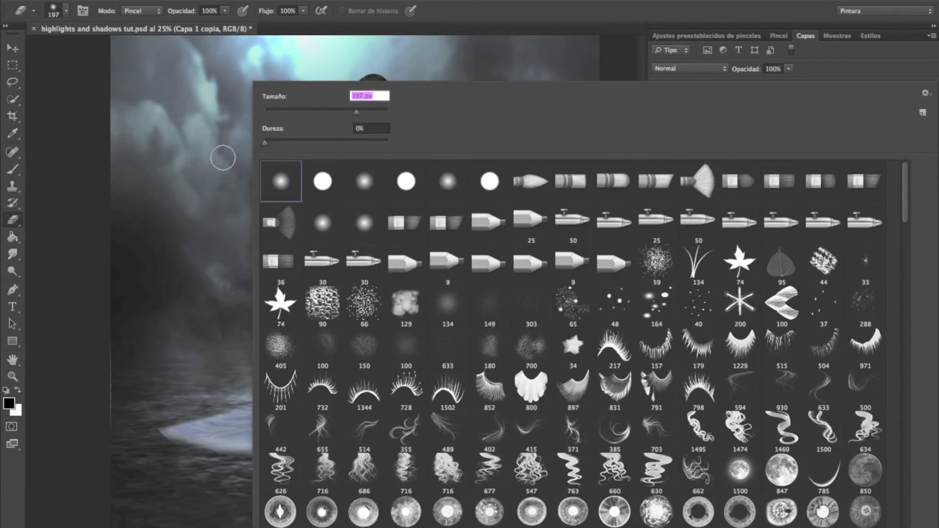
{"action": "key", "text": "Return"}
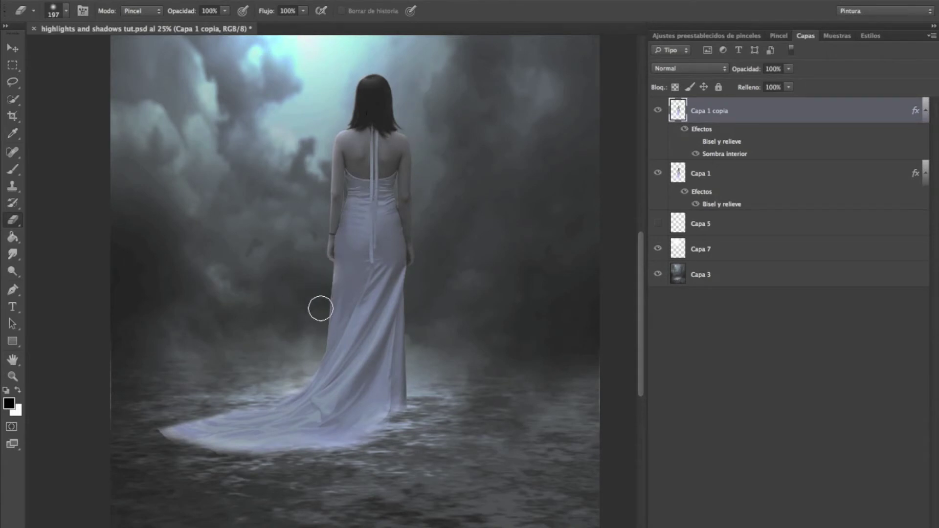
{"action": "left_click_drag", "start_coordinate": [312, 365], "coordinate": [174, 409]}
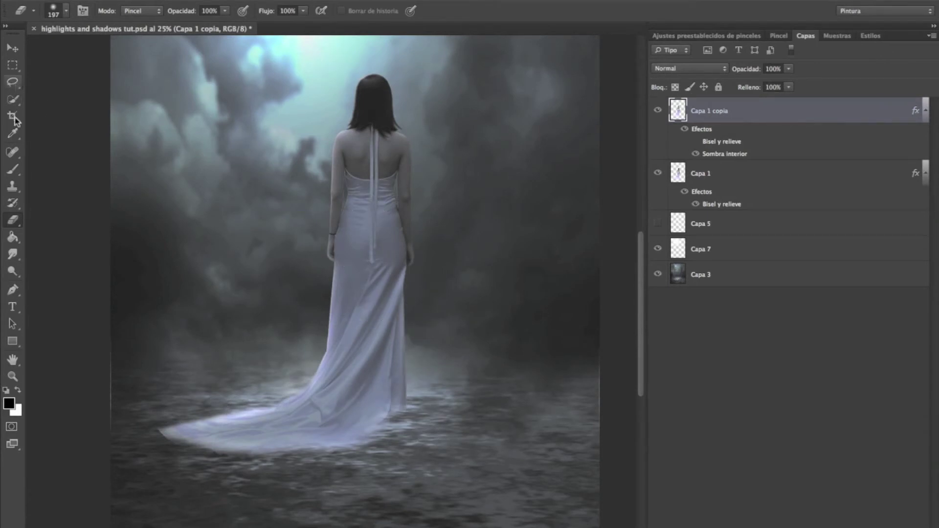
Step: Switch to the soft 149 px eraser and erase around the zoomed-in back of the dress
{"action": "right_click", "coordinate": [364, 279]}
{"action": "left_click", "coordinate": [475, 307]}
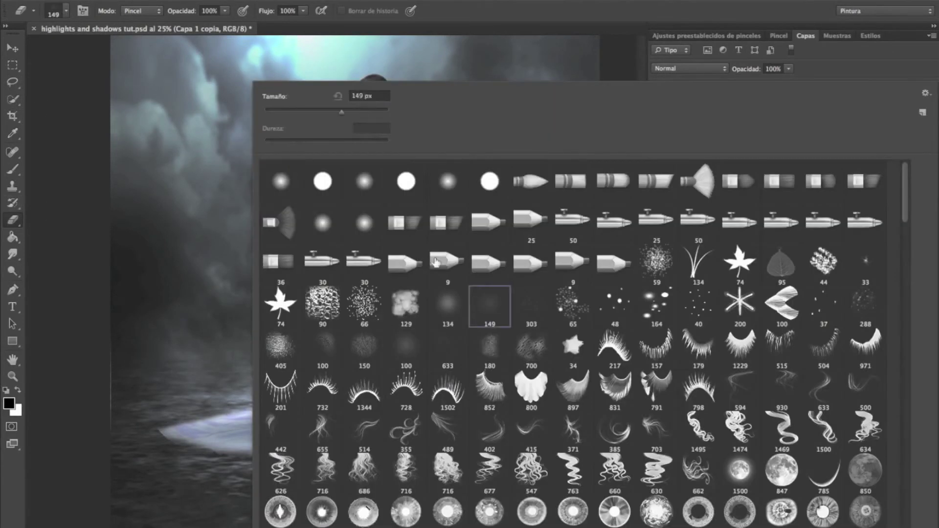
{"action": "key", "text": "Return"}
{"action": "left_click", "coordinate": [13, 376]}
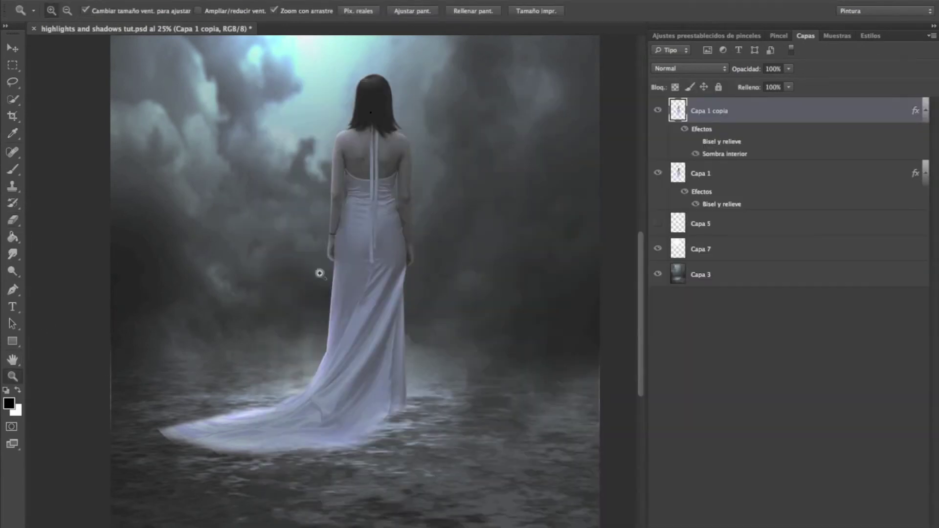
{"action": "left_click", "coordinate": [375, 189]}
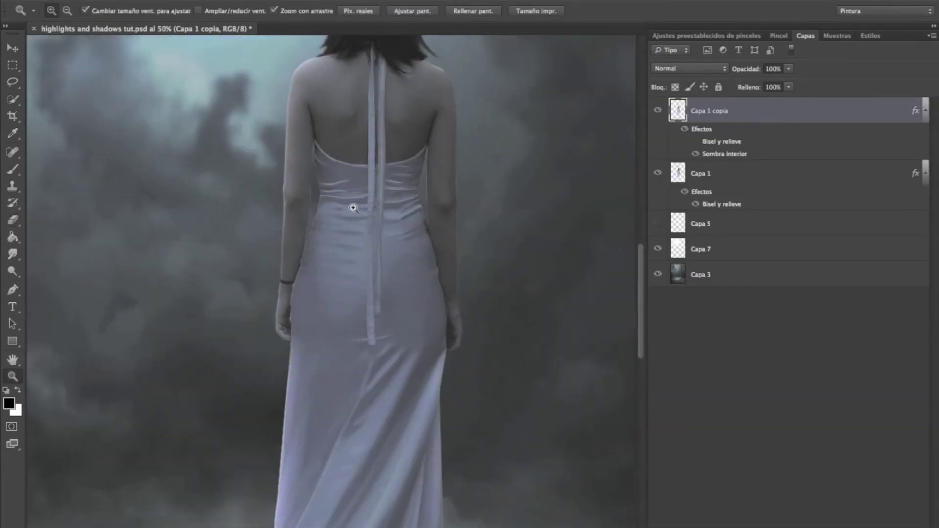
{"action": "left_click", "coordinate": [356, 203]}
{"action": "left_click", "coordinate": [12, 220]}
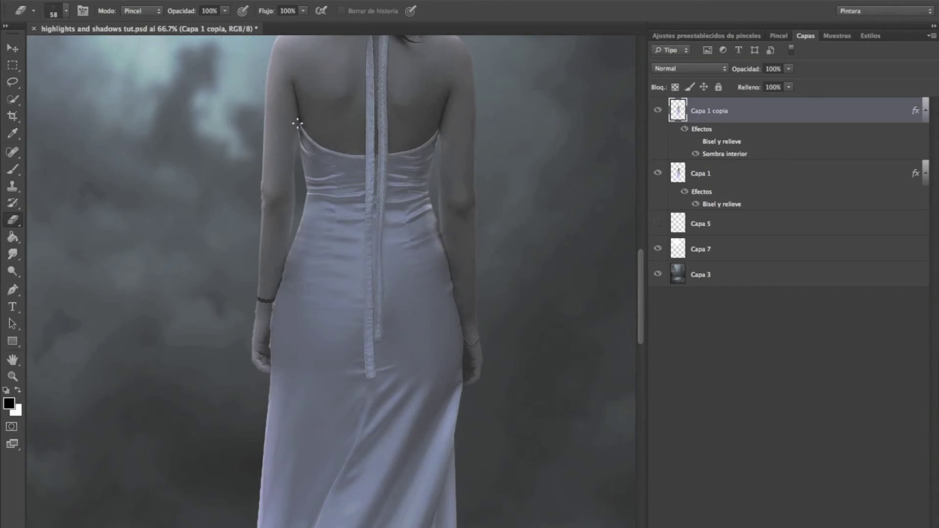
{"action": "left_click", "coordinate": [12, 82]}
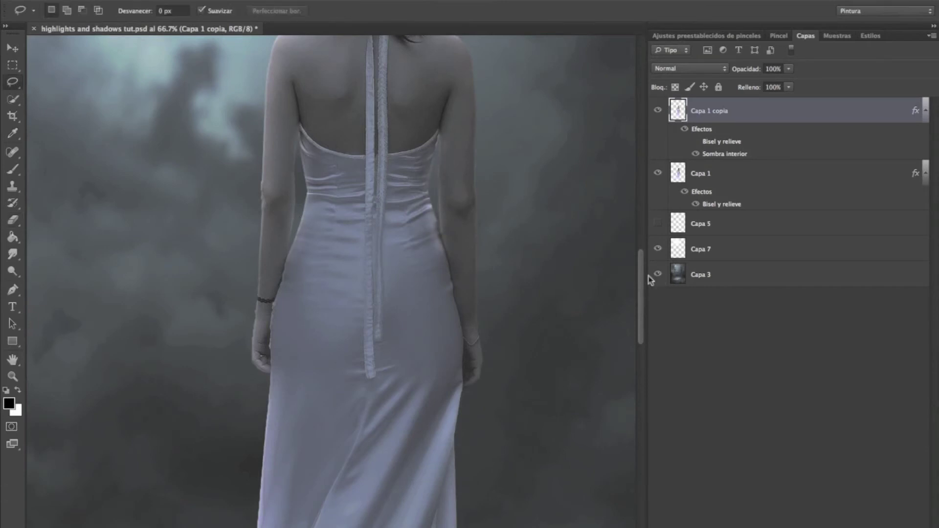
Step: Zoom out to the full image and duplicate Capa 1 copia as Capa 1 copia 2
{"action": "scroll", "coordinate": [643, 247], "scroll_direction": "up", "scroll_amount": 5}
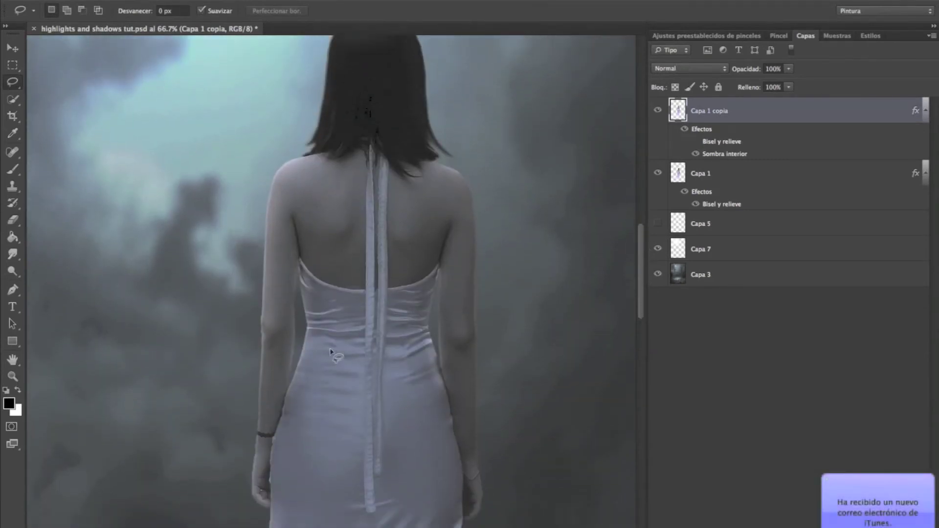
{"action": "left_click", "coordinate": [13, 375]}
{"action": "left_click", "coordinate": [67, 10]}
{"action": "left_click", "coordinate": [93, 75]}
{"action": "left_click", "coordinate": [92, 75]}
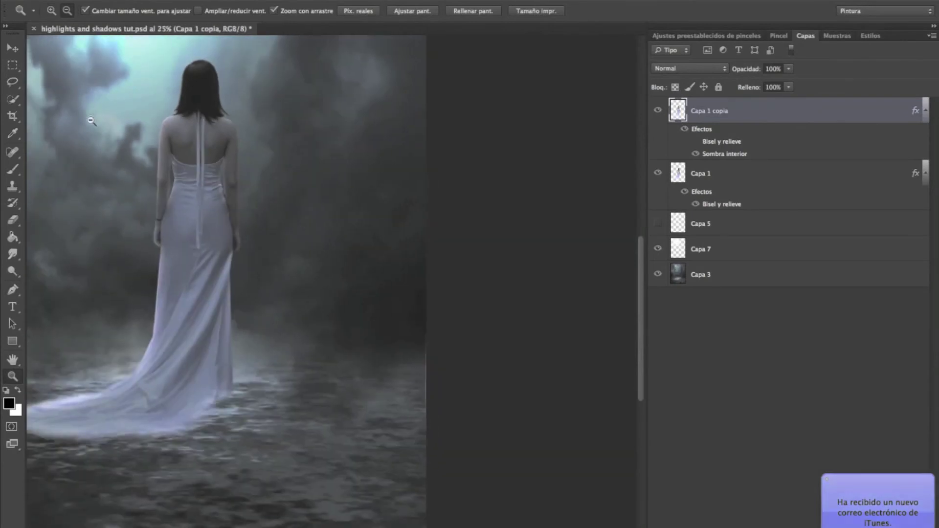
{"action": "left_click", "coordinate": [83, 125]}
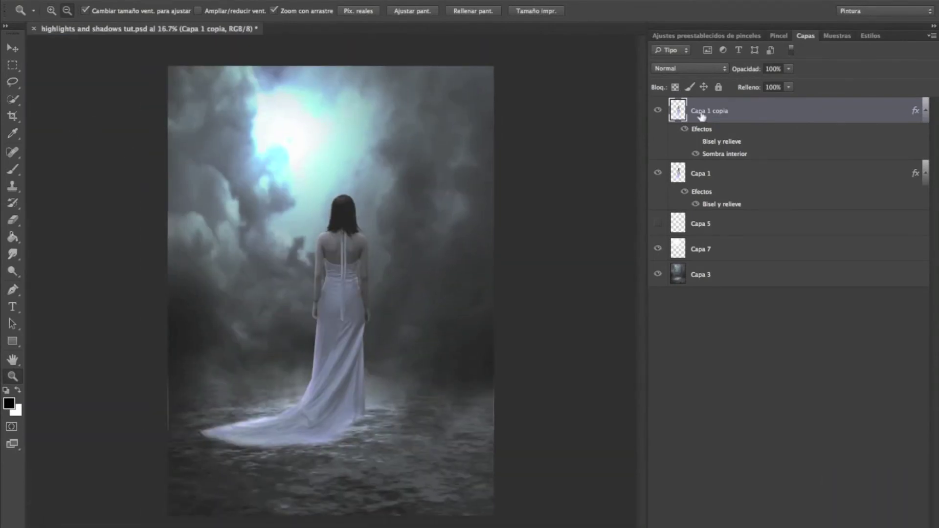
{"action": "right_click", "coordinate": [704, 114]}
{"action": "left_click", "coordinate": [723, 144]}
{"action": "left_click", "coordinate": [629, 222]}
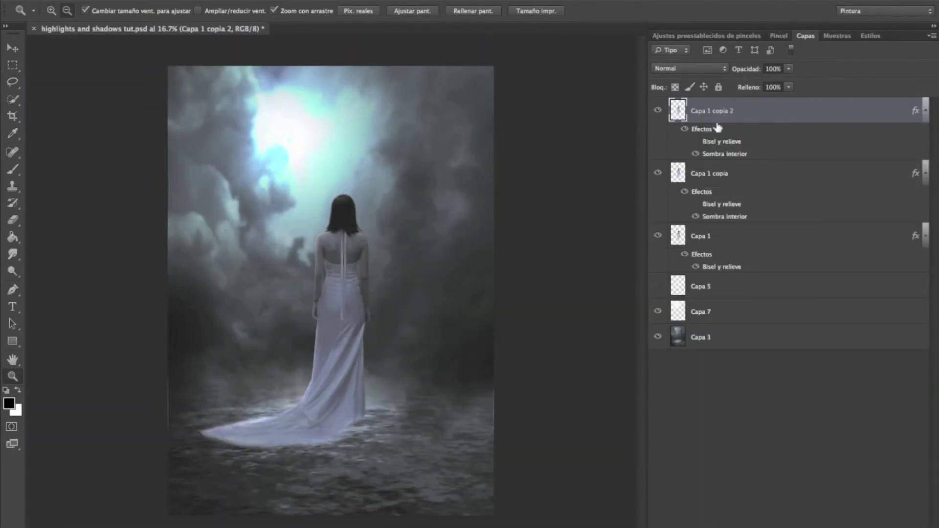
Step: Rasterize the layer style of Capa 1 copia 2
{"action": "right_click", "coordinate": [707, 118]}
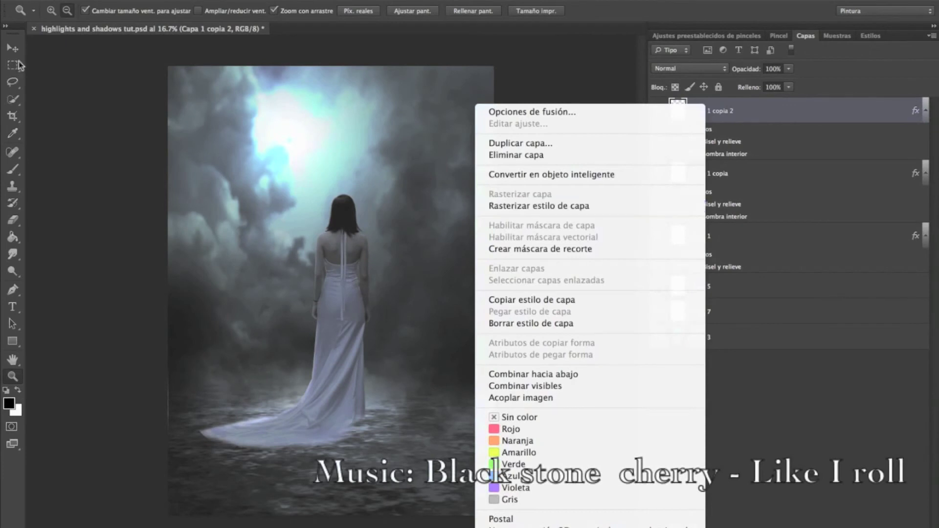
{"action": "left_click", "coordinate": [15, 64]}
{"action": "right_click", "coordinate": [722, 115]}
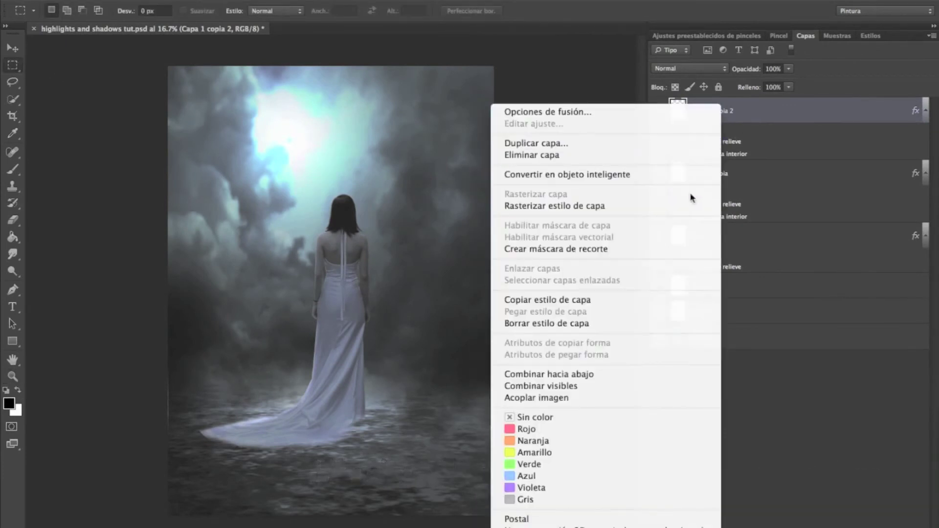
{"action": "left_click", "coordinate": [689, 205]}
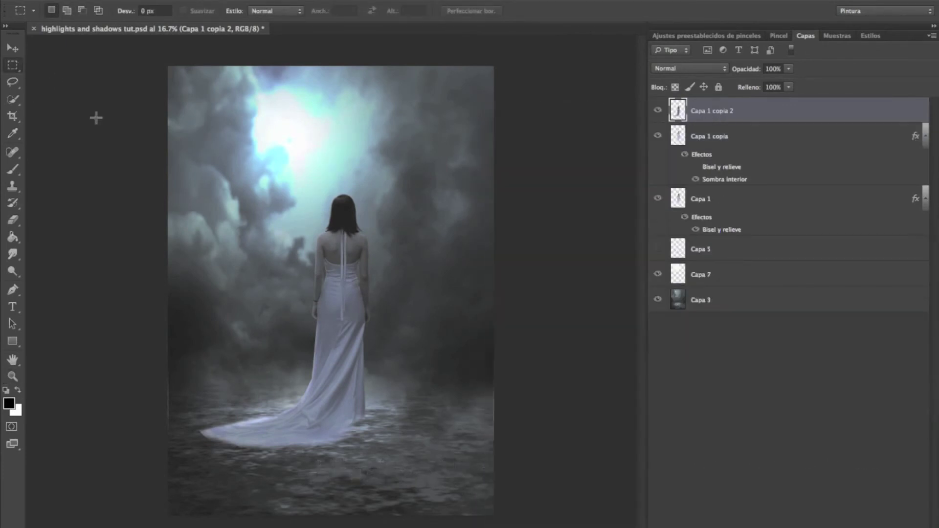
{"action": "right_click", "coordinate": [324, 259]}
Step: Flip the copy vertically, move it below the woman and widen its bottom with Perspective
{"action": "left_click", "coordinate": [352, 370]}
{"action": "right_click", "coordinate": [340, 297]}
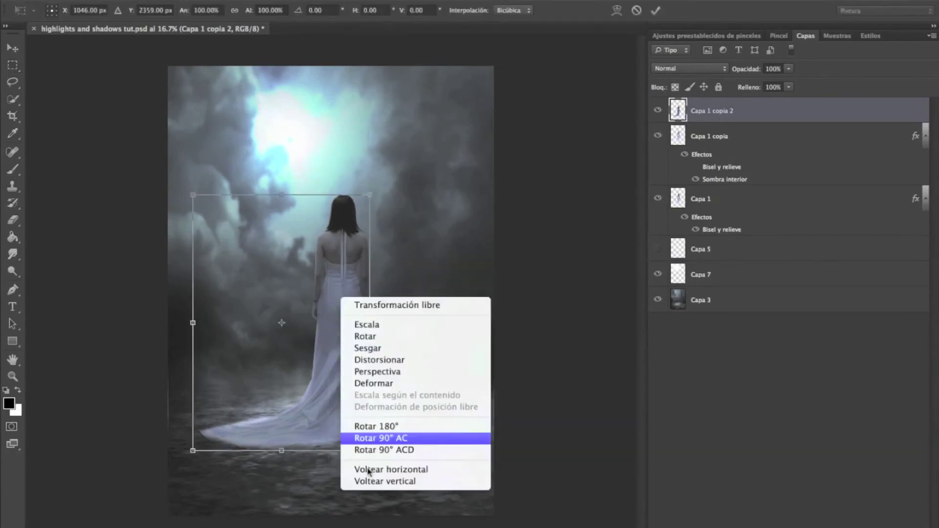
{"action": "left_click", "coordinate": [385, 480]}
{"action": "mouse_move", "coordinate": [337, 245]}
{"action": "left_mouse_down"}
{"action": "mouse_move", "coordinate": [338, 446]}
{"action": "mouse_move", "coordinate": [347, 268]}
{"action": "left_mouse_up"}
{"action": "right_click", "coordinate": [341, 306]}
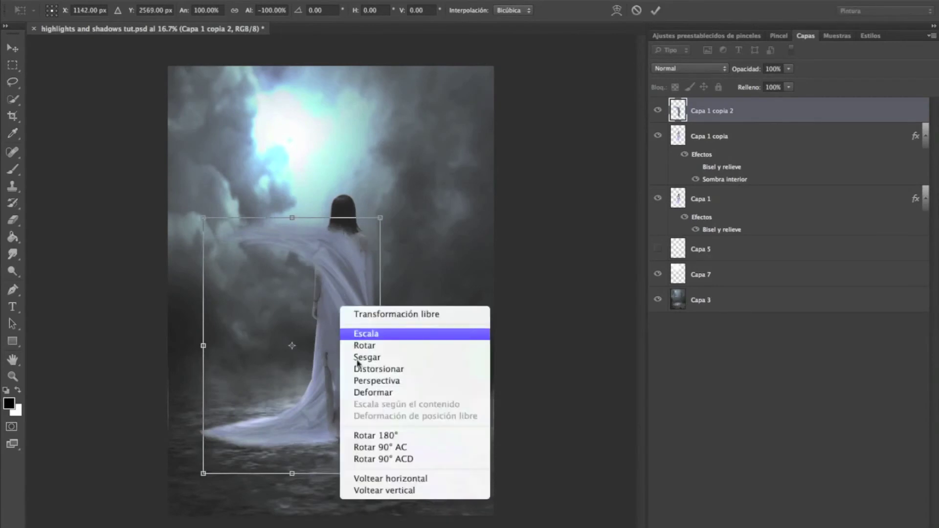
{"action": "left_click", "coordinate": [377, 381]}
{"action": "left_click_drag", "start_coordinate": [381, 473], "coordinate": [439, 473]}
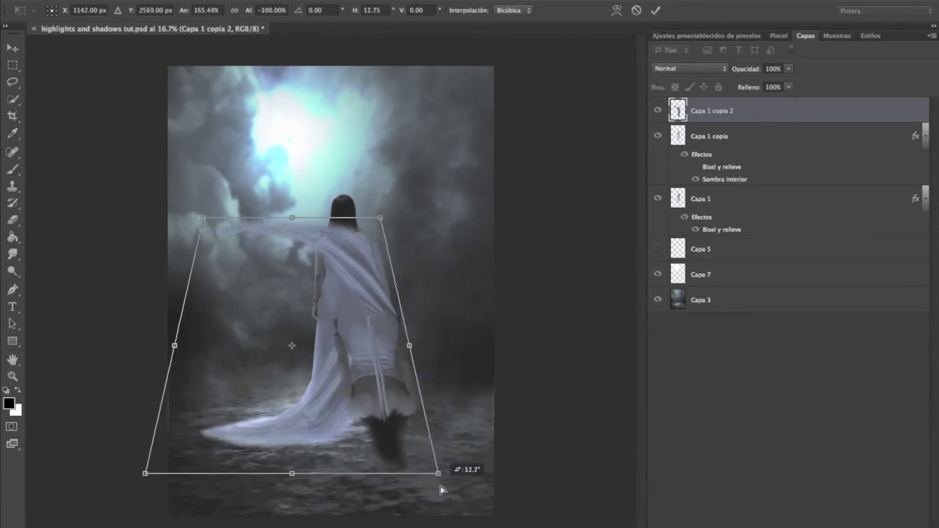
{"action": "left_click_drag", "start_coordinate": [338, 245], "coordinate": [331, 439]}
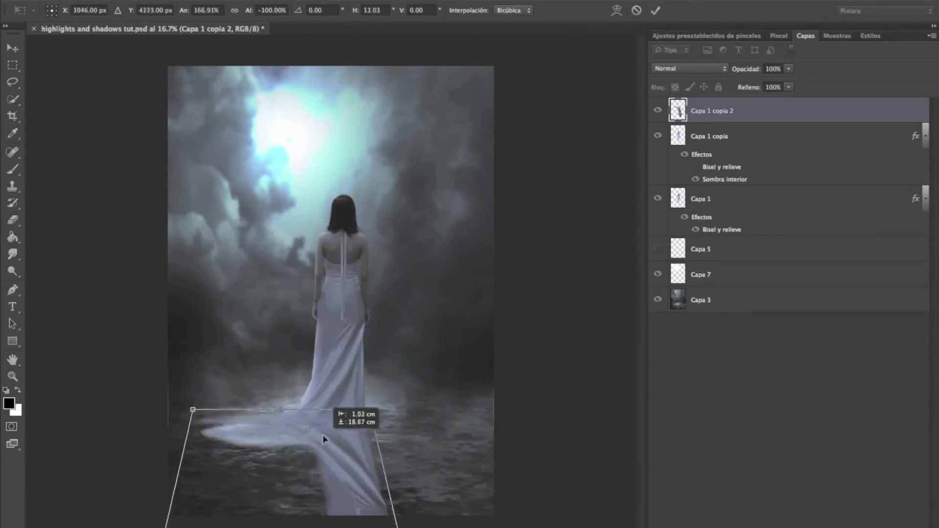
Step: Warp the reflection so its top edge curves along the train
{"action": "right_click", "coordinate": [282, 433]}
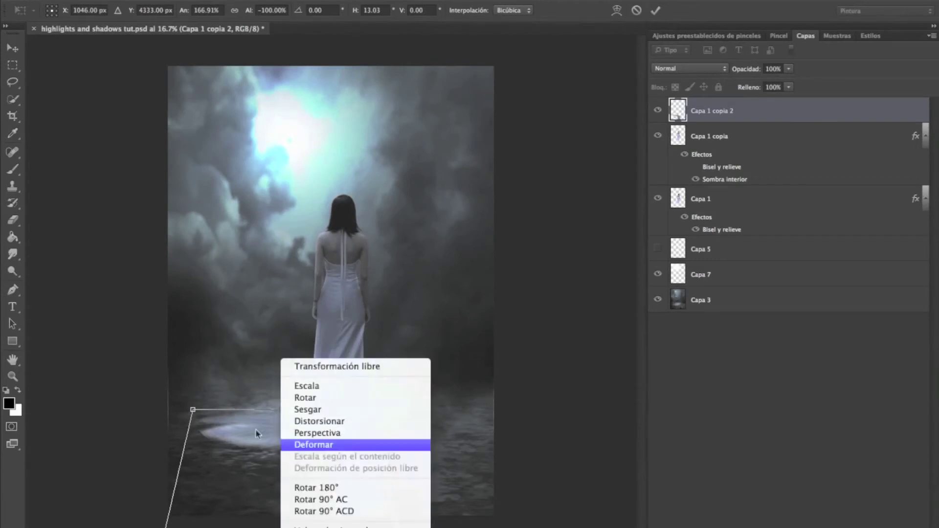
{"action": "key", "text": "Return"}
{"action": "left_click_drag", "start_coordinate": [192, 409], "coordinate": [195, 436]}
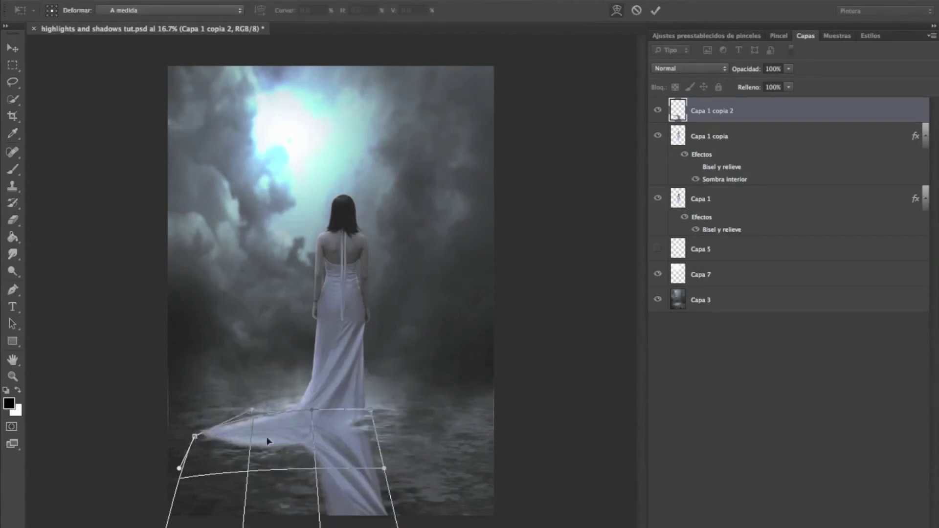
{"action": "mouse_move", "coordinate": [264, 421]}
{"action": "left_mouse_down"}
{"action": "mouse_move", "coordinate": [217, 437]}
{"action": "mouse_move", "coordinate": [204, 419]}
{"action": "left_mouse_up"}
{"action": "left_click_drag", "start_coordinate": [370, 412], "coordinate": [370, 374]}
{"action": "left_click", "coordinate": [655, 10]}
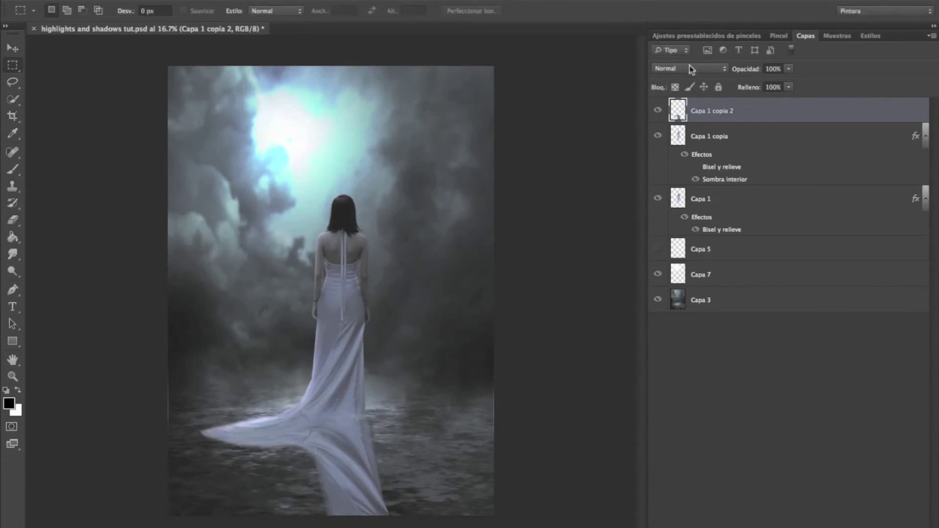
Step: Set the reflection layer to Multiplicar and convert it to black and white
{"action": "left_click", "coordinate": [690, 68]}
{"action": "left_click", "coordinate": [679, 103]}
{"action": "left_click", "coordinate": [364, 3]}
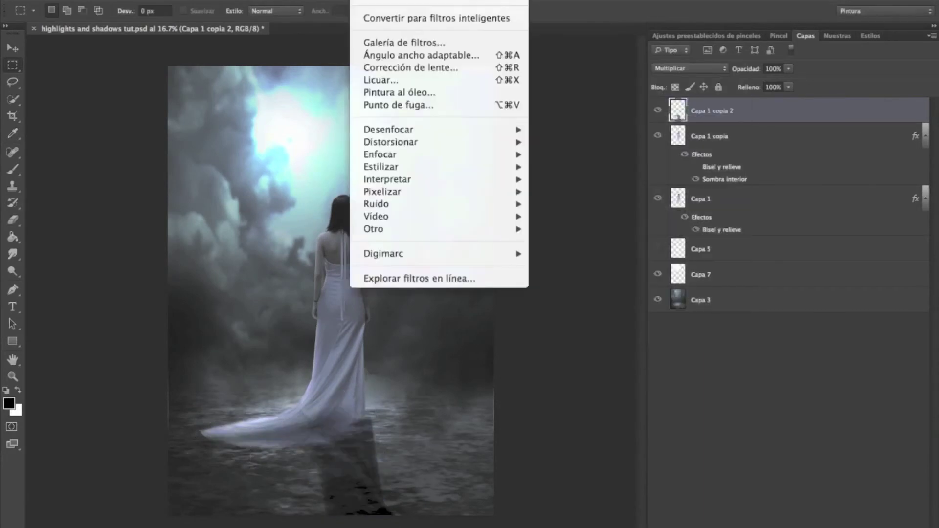
{"action": "left_click", "coordinate": [382, 2]}
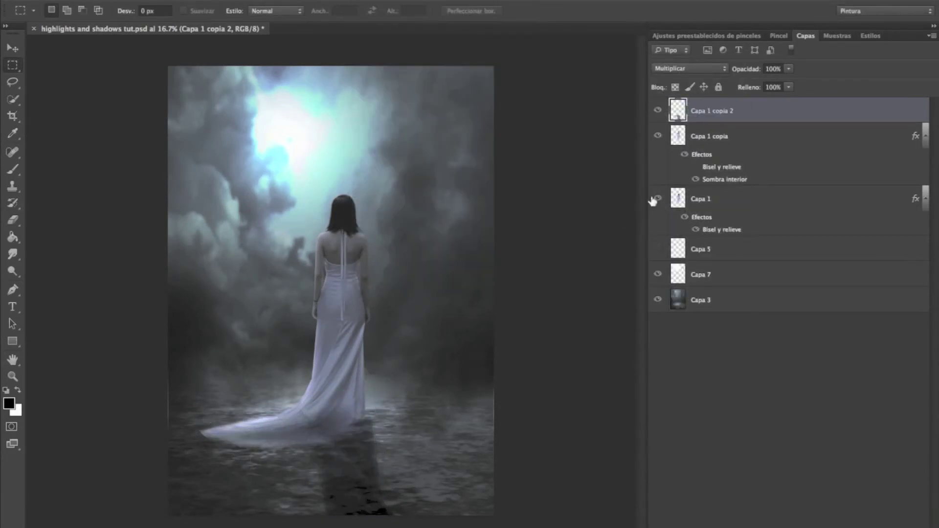
{"action": "left_click", "coordinate": [193, 2]}
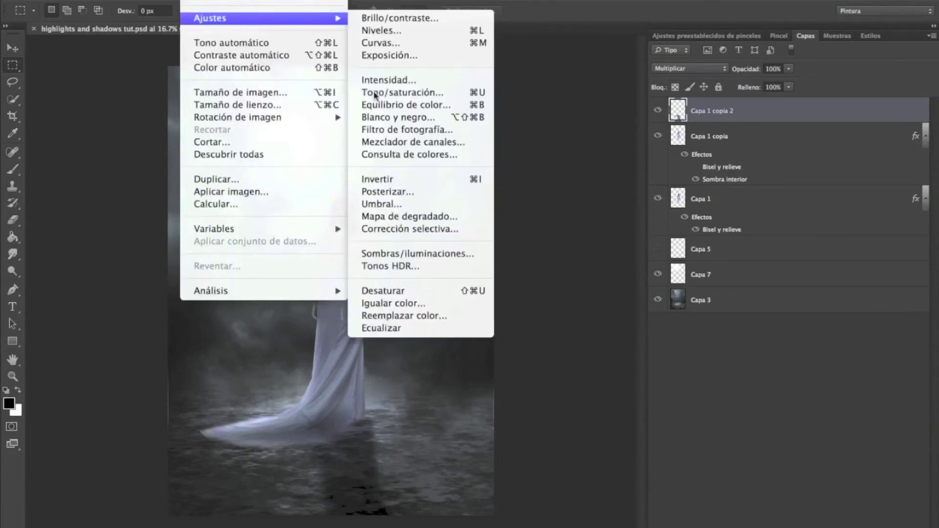
{"action": "left_click", "coordinate": [395, 122]}
{"action": "left_click", "coordinate": [566, 100]}
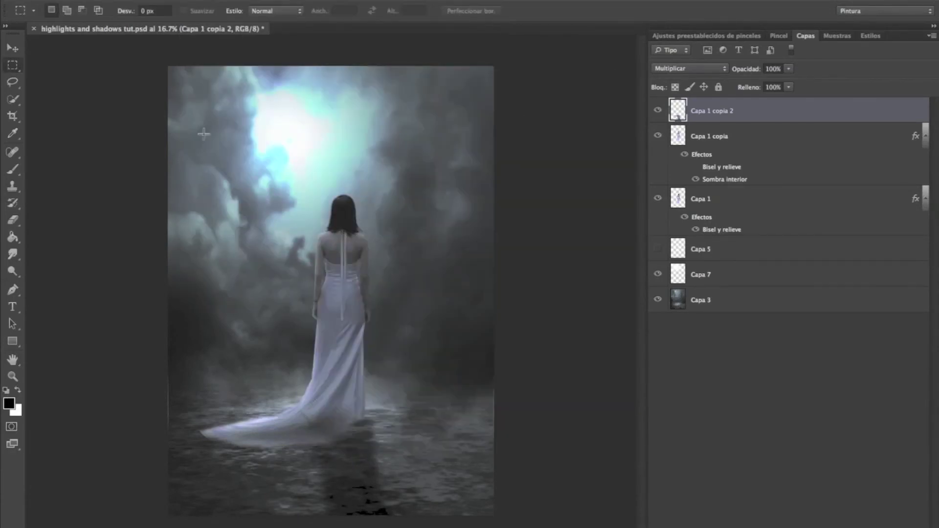
Step: Nudge the reflection into place and lower its opacity to 84%
{"action": "left_click", "coordinate": [13, 46]}
{"action": "left_click_drag", "start_coordinate": [440, 413], "coordinate": [435, 414]}
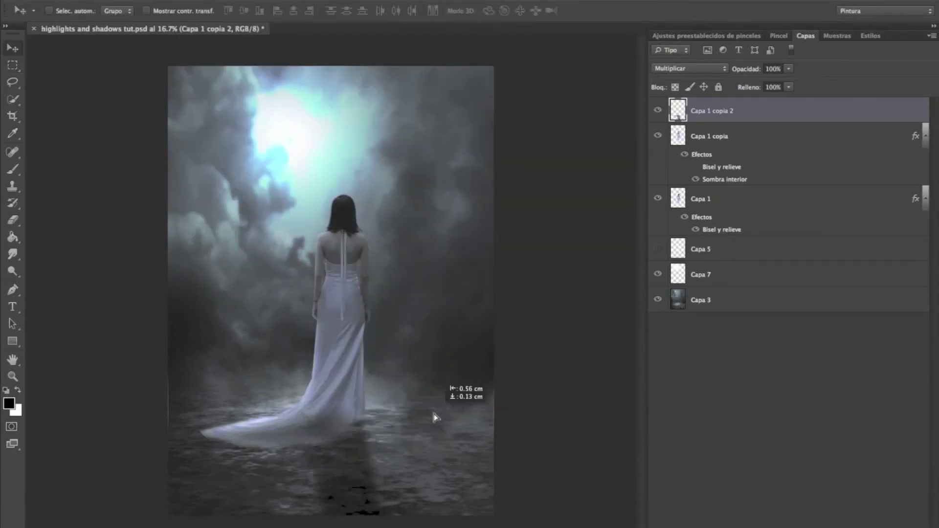
{"action": "left_click", "coordinate": [788, 69]}
{"action": "mouse_move", "coordinate": [788, 81]}
{"action": "left_mouse_down"}
{"action": "mouse_move", "coordinate": [770, 87]}
{"action": "mouse_move", "coordinate": [805, 82]}
{"action": "left_mouse_up"}
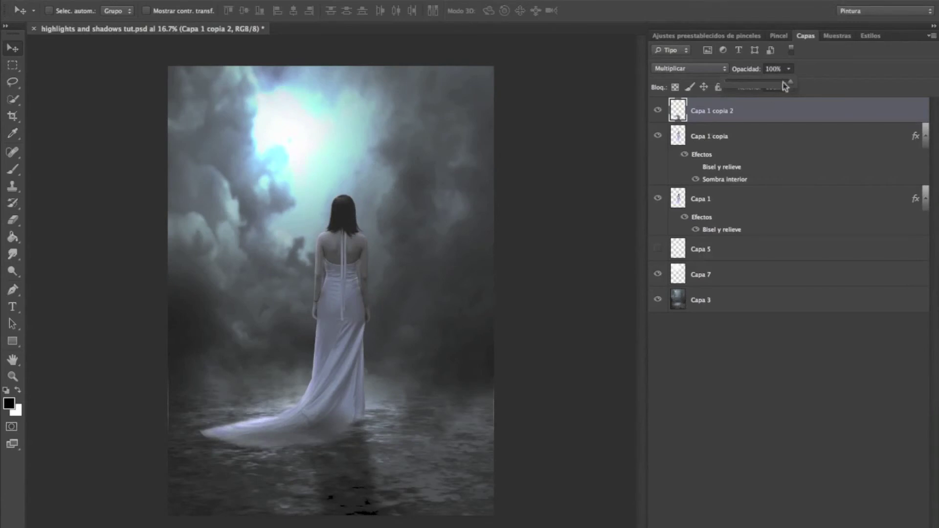
{"action": "left_click", "coordinate": [709, 137]}
Step: Load the woman's outline as a selection and create the new layer Capa 8
{"action": "key", "text": "m"}
{"action": "right_click", "coordinate": [346, 313]}
{"action": "left_click", "coordinate": [538, 413]}
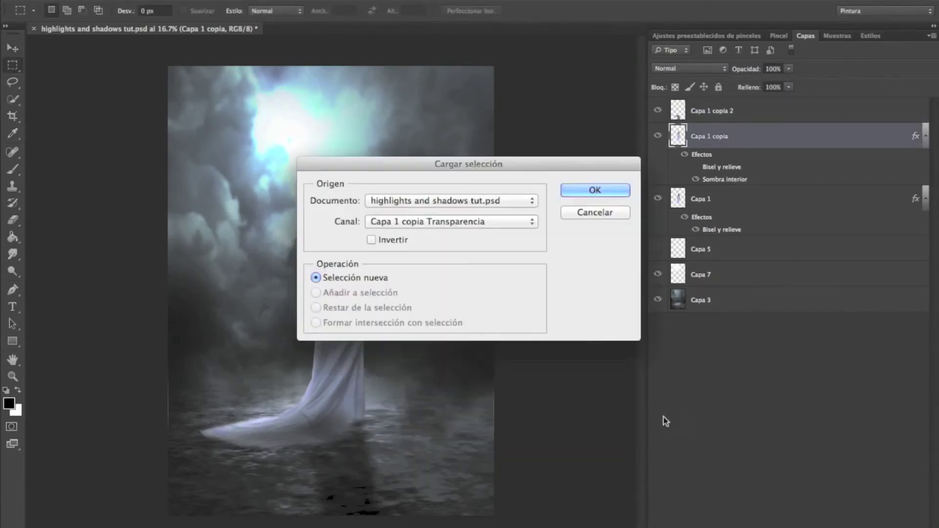
{"action": "key", "text": "Return"}
{"action": "key", "text": "ctrl+shift+alt+n"}
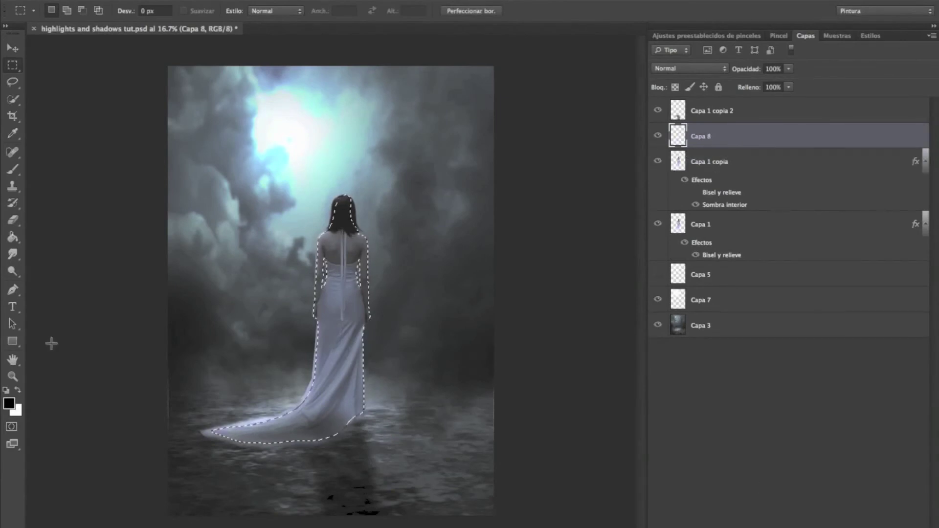
Step: Try painting black over the dress with a 1921 px soft brush, then undo it
{"action": "left_click", "coordinate": [13, 171]}
{"action": "right_click", "coordinate": [379, 254]}
{"action": "left_click", "coordinate": [447, 306]}
{"action": "left_click_drag", "start_coordinate": [373, 112], "coordinate": [387, 112]}
{"action": "key", "text": "Return"}
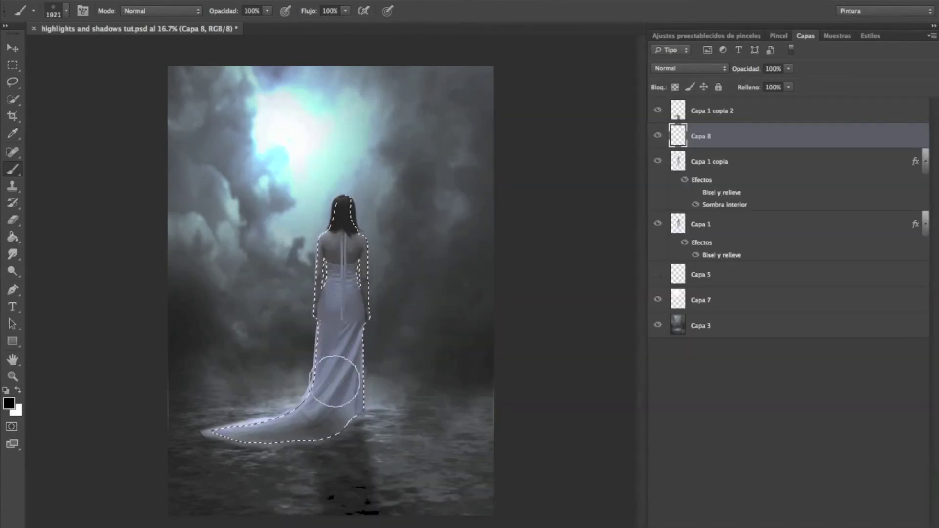
{"action": "left_click_drag", "start_coordinate": [340, 332], "coordinate": [213, 474]}
{"action": "key", "text": "ctrl+alt+z"}
{"action": "key", "text": "ctrl+alt+z"}
Step: Paint black shadows on the train and in the water with a 500 px brush
{"action": "right_click", "coordinate": [377, 122]}
{"action": "left_click", "coordinate": [370, 96]}
{"action": "type", "text": "500"}
{"action": "key", "text": "Return"}
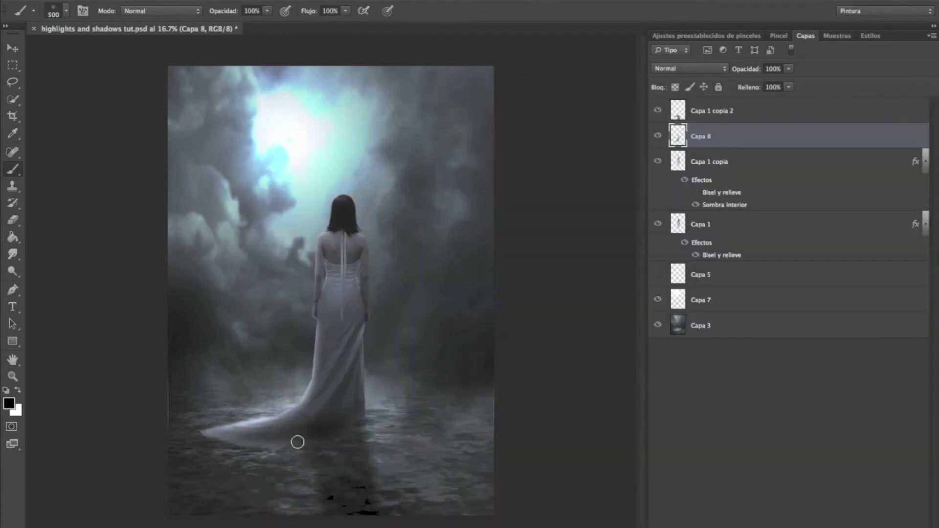
{"action": "left_click_drag", "start_coordinate": [320, 428], "coordinate": [309, 431]}
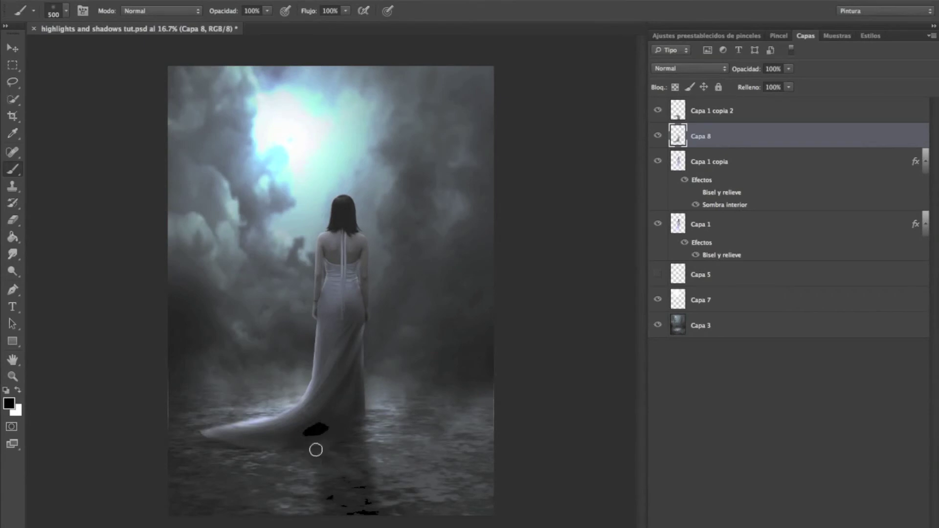
{"action": "left_click_drag", "start_coordinate": [355, 447], "coordinate": [366, 509]}
{"action": "left_click_drag", "start_coordinate": [315, 457], "coordinate": [325, 517]}
Step: Fade Capa 8's shadow strokes to 76% opacity
{"action": "left_click", "coordinate": [788, 68]}
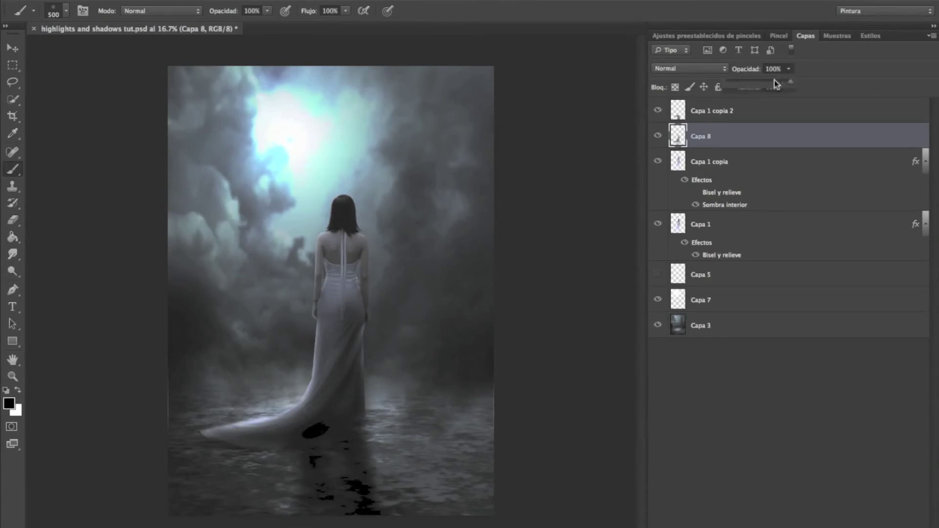
{"action": "left_click_drag", "start_coordinate": [788, 69], "coordinate": [772, 82]}
{"action": "left_click", "coordinate": [12, 66]}
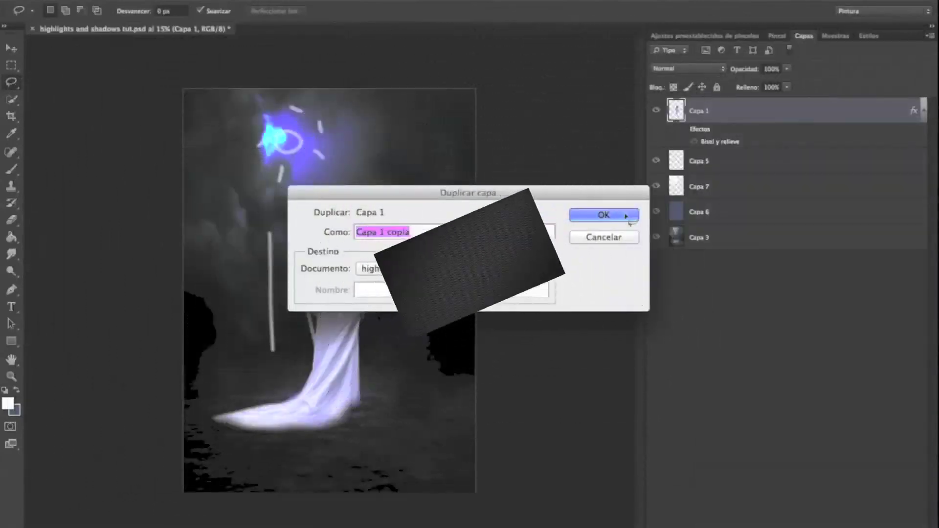
Step: Hide Capa 1 copia and give Capa 1's Bisel y relieve a light-blue highlight sampled from the glow
{"action": "left_click", "coordinate": [693, 160]}
{"action": "left_click", "coordinate": [683, 129]}
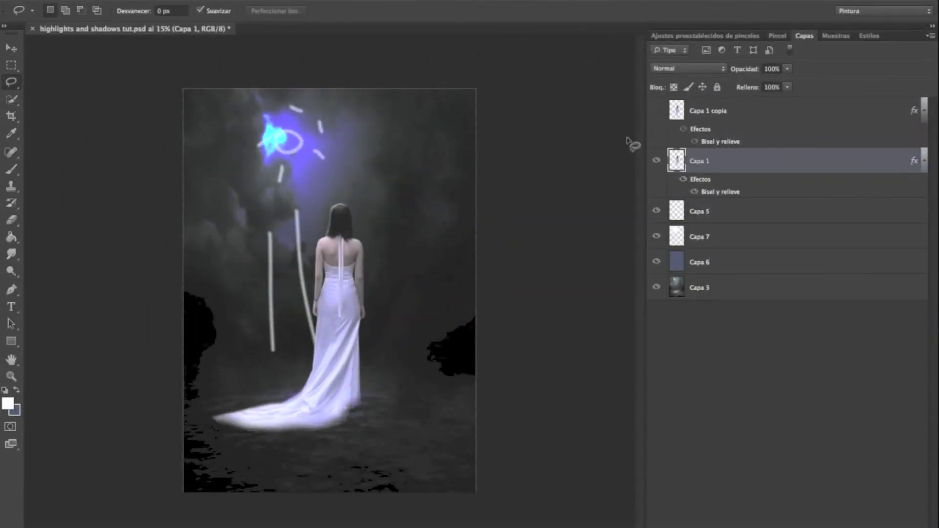
{"action": "right_click", "coordinate": [386, 232]}
{"action": "left_click", "coordinate": [406, 238]}
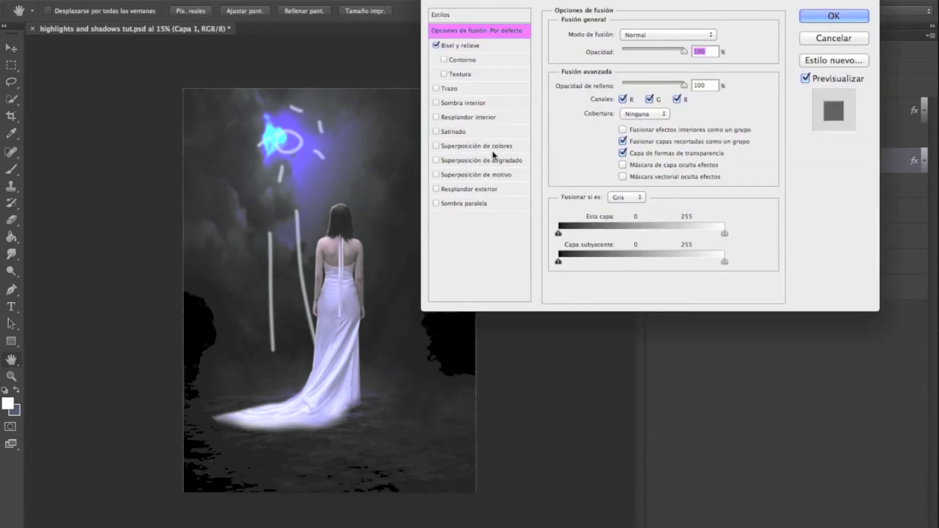
{"action": "left_click", "coordinate": [468, 45]}
{"action": "left_click", "coordinate": [741, 217]}
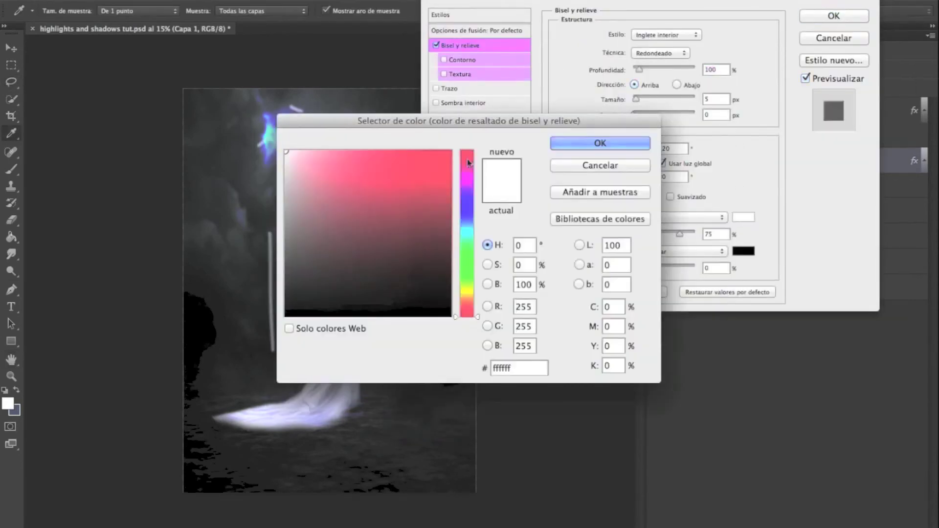
{"action": "left_click", "coordinate": [274, 121]}
{"action": "left_click", "coordinate": [585, 151]}
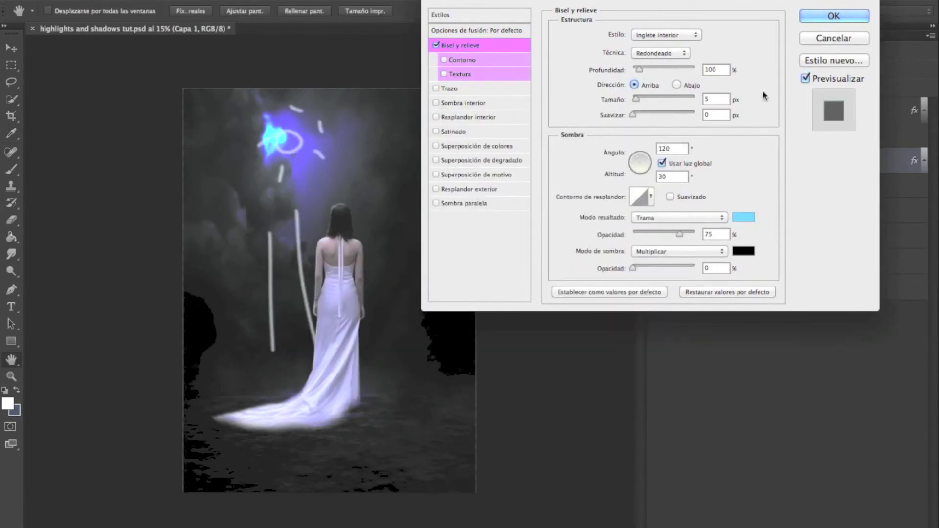
{"action": "left_click", "coordinate": [826, 15]}
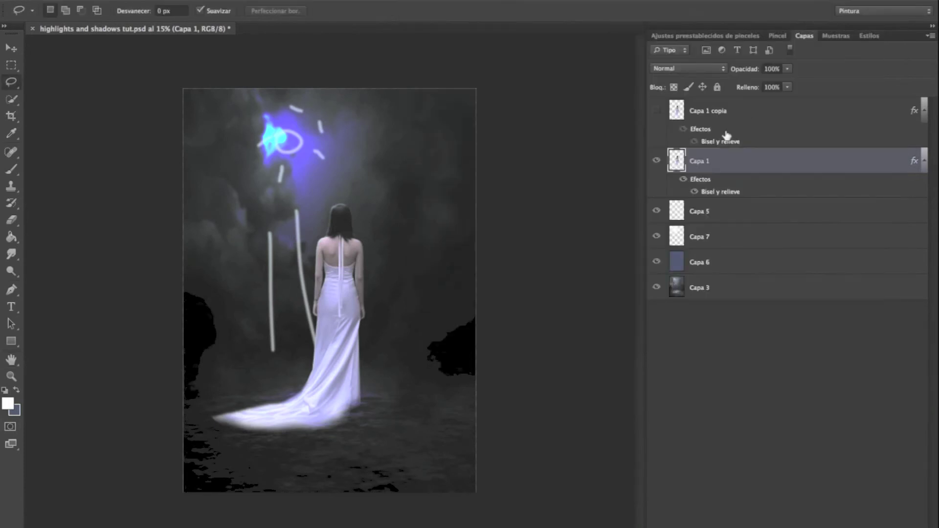
Step: Delete the old Capa 1 copia and duplicate Capa 1 again as a fresh Capa 1 copia
{"action": "left_click", "coordinate": [707, 114]}
{"action": "right_click", "coordinate": [720, 126]}
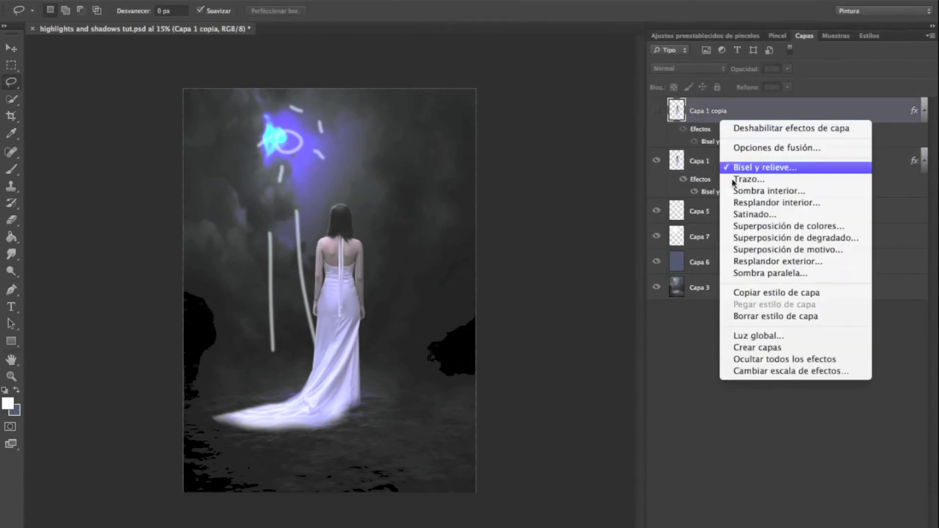
{"action": "right_click", "coordinate": [707, 115]}
{"action": "left_click", "coordinate": [709, 160]}
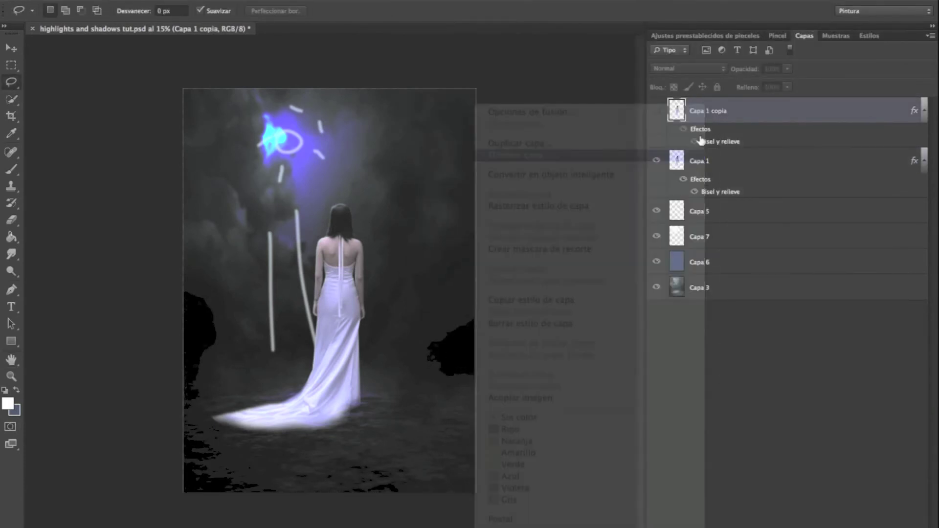
{"action": "right_click", "coordinate": [706, 113]}
{"action": "left_click", "coordinate": [718, 142]}
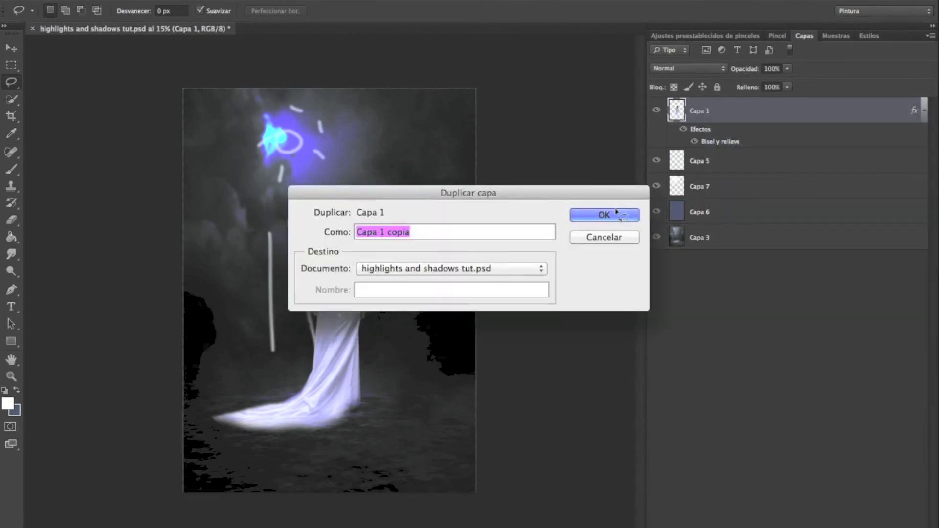
{"action": "left_click", "coordinate": [599, 214]}
Step: On the copy, replace the bevel with a grey-blue (444f5a) Sombra interior at 85% opacity
{"action": "right_click", "coordinate": [383, 242]}
{"action": "left_click", "coordinate": [396, 248]}
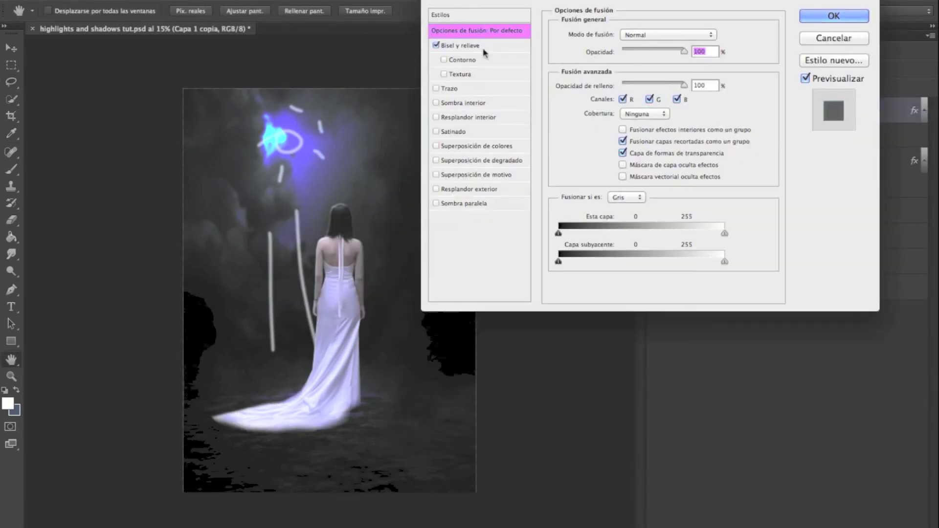
{"action": "left_click", "coordinate": [436, 46]}
{"action": "left_click", "coordinate": [436, 102]}
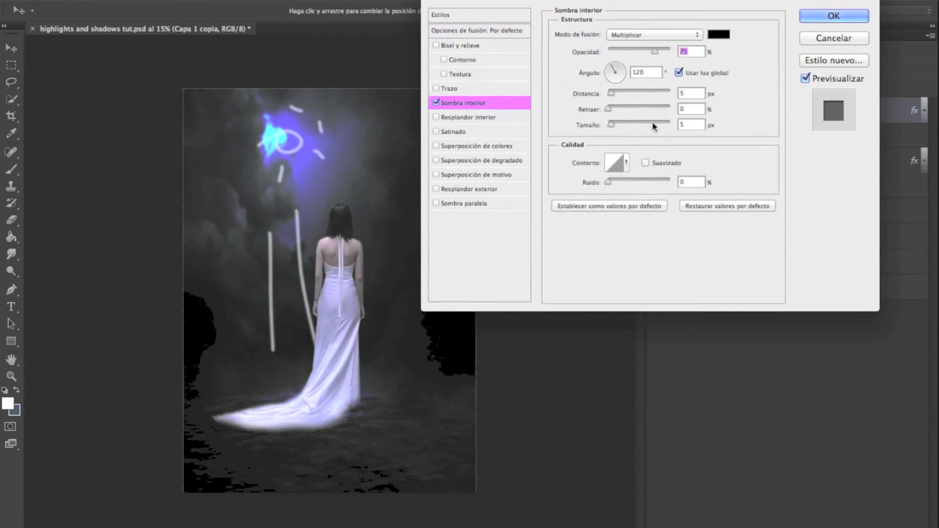
{"action": "mouse_move", "coordinate": [608, 109]}
{"action": "left_mouse_down"}
{"action": "mouse_move", "coordinate": [669, 108]}
{"action": "mouse_move", "coordinate": [670, 92]}
{"action": "left_mouse_up"}
{"action": "left_click", "coordinate": [719, 34]}
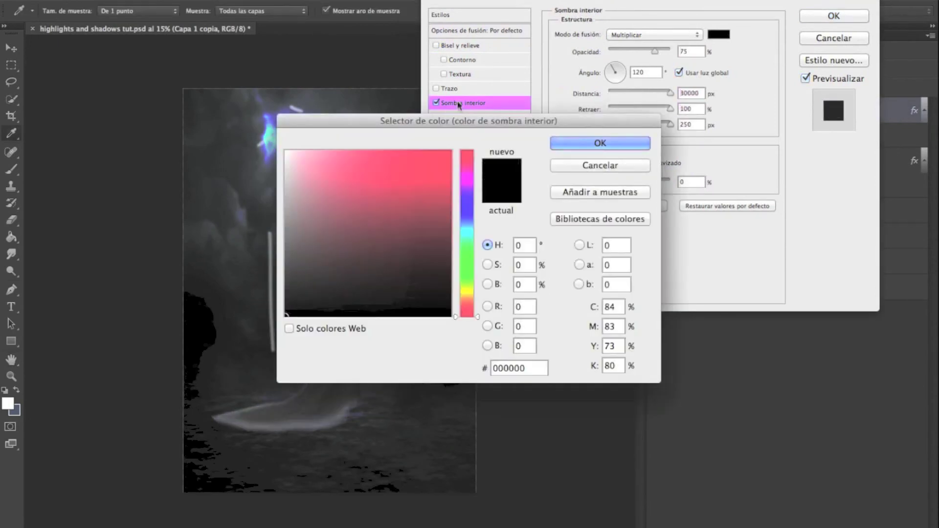
{"action": "left_click_drag", "start_coordinate": [325, 123], "coordinate": [486, 69]}
{"action": "left_click", "coordinate": [315, 129]}
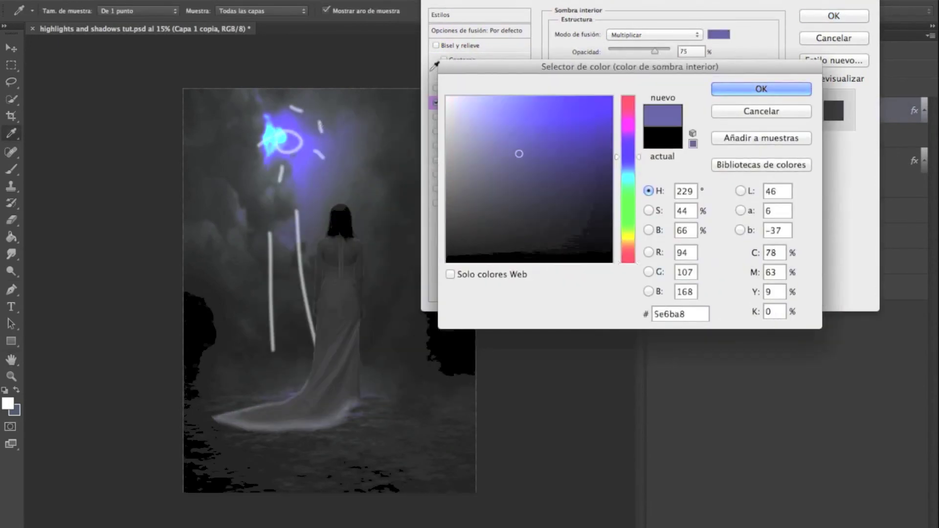
{"action": "left_click", "coordinate": [327, 103]}
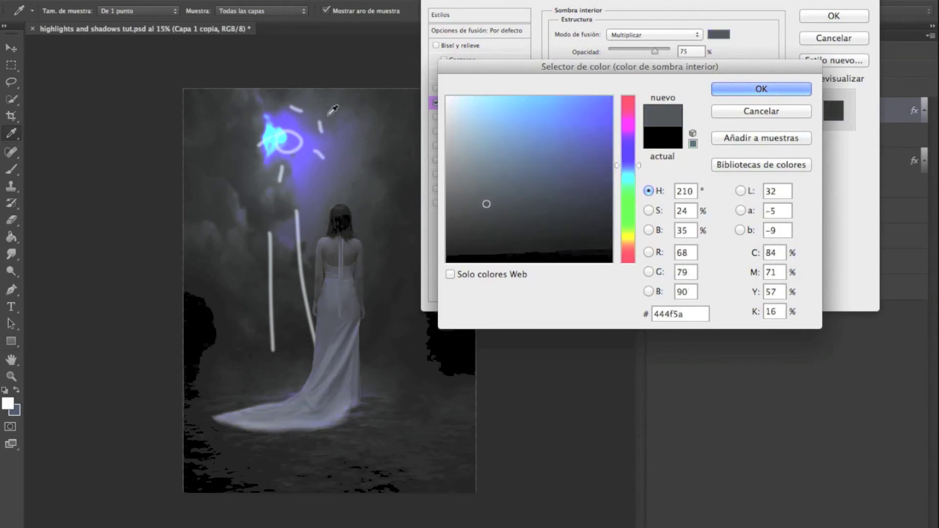
{"action": "left_click", "coordinate": [761, 88]}
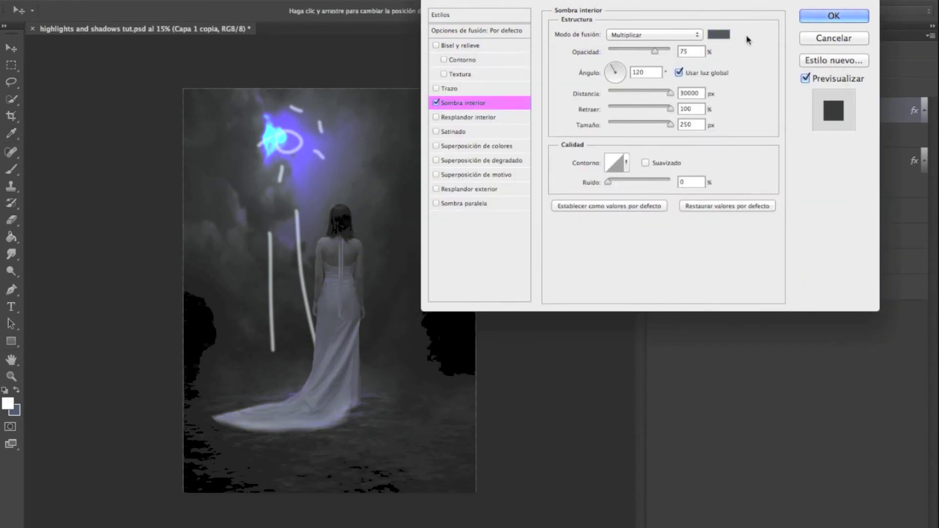
{"action": "left_click_drag", "start_coordinate": [654, 50], "coordinate": [661, 51]}
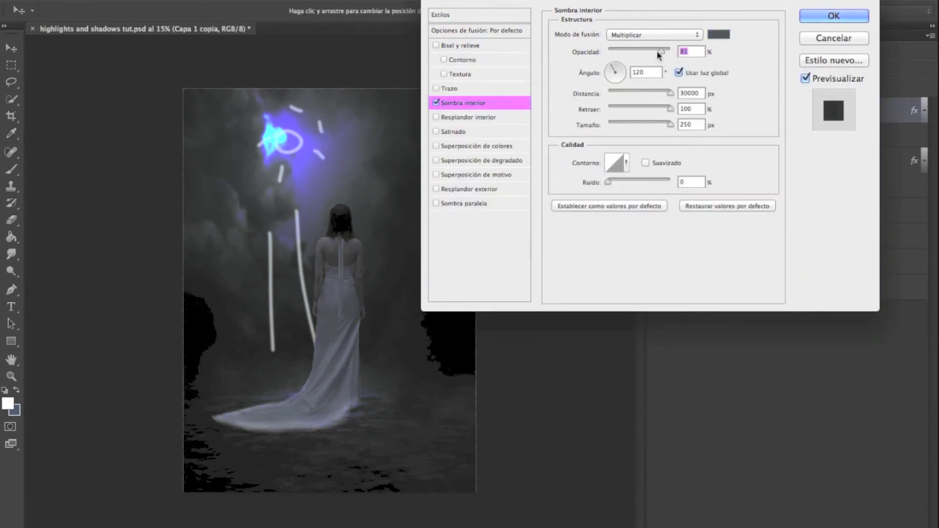
{"action": "left_click", "coordinate": [834, 16]}
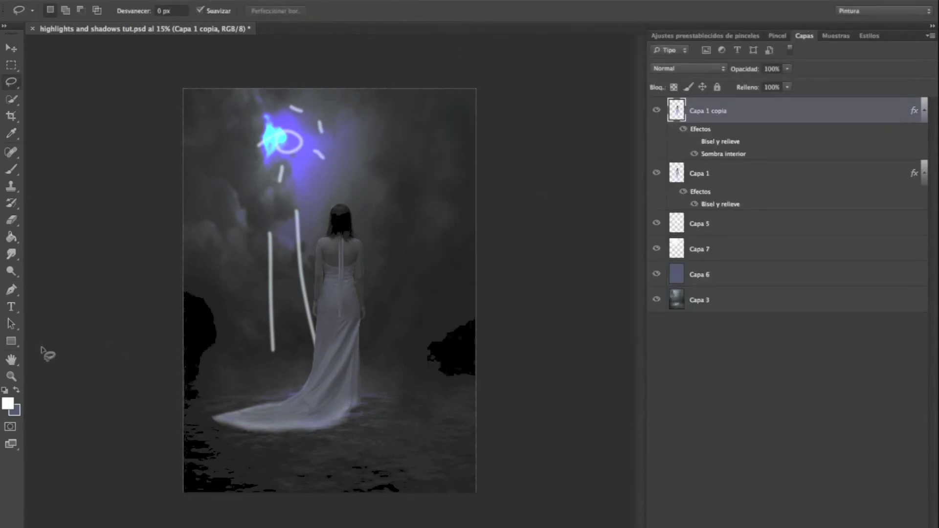
Step: Zoom in and erase the dark shading from the hair's left side with a soft 279 px eraser
{"action": "left_click", "coordinate": [11, 376]}
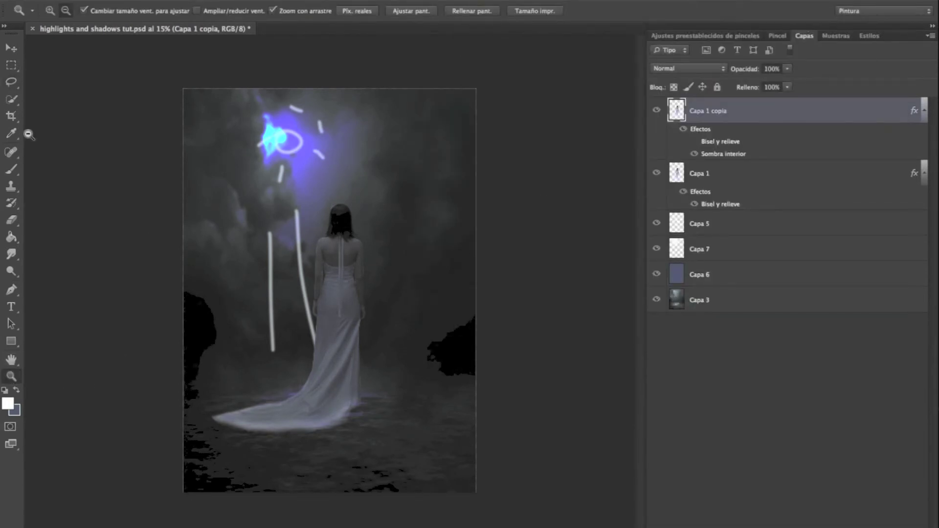
{"action": "left_click", "coordinate": [51, 10]}
{"action": "left_click", "coordinate": [332, 267]}
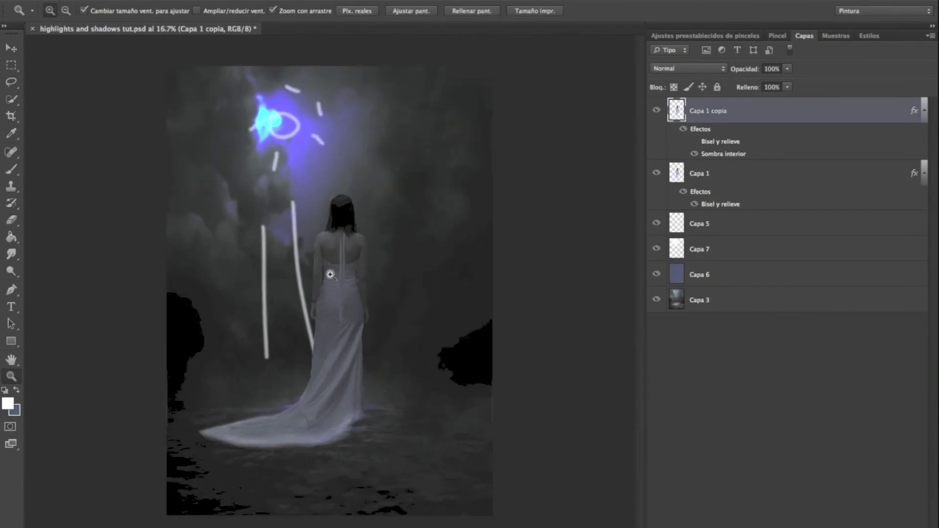
{"action": "left_click", "coordinate": [330, 249]}
{"action": "left_click_drag", "start_coordinate": [638, 225], "coordinate": [638, 244]}
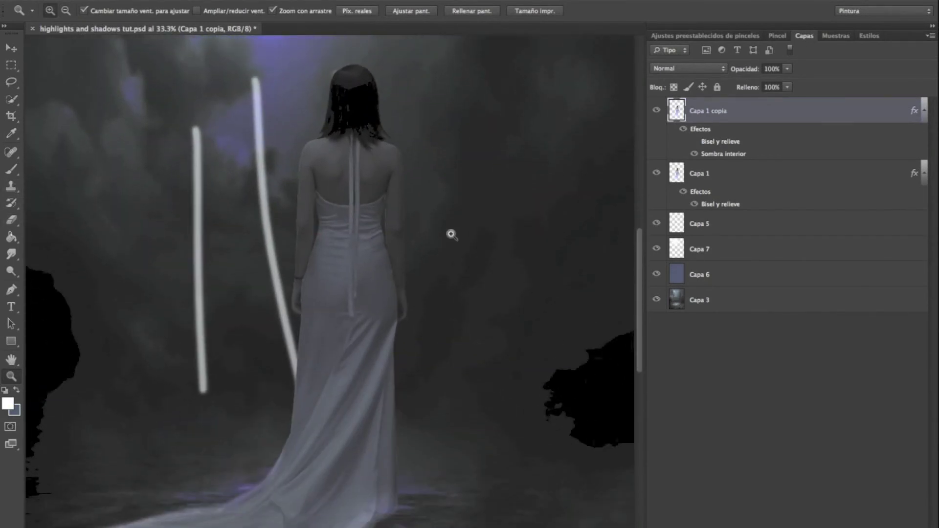
{"action": "left_click", "coordinate": [11, 221]}
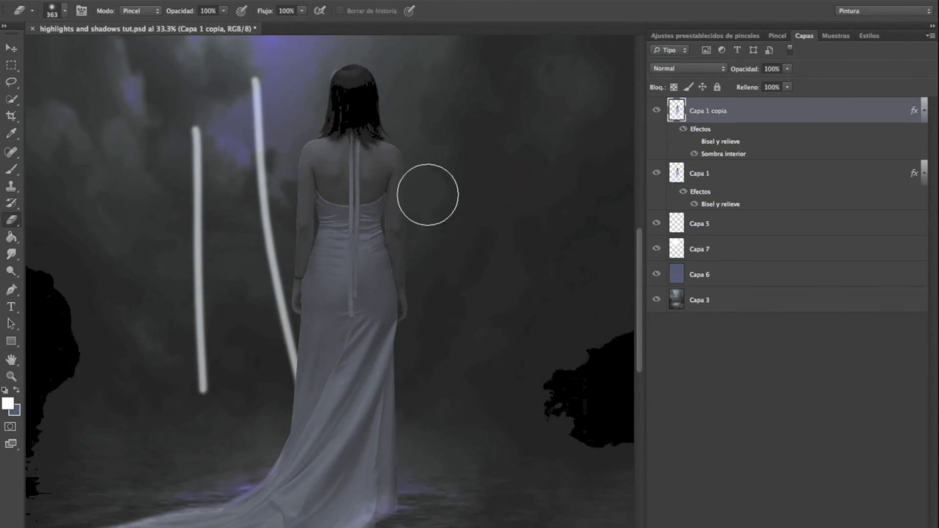
{"action": "right_click", "coordinate": [293, 174]}
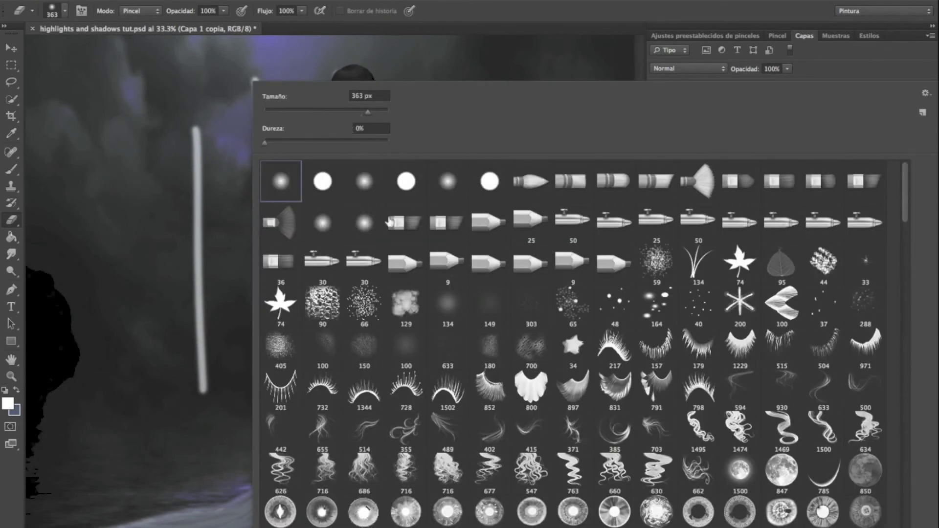
{"action": "left_click", "coordinate": [447, 307]}
{"action": "type", "text": "279"}
{"action": "key", "text": "Return"}
{"action": "left_click_drag", "start_coordinate": [321, 98], "coordinate": [344, 57]}
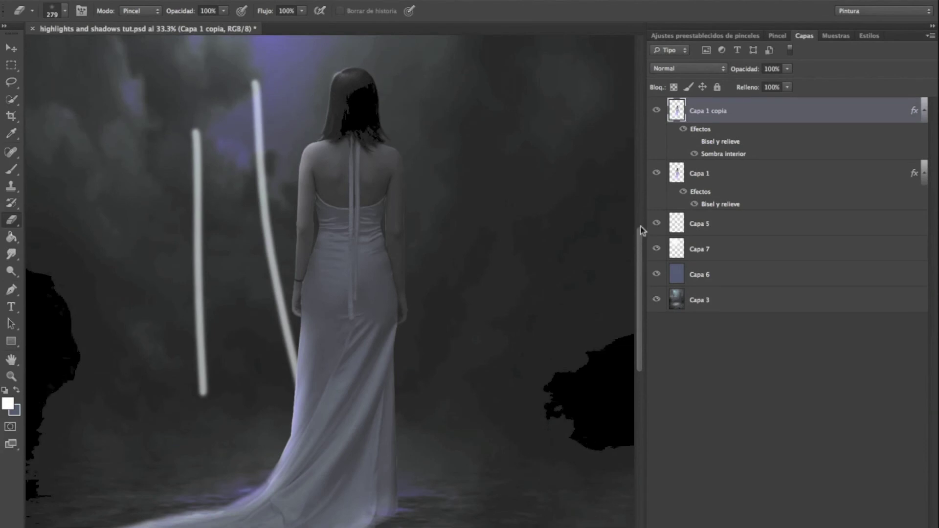
{"action": "left_click_drag", "start_coordinate": [642, 241], "coordinate": [641, 227]}
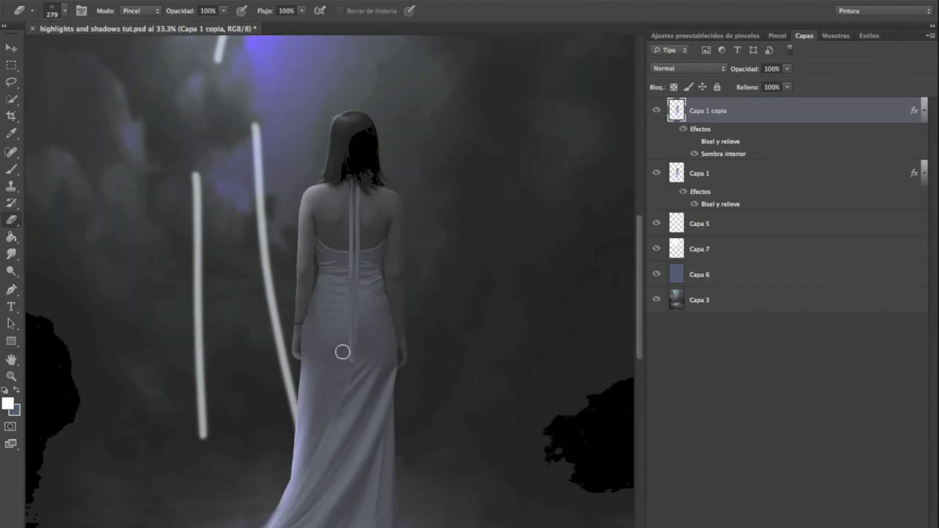
Step: Switch to a 77 px eraser and erase shading along the woman's arm and back edges
{"action": "left_click", "coordinate": [11, 376]}
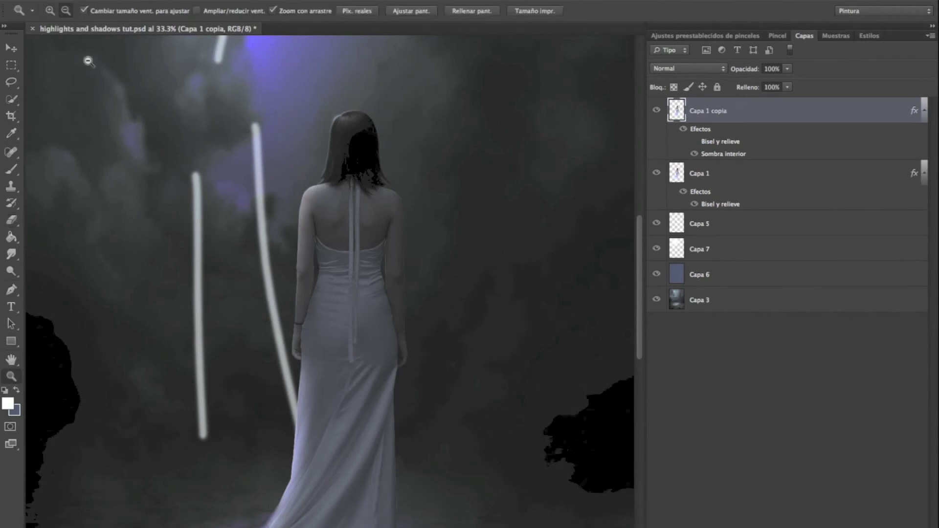
{"action": "left_click", "coordinate": [89, 74], "text": "alt"}
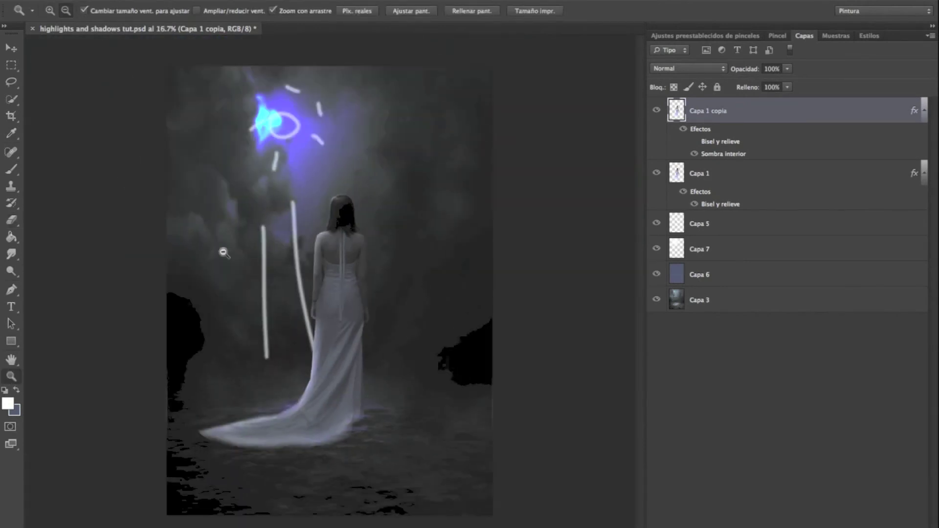
{"action": "left_click", "coordinate": [10, 217]}
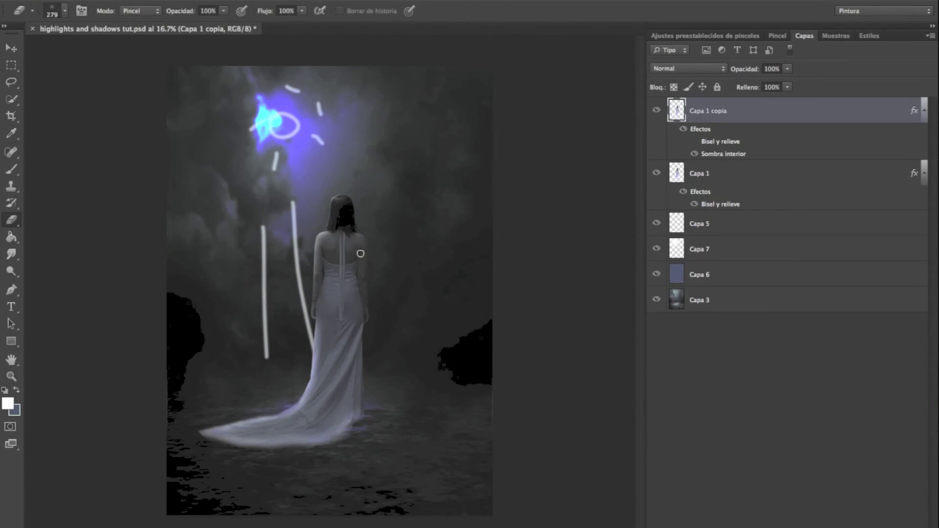
{"action": "right_click", "coordinate": [328, 288]}
{"action": "type", "text": "77"}
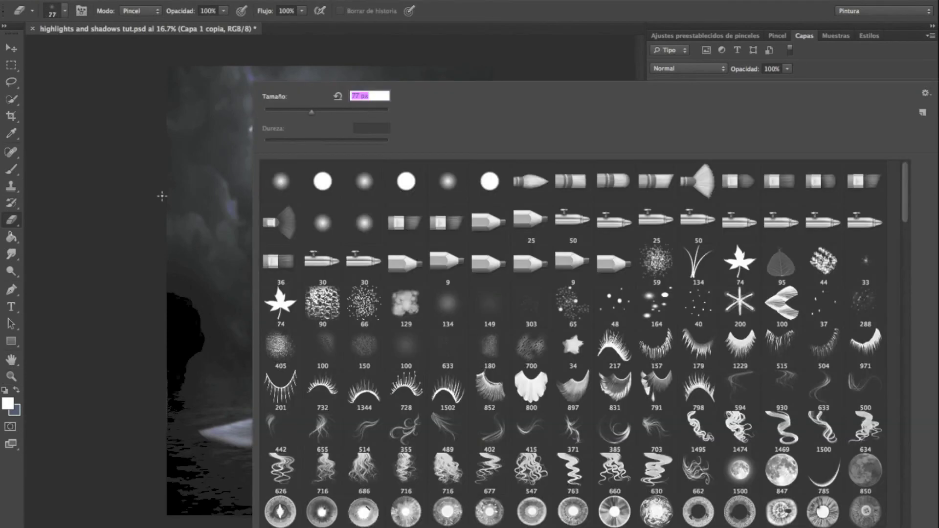
{"action": "key", "text": "Return"}
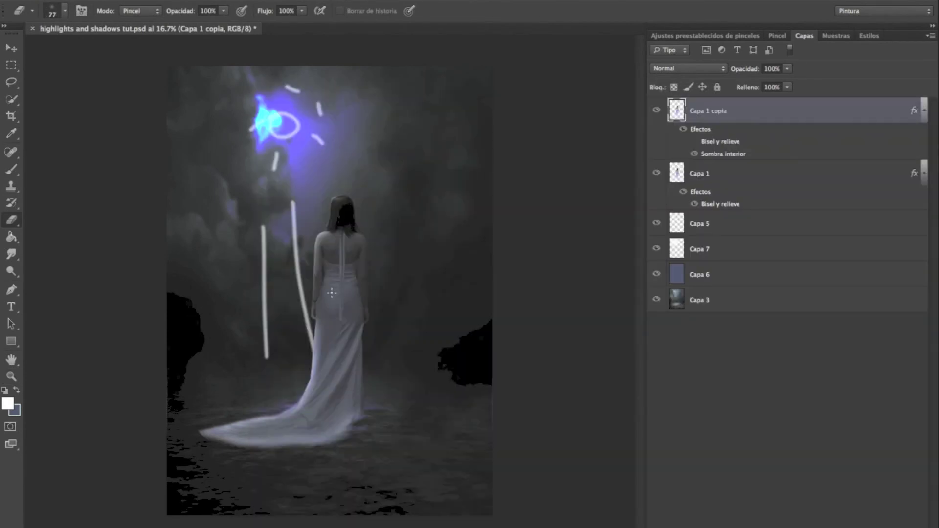
{"action": "scroll", "coordinate": [323, 297], "scroll_direction": "up", "scroll_amount": 1}
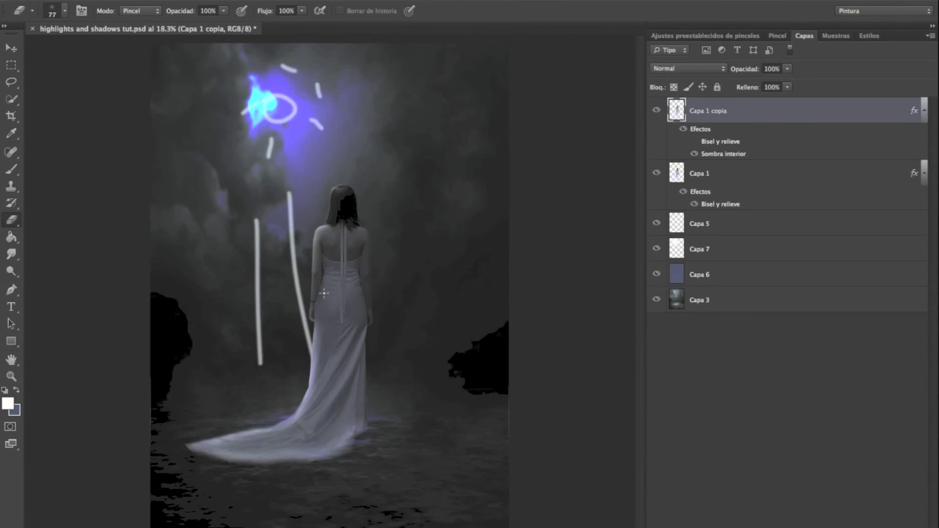
{"action": "left_click", "coordinate": [11, 375]}
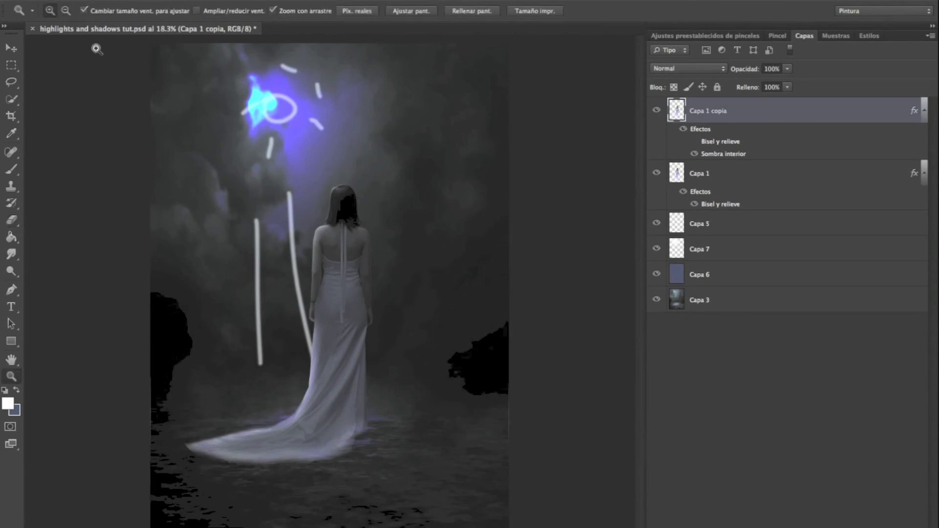
{"action": "left_click", "coordinate": [323, 282]}
{"action": "left_click", "coordinate": [331, 278]}
{"action": "left_click", "coordinate": [11, 219]}
{"action": "left_click_drag", "start_coordinate": [314, 213], "coordinate": [301, 313]}
{"action": "mouse_move", "coordinate": [317, 226]}
{"action": "left_mouse_down"}
{"action": "mouse_move", "coordinate": [302, 315]}
{"action": "mouse_move", "coordinate": [310, 251]}
{"action": "left_mouse_up"}
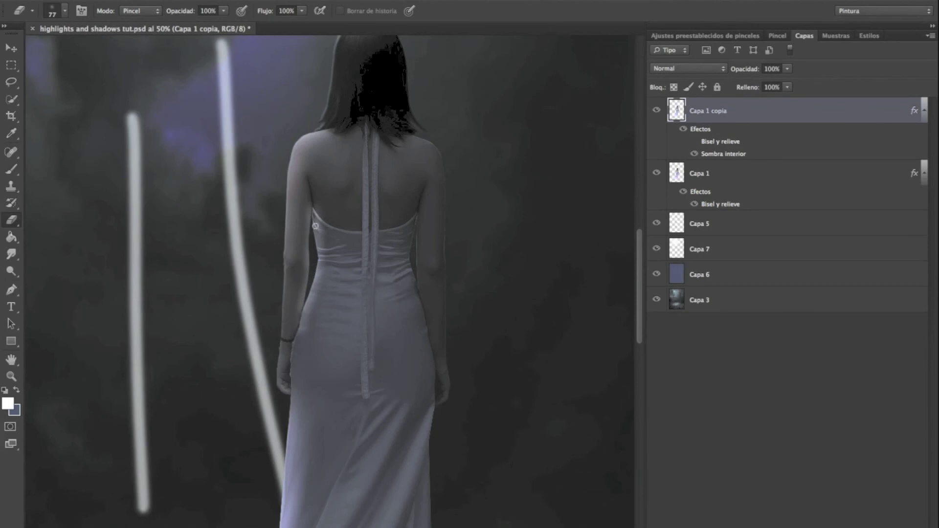
Step: Set a soft 44 px eraser brush, zoom out to the whole document, and select Capa 1
{"action": "right_click", "coordinate": [424, 246]}
{"action": "left_click", "coordinate": [477, 300]}
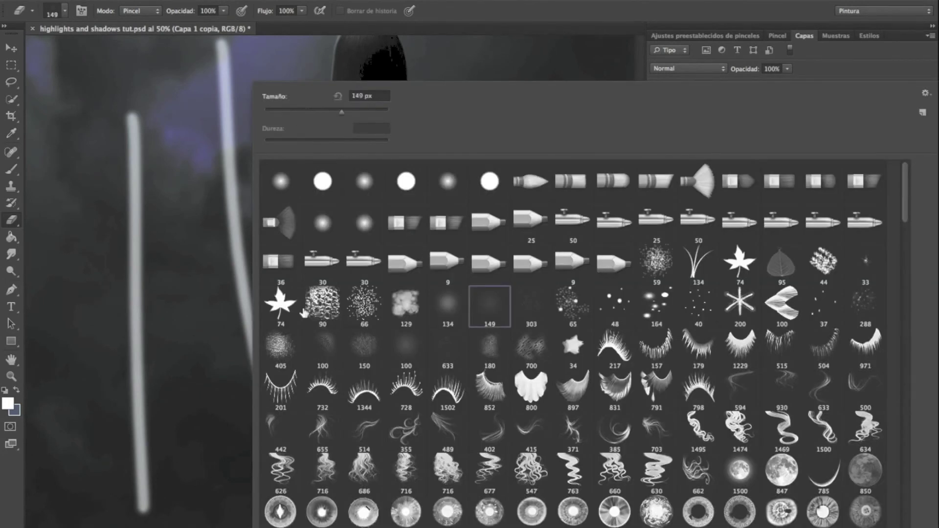
{"action": "left_click", "coordinate": [196, 298]}
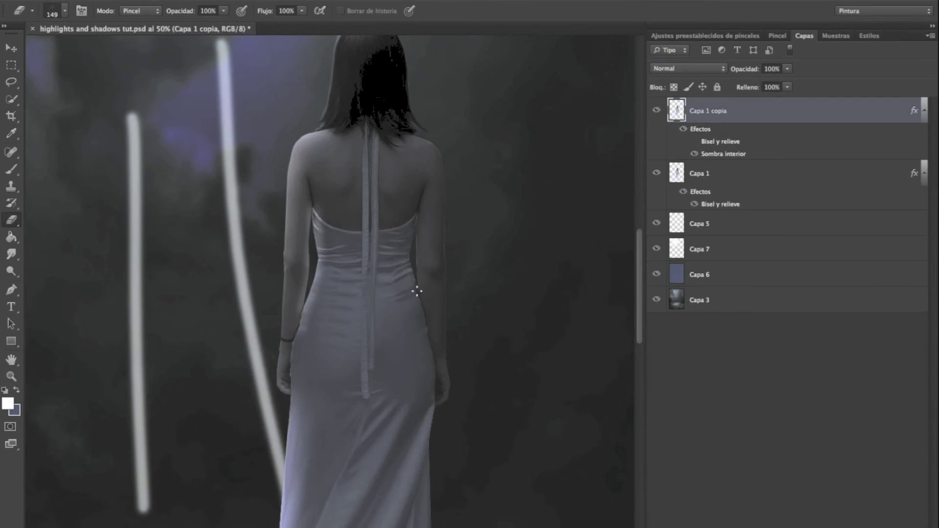
{"action": "right_click", "coordinate": [417, 292]}
{"action": "type", "text": "44"}
{"action": "key", "text": "Return"}
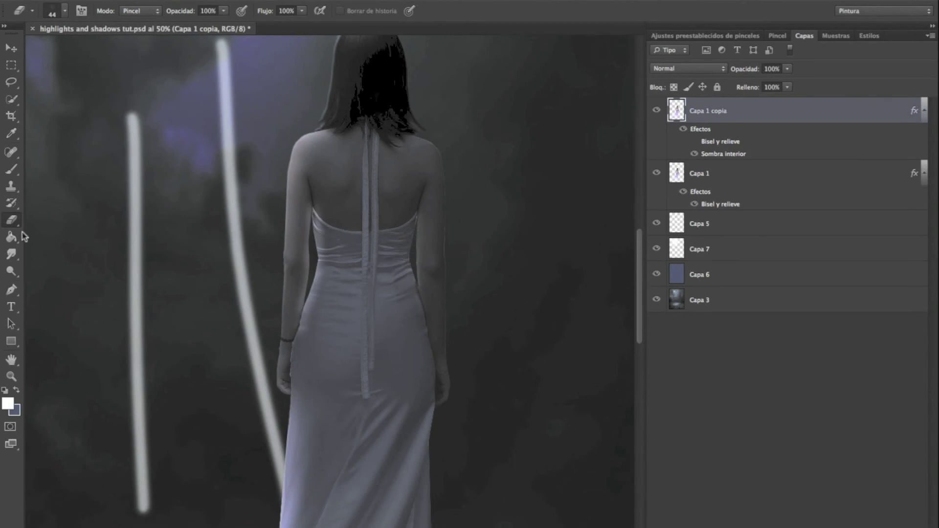
{"action": "left_click", "coordinate": [11, 376]}
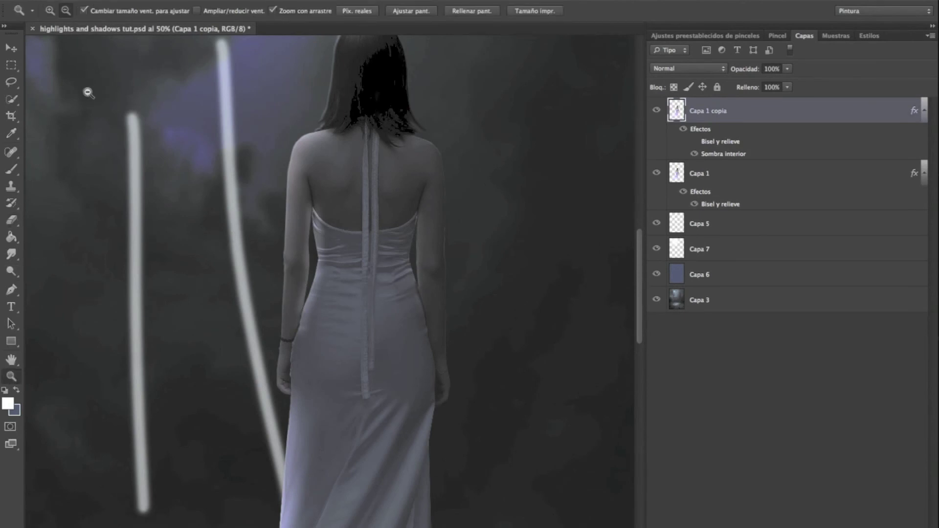
{"action": "left_click", "coordinate": [87, 104], "text": "alt"}
{"action": "left_click", "coordinate": [81, 126], "text": "alt"}
{"action": "left_click", "coordinate": [62, 93], "text": "alt"}
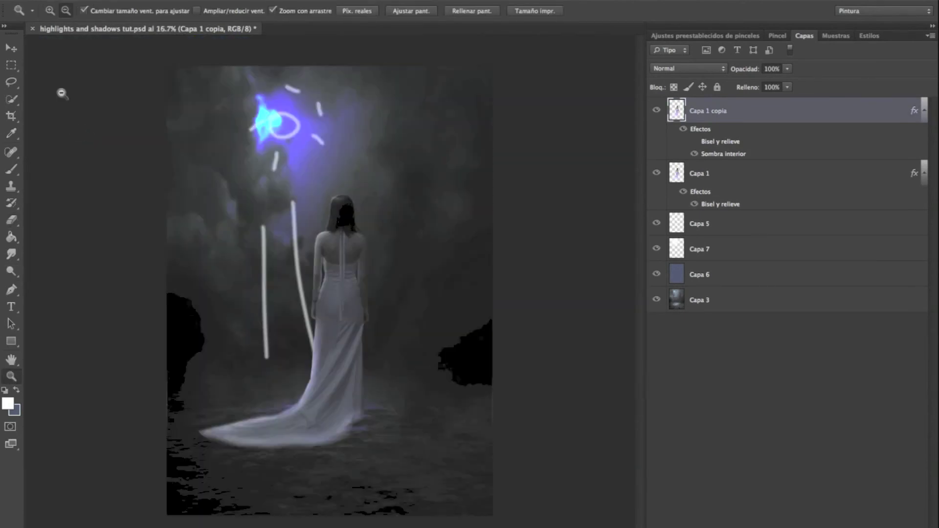
{"action": "left_click", "coordinate": [13, 67]}
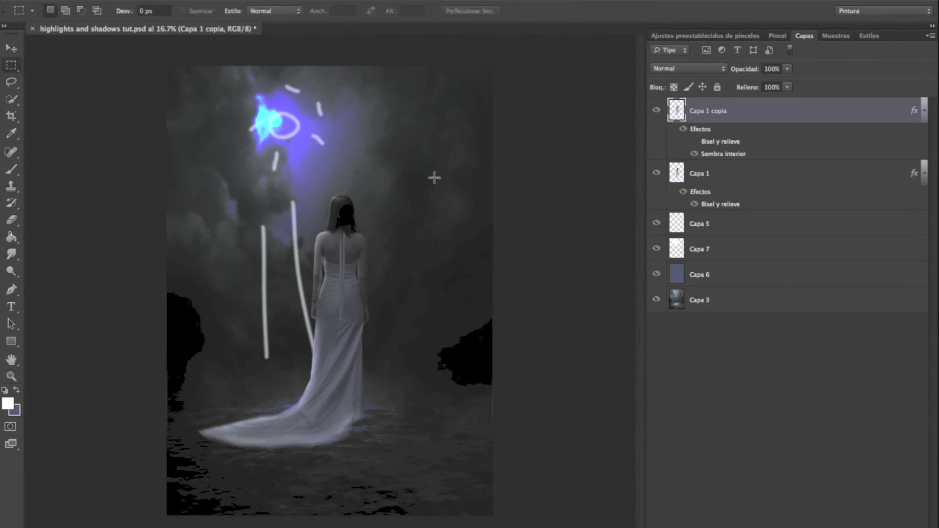
{"action": "left_click", "coordinate": [707, 177]}
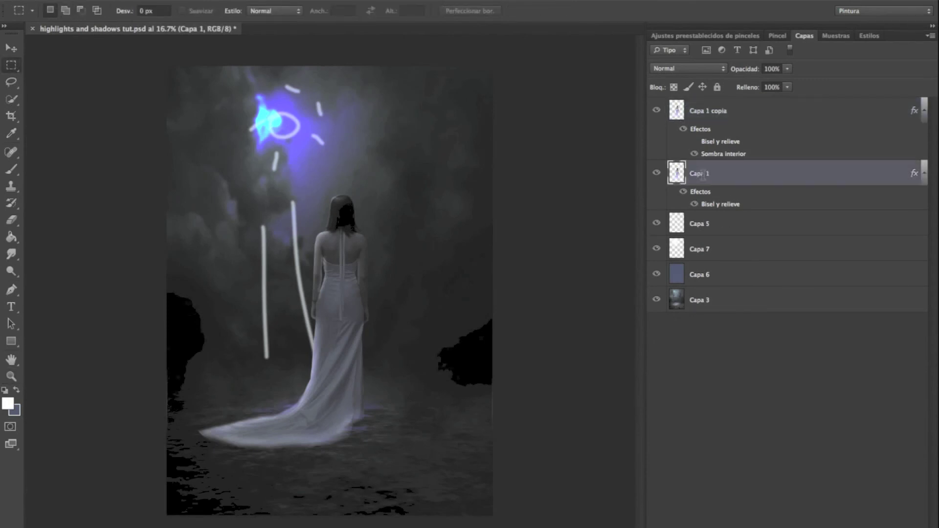
Step: Change Capa 1's bevel highlight to white (ffffff) and hide the Capa 5 light-streak layer
{"action": "right_click", "coordinate": [461, 238]}
{"action": "left_click", "coordinate": [526, 198]}
{"action": "left_click", "coordinate": [462, 45]}
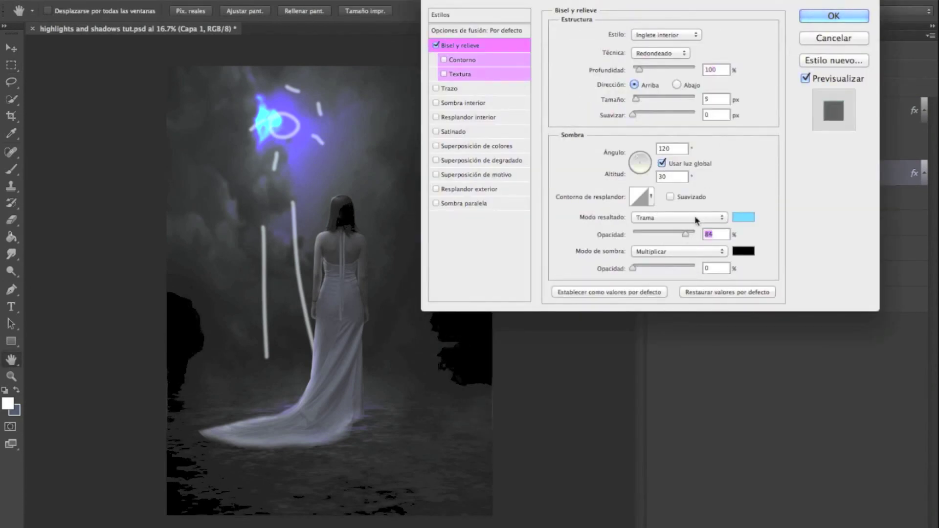
{"action": "left_click", "coordinate": [749, 220]}
{"action": "type", "text": "ffffff"}
{"action": "left_click", "coordinate": [763, 88]}
{"action": "left_click", "coordinate": [837, 15]}
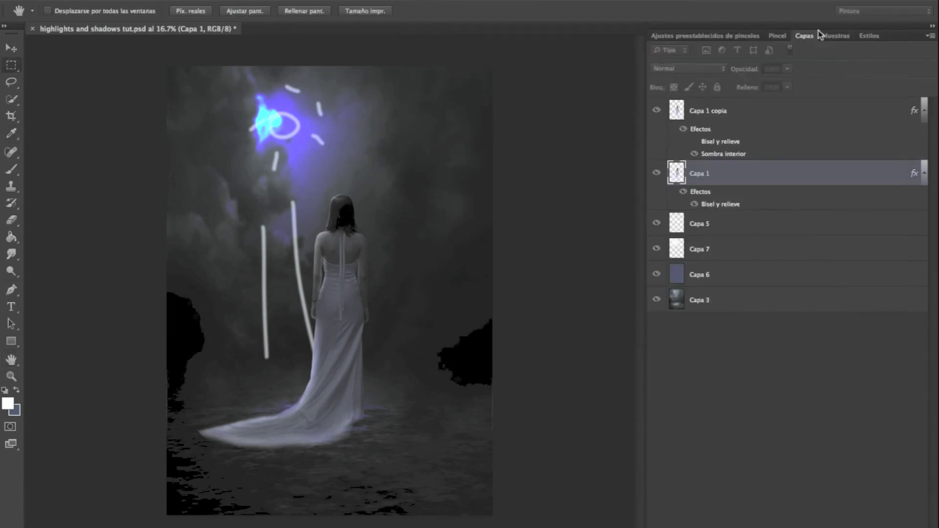
{"action": "left_click", "coordinate": [707, 114]}
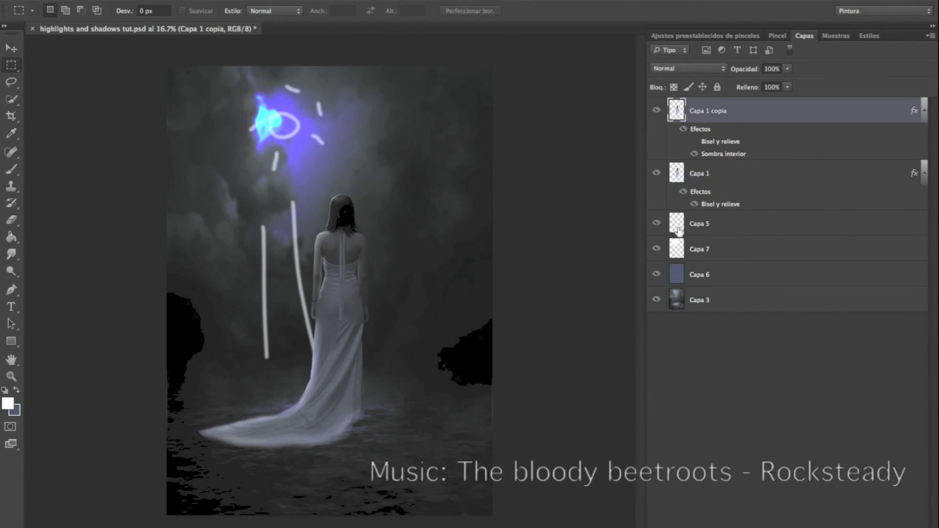
{"action": "left_click", "coordinate": [656, 224]}
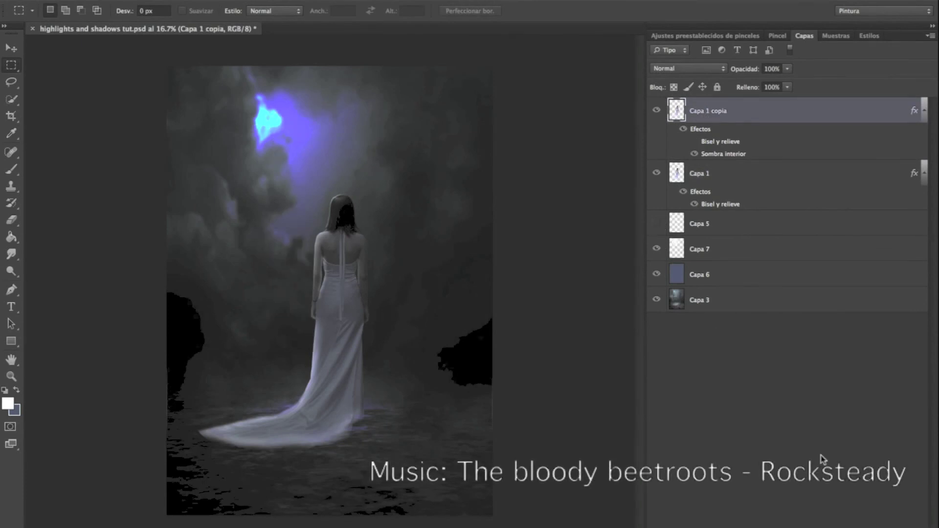
Step: Duplicate Capa 1 as Capa 1 copia 2 and rasterize its layer style
{"action": "right_click", "coordinate": [701, 177]}
{"action": "left_click", "coordinate": [729, 147]}
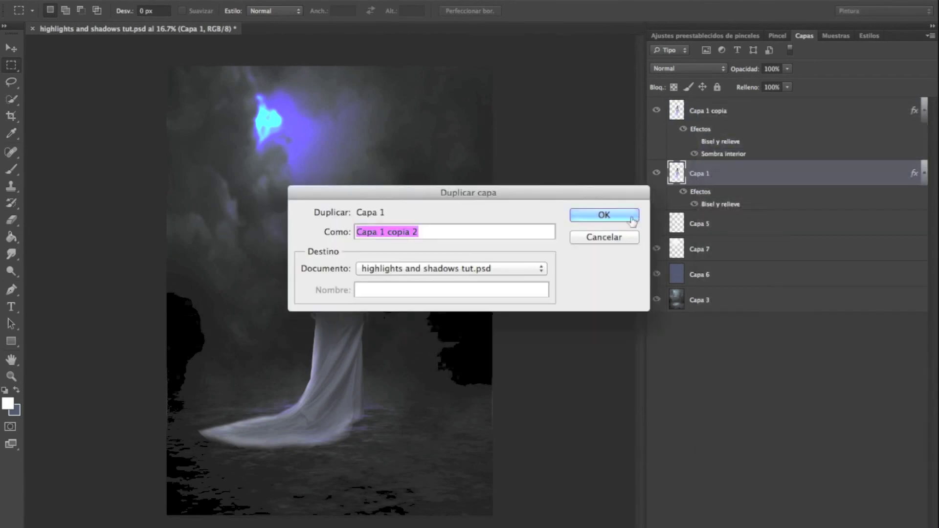
{"action": "left_click", "coordinate": [619, 214]}
{"action": "right_click", "coordinate": [712, 182]}
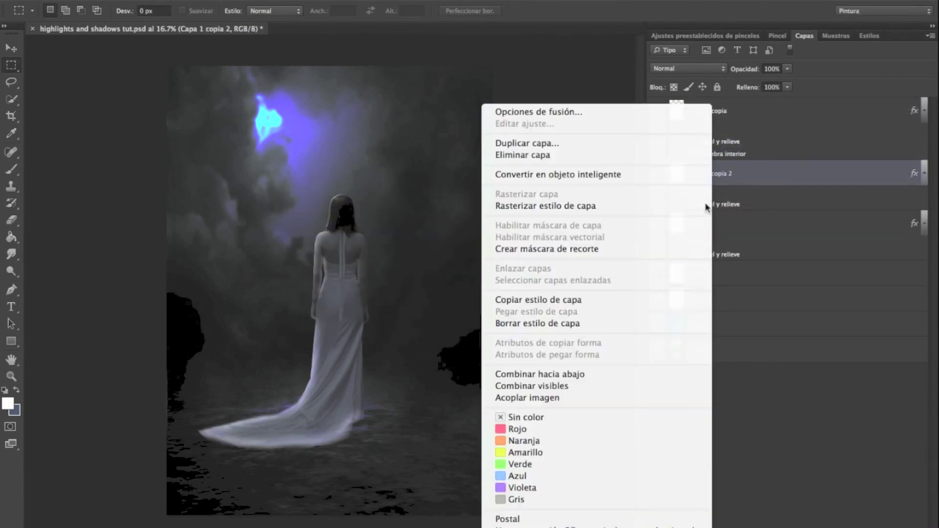
{"action": "left_click", "coordinate": [694, 204]}
Step: Flip the copy vertically, move it down, and rotate it to about 160 degrees
{"action": "right_click", "coordinate": [340, 285]}
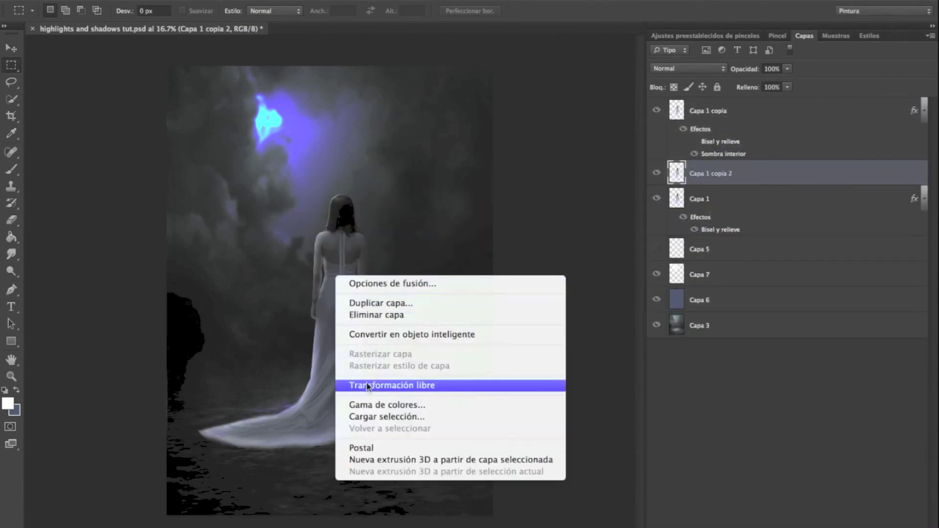
{"action": "left_click", "coordinate": [430, 386]}
{"action": "right_click", "coordinate": [344, 279]}
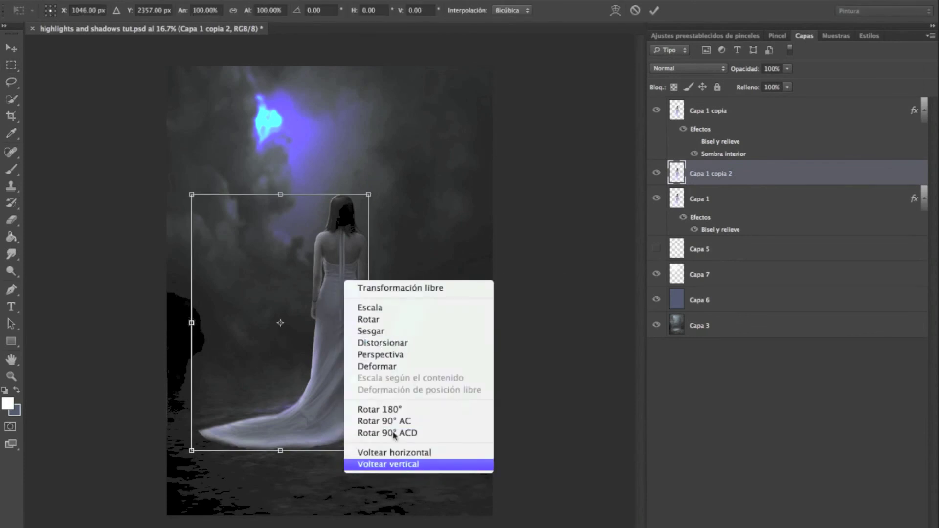
{"action": "left_click", "coordinate": [394, 464]}
{"action": "left_click_drag", "start_coordinate": [324, 226], "coordinate": [324, 419]}
{"action": "left_click_drag", "start_coordinate": [437, 401], "coordinate": [494, 266]}
{"action": "mouse_move", "coordinate": [321, 416]}
{"action": "left_mouse_down"}
{"action": "mouse_move", "coordinate": [357, 427]}
{"action": "mouse_move", "coordinate": [347, 421]}
{"action": "mouse_move", "coordinate": [332, 205]}
{"action": "left_mouse_up"}
Step: Apply a perspective distortion, fit the reflection under the train, and commit the transform
{"action": "right_click", "coordinate": [339, 235]}
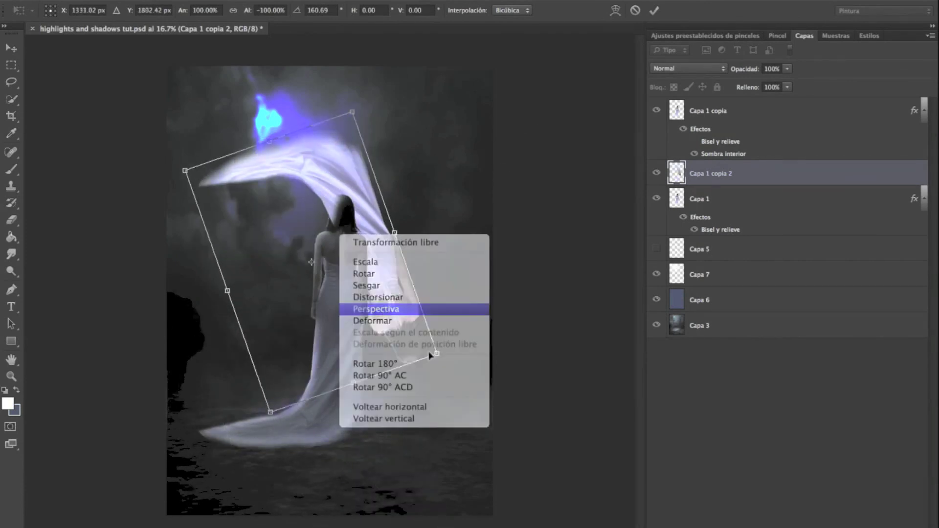
{"action": "left_click_drag", "start_coordinate": [440, 355], "coordinate": [519, 350]}
{"action": "mouse_move", "coordinate": [374, 186]}
{"action": "left_mouse_down"}
{"action": "mouse_move", "coordinate": [377, 462]}
{"action": "mouse_move", "coordinate": [370, 445]}
{"action": "left_mouse_up"}
{"action": "right_click", "coordinate": [367, 430]}
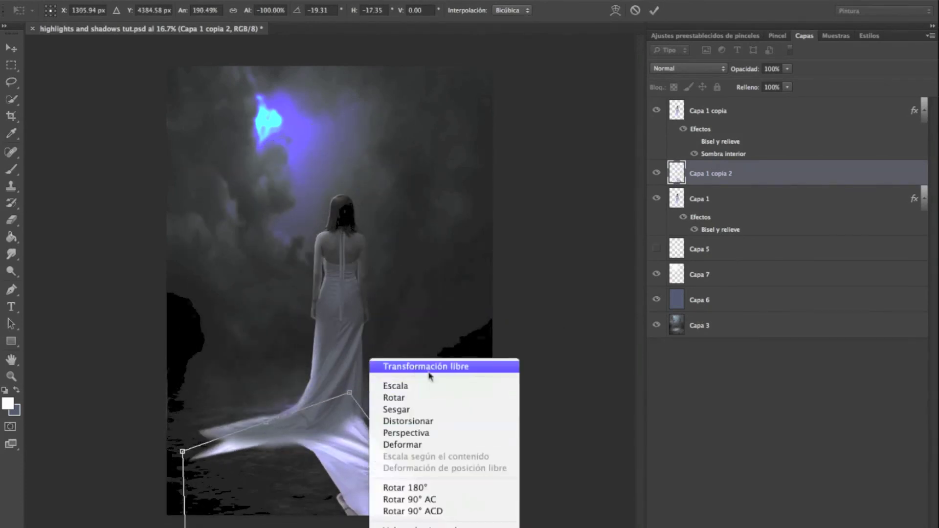
{"action": "left_click", "coordinate": [401, 362]}
{"action": "mouse_move", "coordinate": [472, 377]}
{"action": "left_mouse_down"}
{"action": "mouse_move", "coordinate": [480, 391]}
{"action": "mouse_move", "coordinate": [477, 384]}
{"action": "left_mouse_up"}
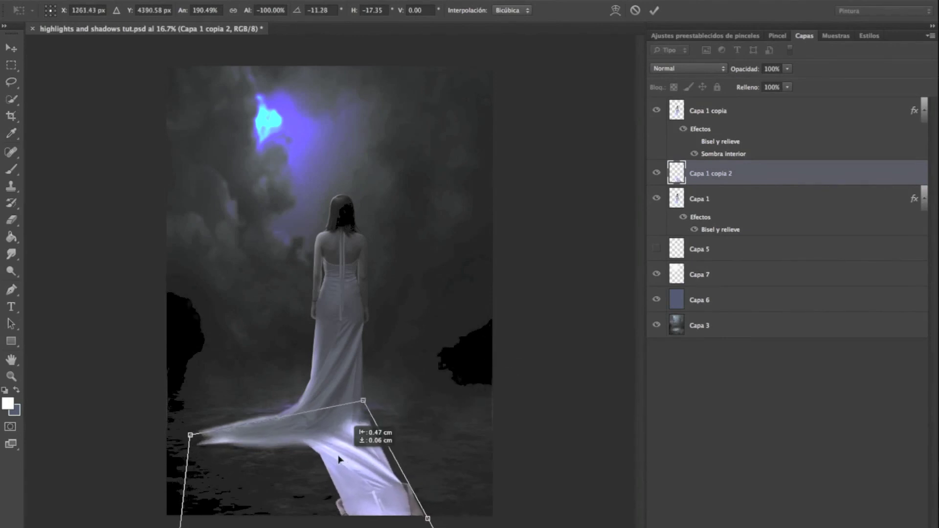
{"action": "left_click_drag", "start_coordinate": [354, 459], "coordinate": [342, 460]}
{"action": "left_click", "coordinate": [654, 11]}
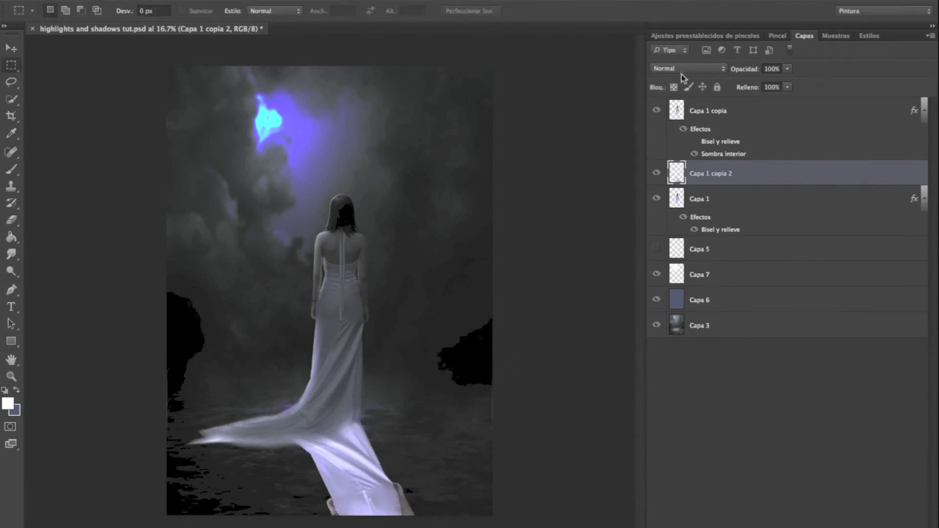
Step: Move Capa 1 copia 2 to the top of the stack in Multiplicar mode at 87% opacity
{"action": "left_click", "coordinate": [687, 69]}
{"action": "left_click", "coordinate": [682, 102]}
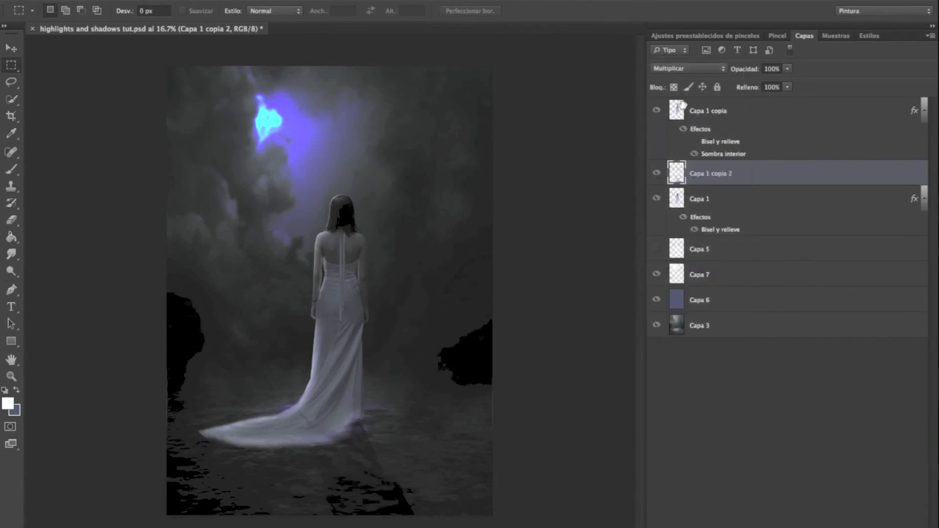
{"action": "left_click", "coordinate": [687, 68]}
{"action": "left_click", "coordinate": [682, 77]}
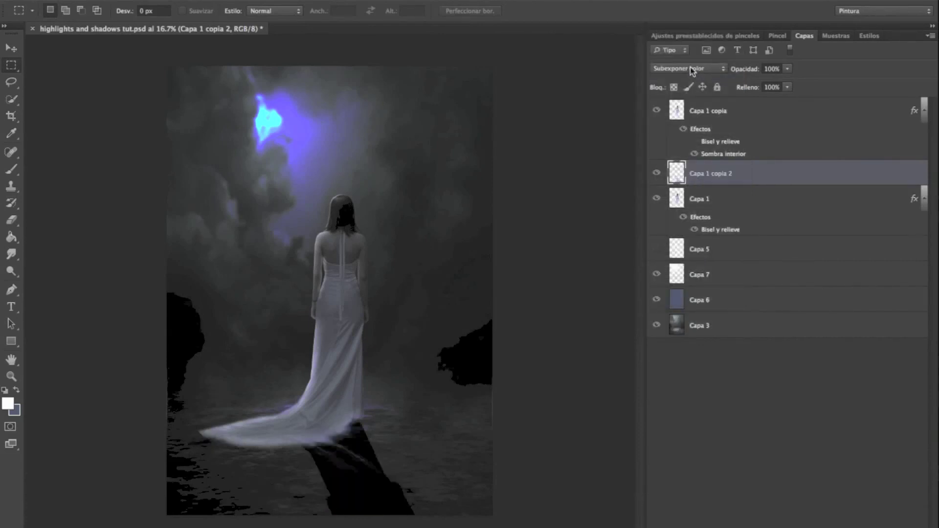
{"action": "left_click", "coordinate": [425, 3]}
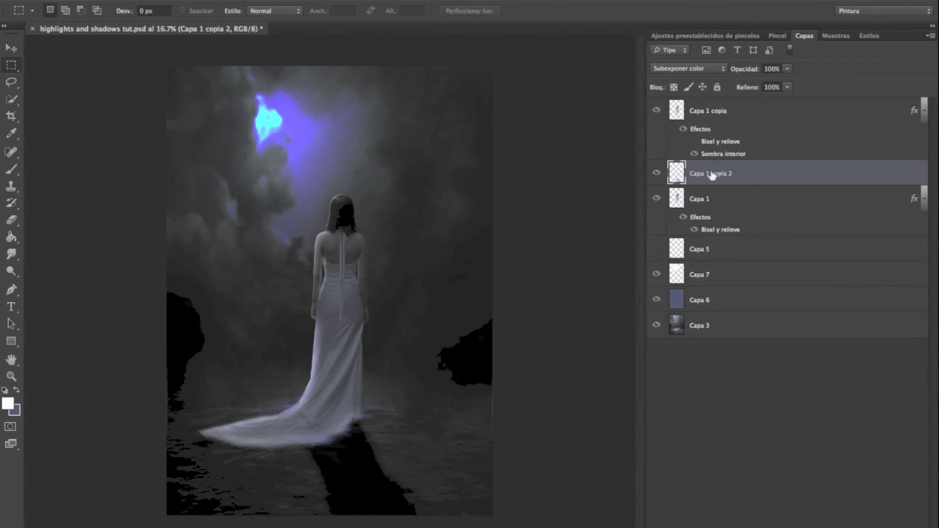
{"action": "left_click_drag", "start_coordinate": [712, 175], "coordinate": [713, 108]}
{"action": "left_click_drag", "start_coordinate": [788, 74], "coordinate": [778, 81]}
{"action": "left_click", "coordinate": [687, 68]}
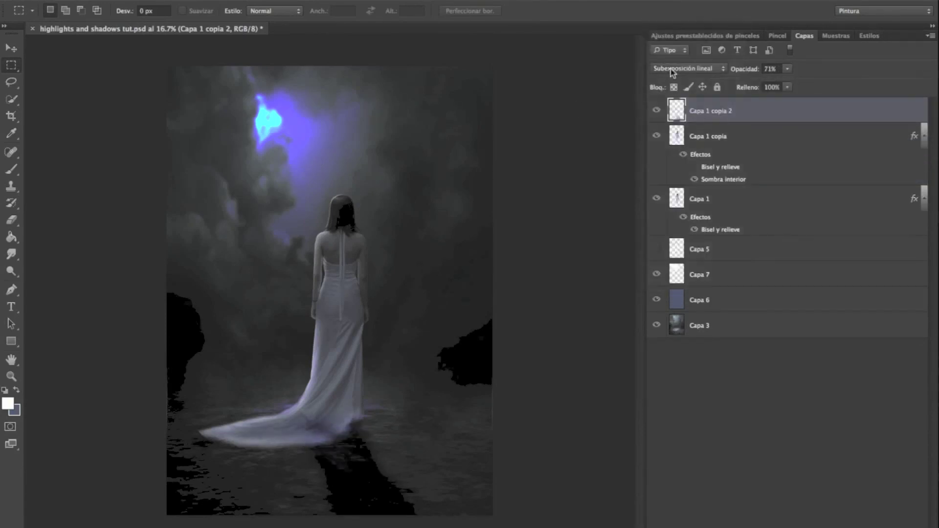
{"action": "left_click", "coordinate": [675, 72]}
{"action": "left_click", "coordinate": [674, 52]}
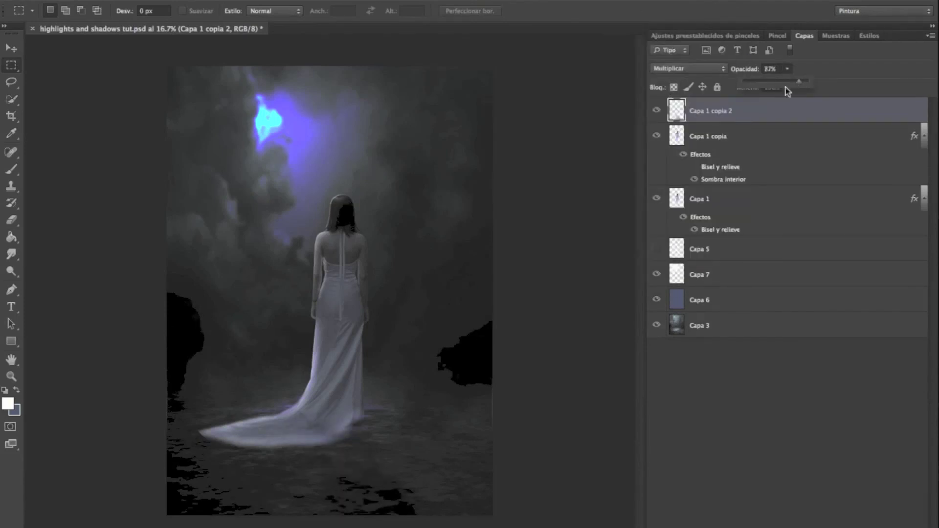
Step: Load Capa 1 copia's outline as a selection
{"action": "left_click", "coordinate": [713, 138]}
{"action": "right_click", "coordinate": [358, 379]}
{"action": "left_click", "coordinate": [386, 472]}
{"action": "key", "text": "Return"}
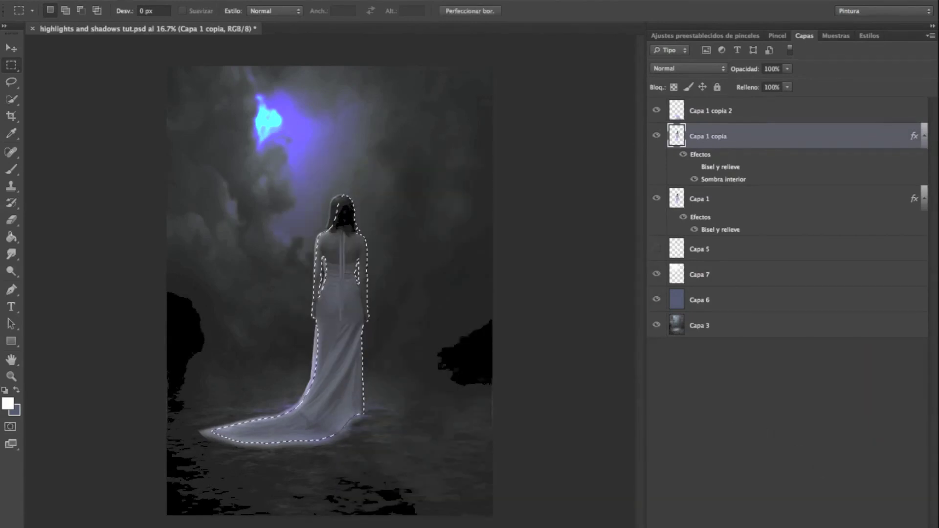
Step: Create the new layer Capa 8 and set up the Brush tool with black paint
{"action": "key", "text": "ctrl+shift+alt+n"}
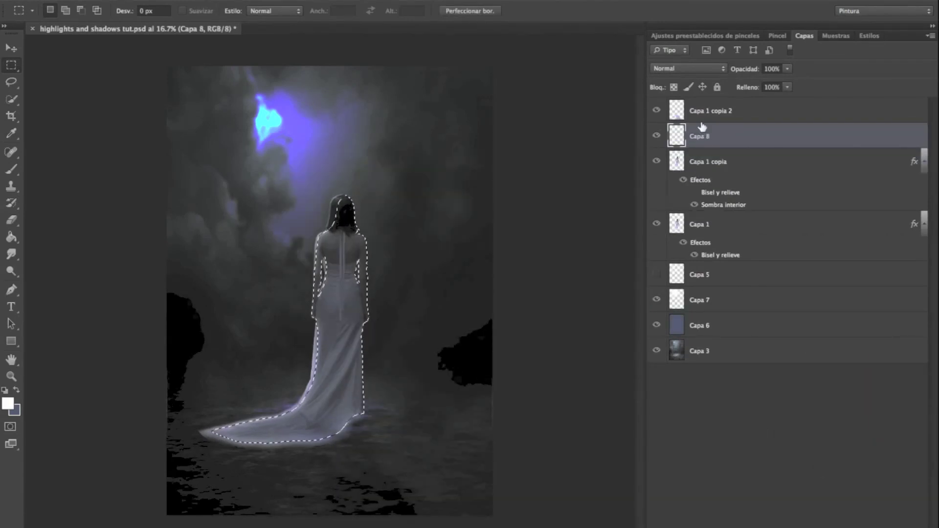
{"action": "left_click", "coordinate": [710, 111]}
{"action": "left_click", "coordinate": [787, 69]}
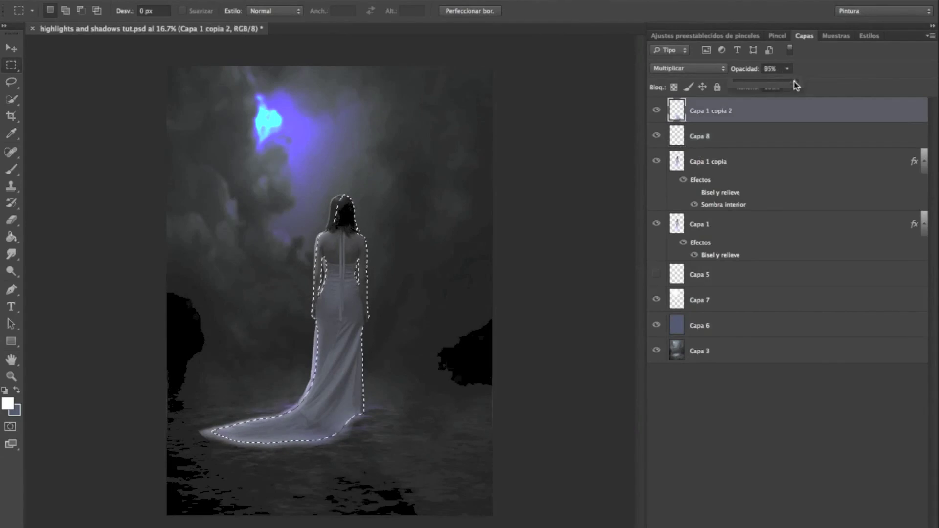
{"action": "left_click", "coordinate": [686, 141]}
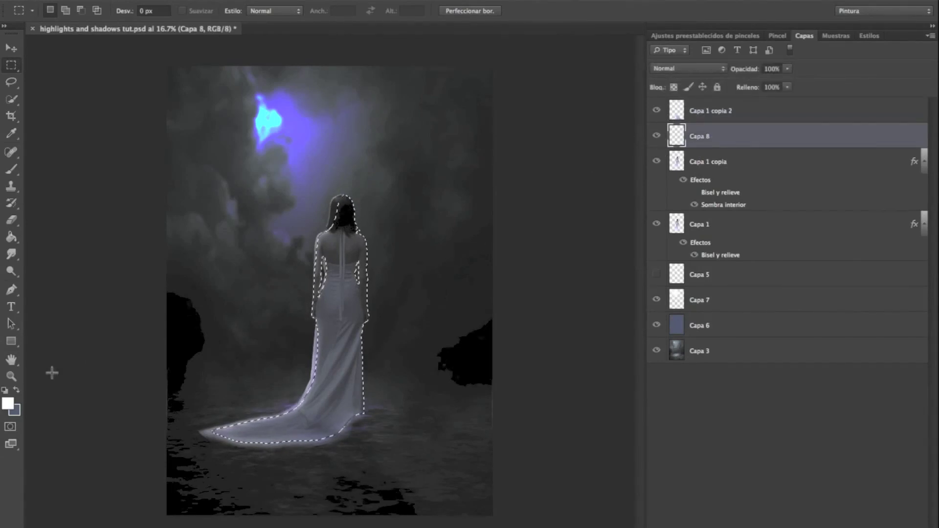
{"action": "left_click_drag", "start_coordinate": [11, 169], "coordinate": [39, 174]}
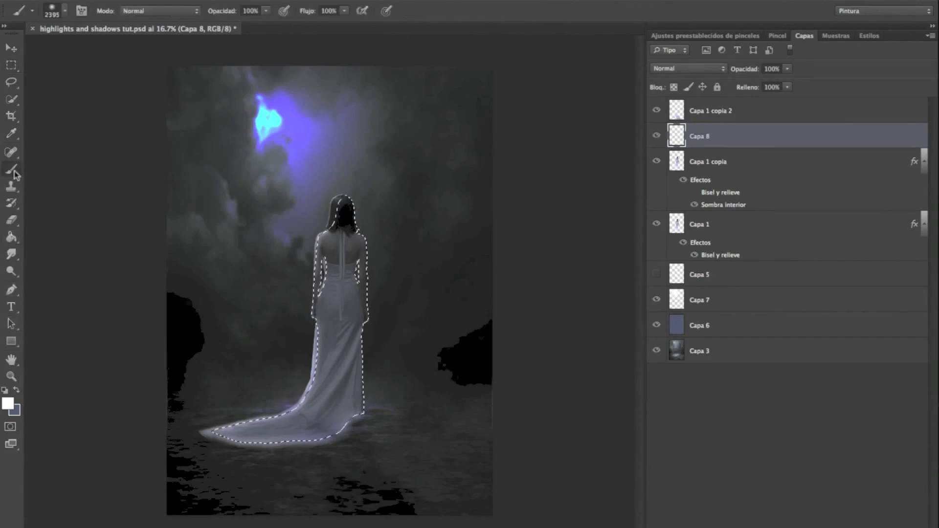
{"action": "left_click", "coordinate": [16, 390]}
{"action": "left_click", "coordinate": [8, 403]}
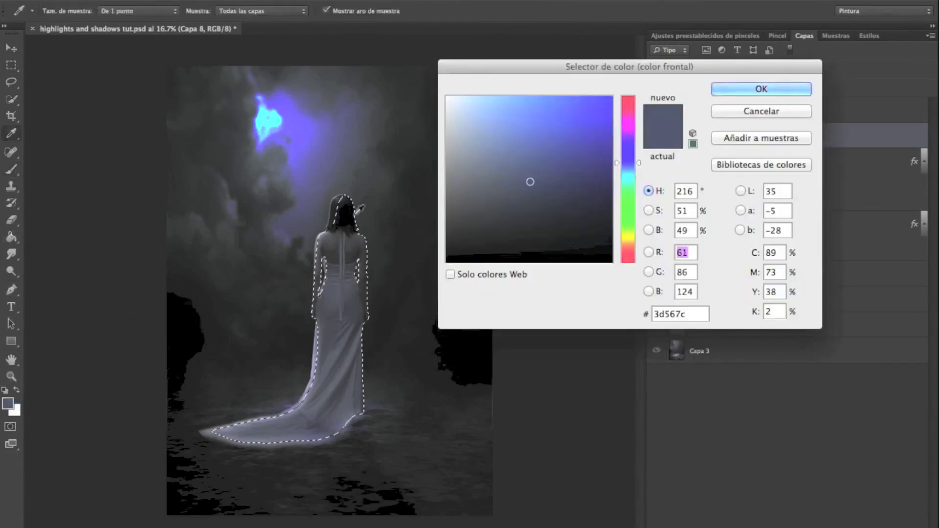
{"action": "left_click", "coordinate": [489, 272]}
{"action": "left_click", "coordinate": [792, 94]}
Step: Choose the soft round brush and size it to 468 px
{"action": "right_click", "coordinate": [322, 179]}
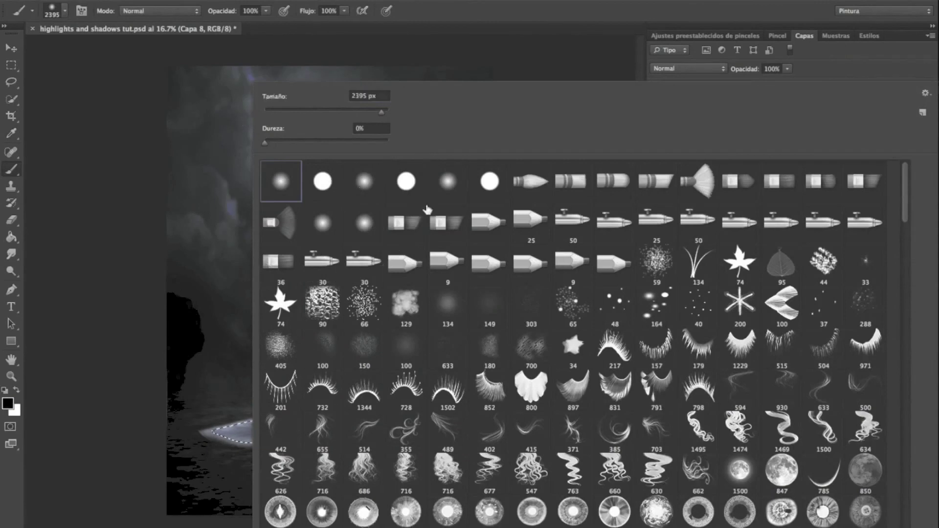
{"action": "left_click", "coordinate": [447, 303]}
{"action": "type", "text": "1211"}
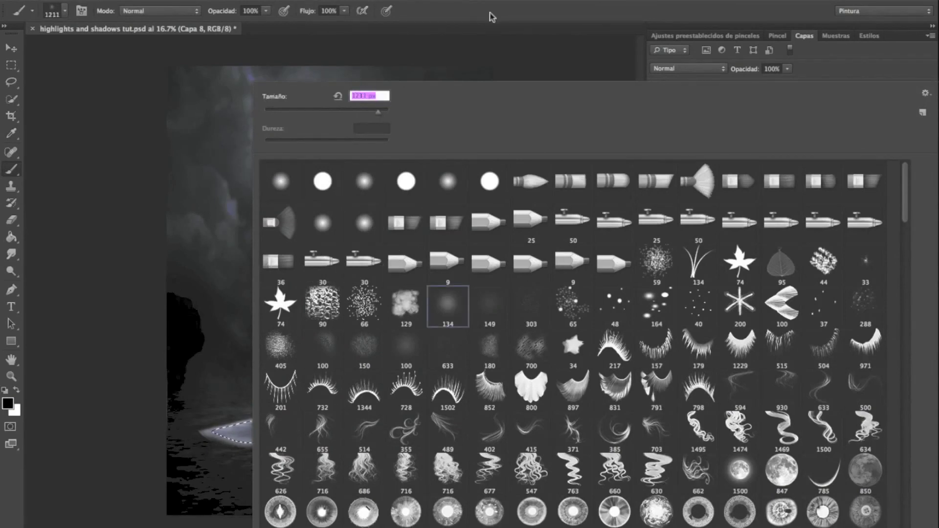
{"action": "key", "text": "Return"}
{"action": "right_click", "coordinate": [345, 349]}
{"action": "left_click_drag", "start_coordinate": [386, 111], "coordinate": [374, 111]}
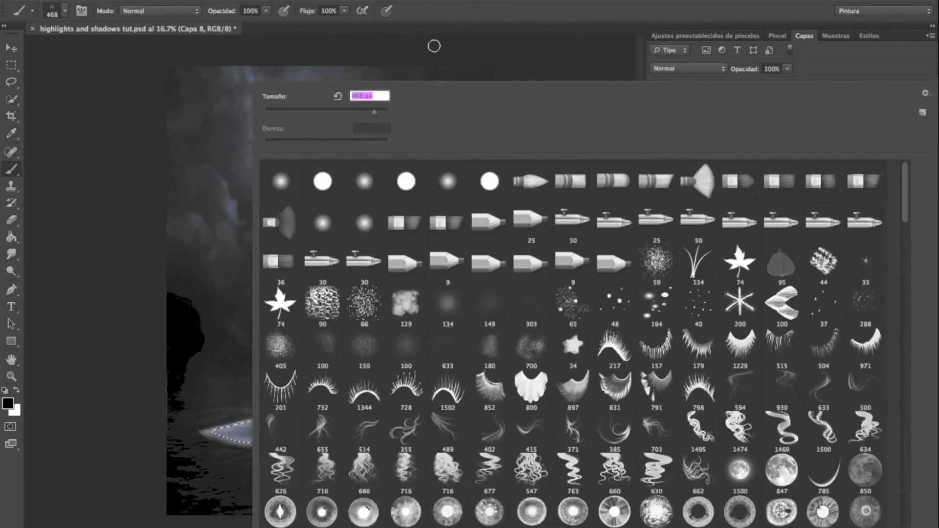
{"action": "key", "text": "Return"}
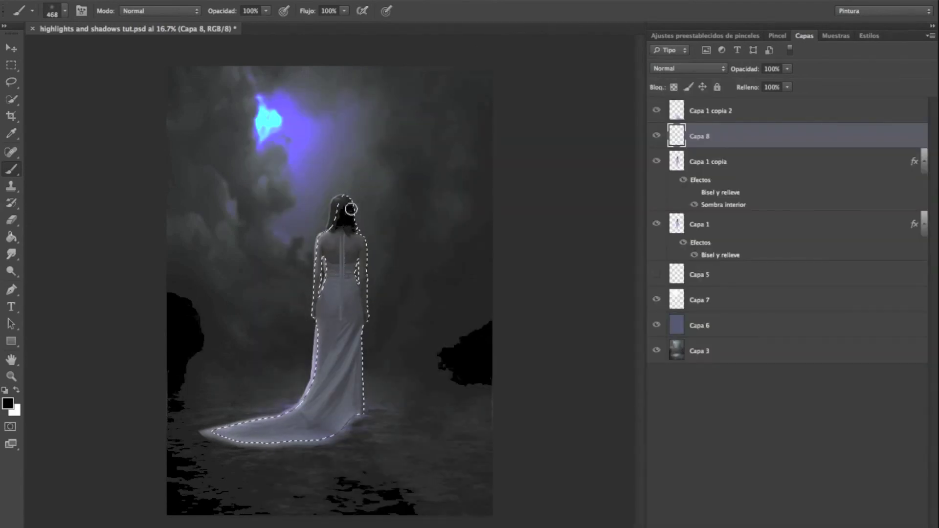
Step: Paint black shadow over the dress back, deselect, and darken the water beneath the train
{"action": "mouse_move", "coordinate": [346, 260]}
{"action": "left_mouse_down"}
{"action": "mouse_move", "coordinate": [326, 405]}
{"action": "mouse_move", "coordinate": [345, 352]}
{"action": "mouse_move", "coordinate": [325, 442]}
{"action": "mouse_move", "coordinate": [363, 394]}
{"action": "mouse_move", "coordinate": [189, 450]}
{"action": "left_mouse_up"}
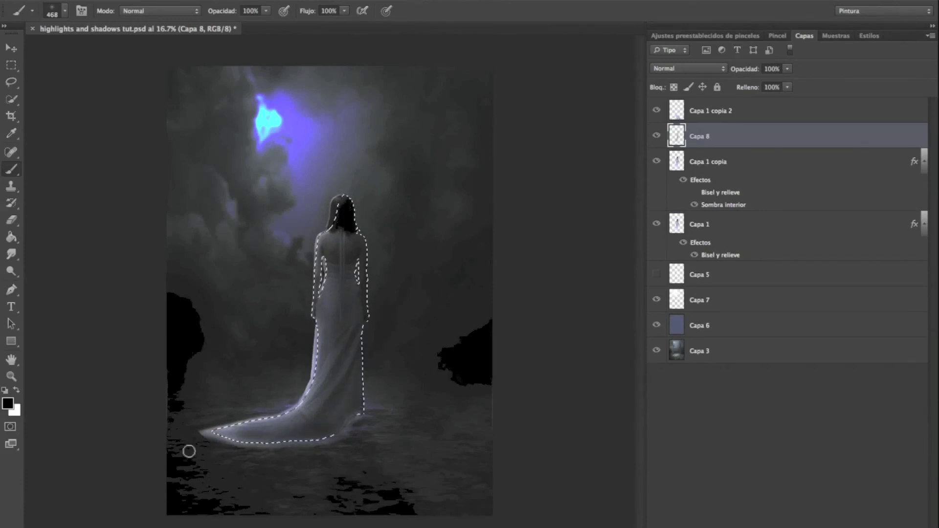
{"action": "left_click", "coordinate": [11, 82]}
{"action": "key", "text": "ctrl+d"}
{"action": "left_click", "coordinate": [13, 172]}
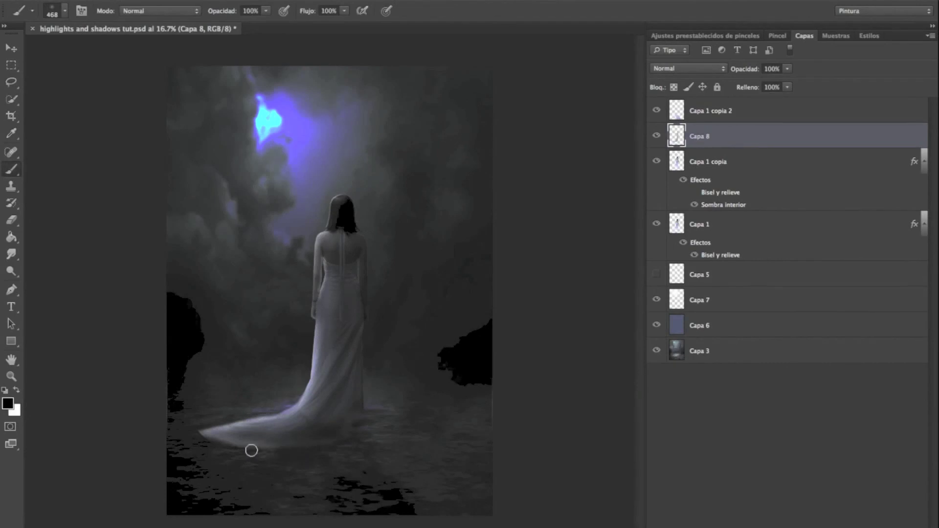
{"action": "mouse_move", "coordinate": [348, 429]}
{"action": "left_mouse_down"}
{"action": "mouse_move", "coordinate": [293, 452]}
{"action": "mouse_move", "coordinate": [285, 439]}
{"action": "left_mouse_up"}
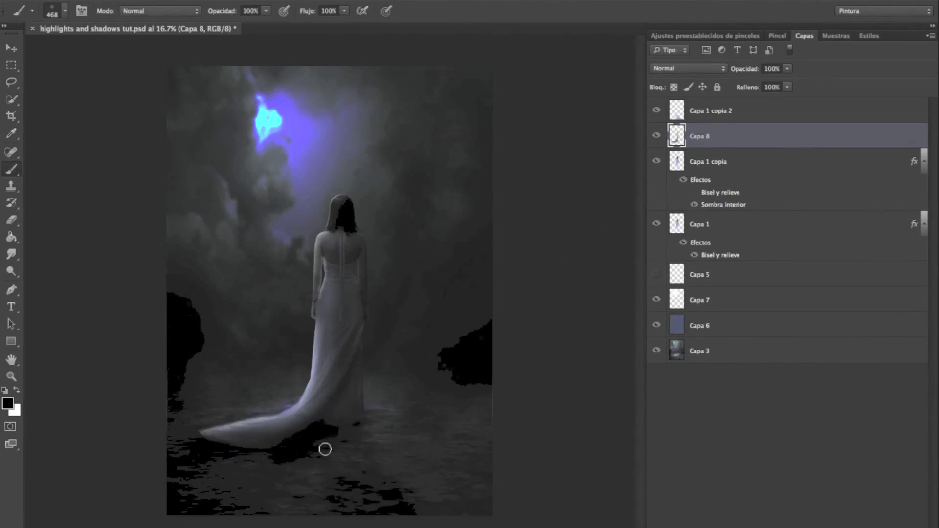
{"action": "mouse_move", "coordinate": [377, 444]}
{"action": "left_mouse_down"}
{"action": "mouse_move", "coordinate": [412, 505]}
{"action": "mouse_move", "coordinate": [377, 514]}
{"action": "mouse_move", "coordinate": [395, 462]}
{"action": "left_mouse_up"}
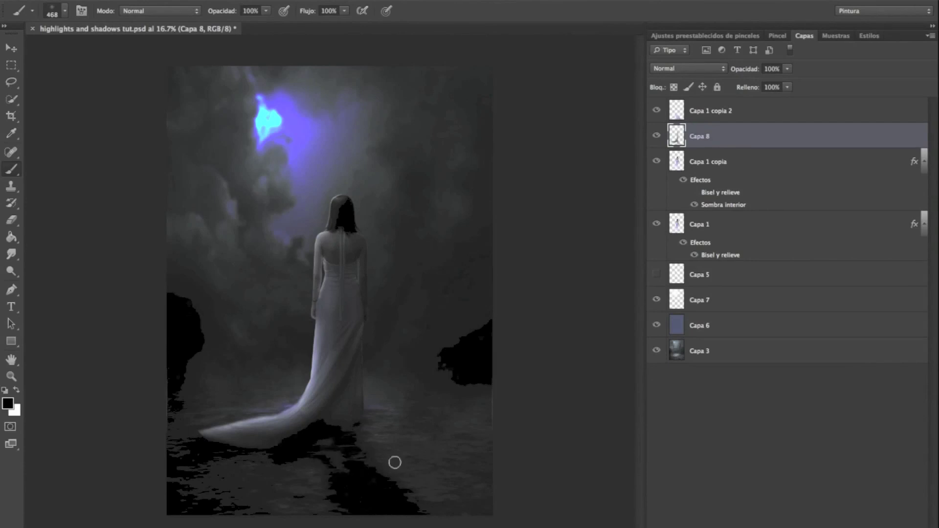